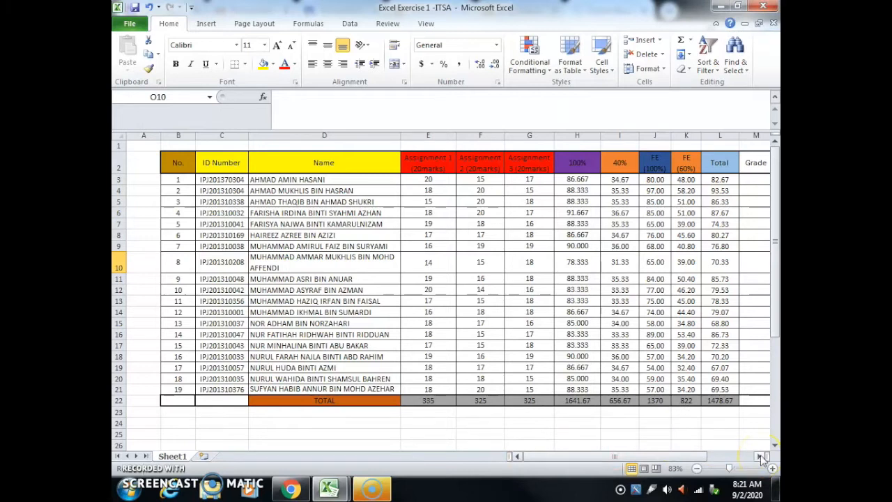
Step: Enter the header Status in cell N2, beside the Grade column
left_click(760, 458)
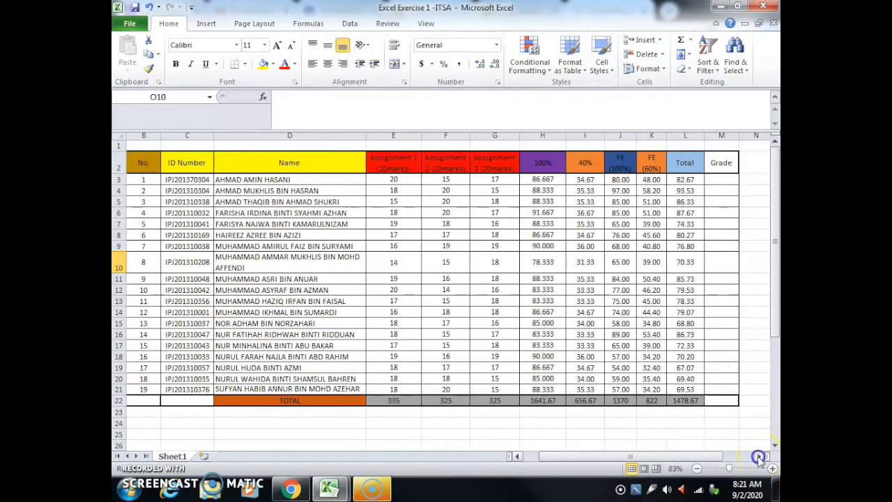
left_click(759, 458)
left_click(760, 458)
left_click(760, 458)
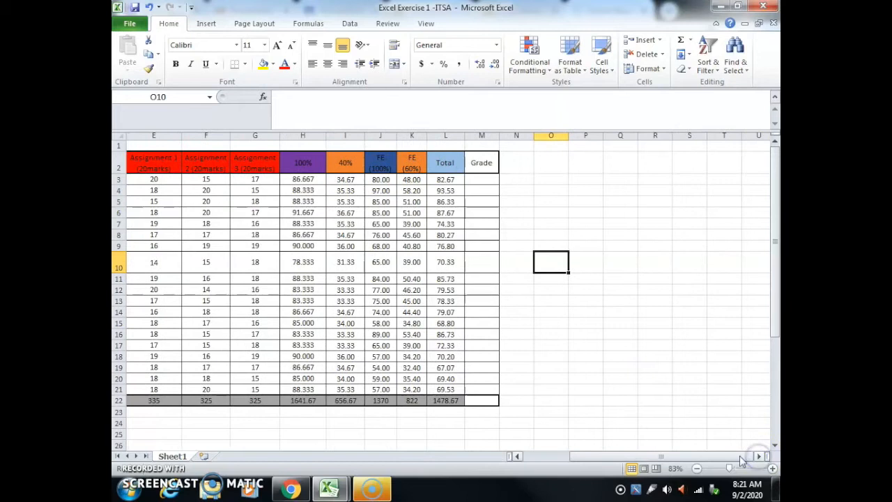
left_click_drag(690, 458, 673, 458)
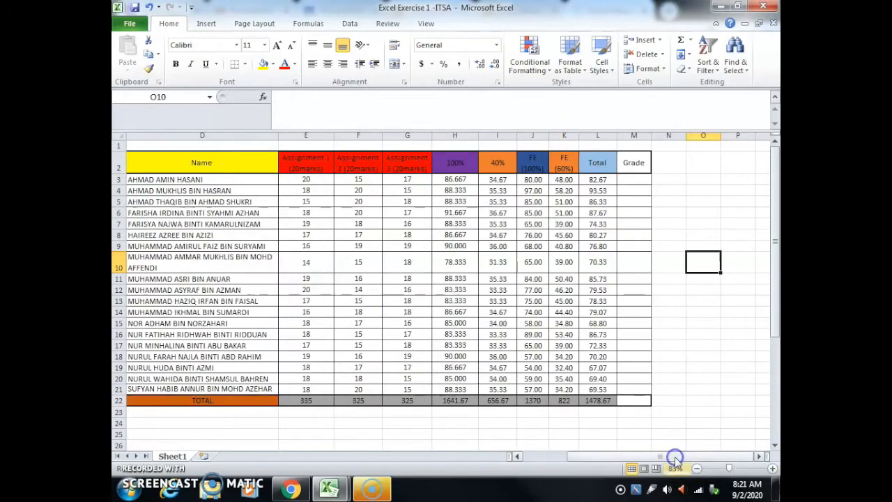
left_click(661, 159)
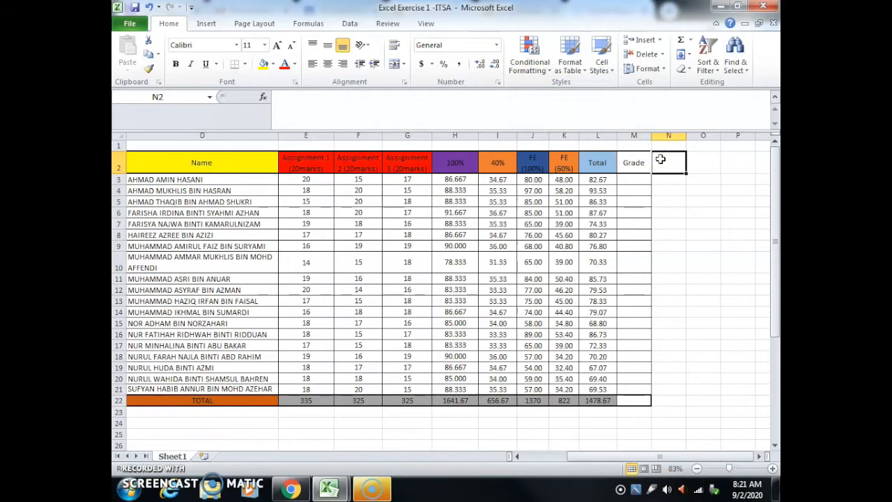
type("ES")
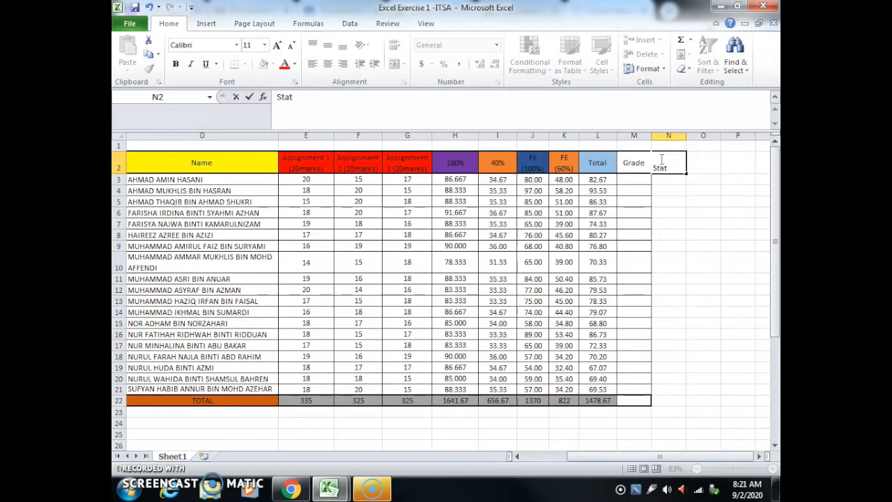
left_click(673, 188)
Step: Center the Status header in N2 both vertically and horizontally
left_click(670, 169)
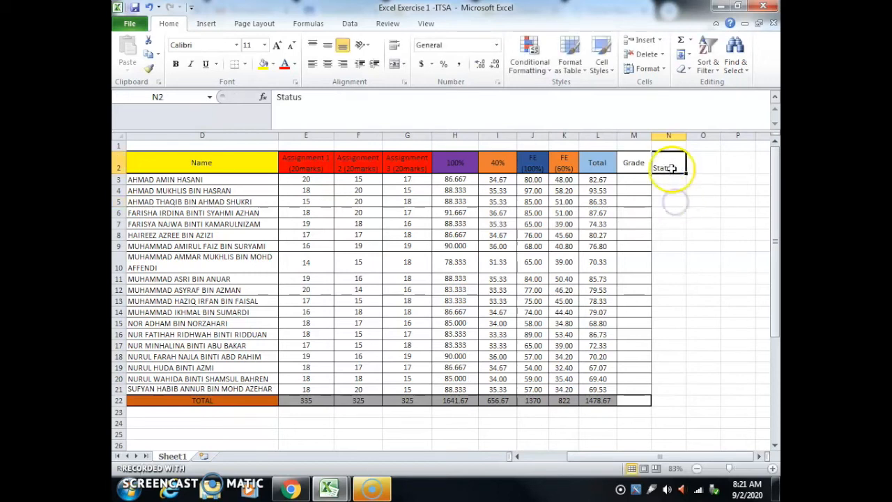
left_click(328, 46)
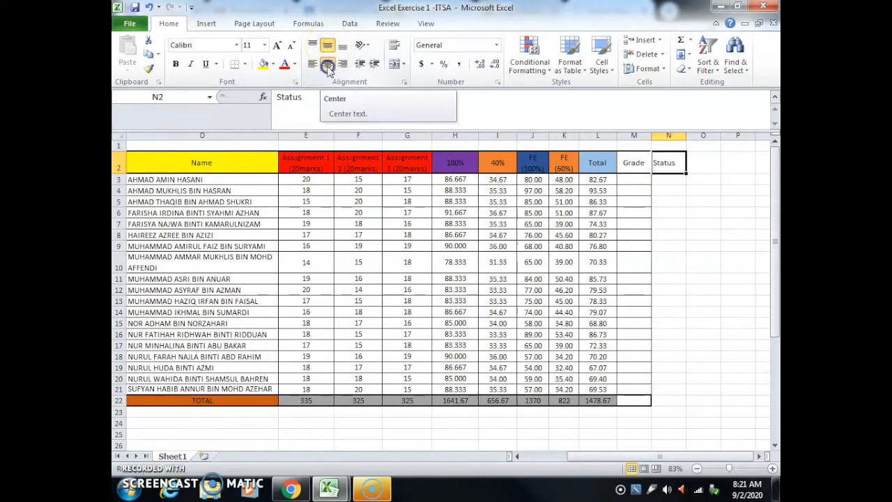
left_click(328, 66)
Step: Apply all borders to the Status column from N2 down to the total row, N22
left_click_drag(674, 162, 670, 405)
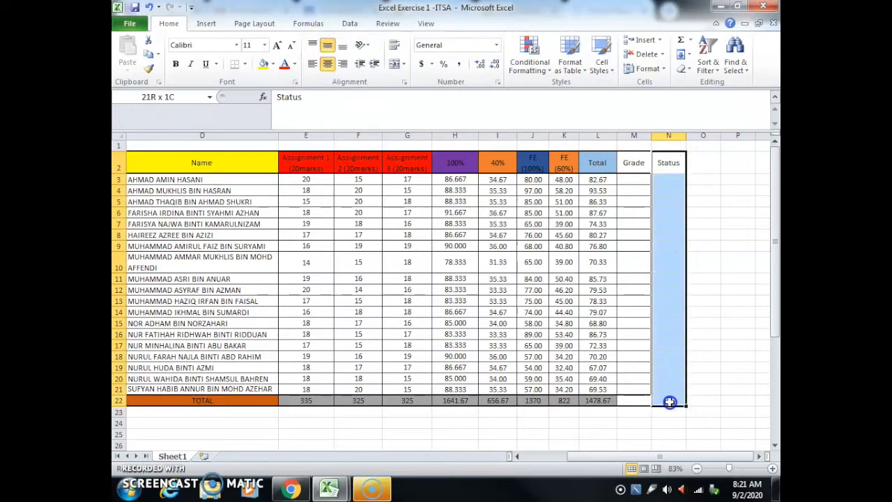
left_click(242, 64)
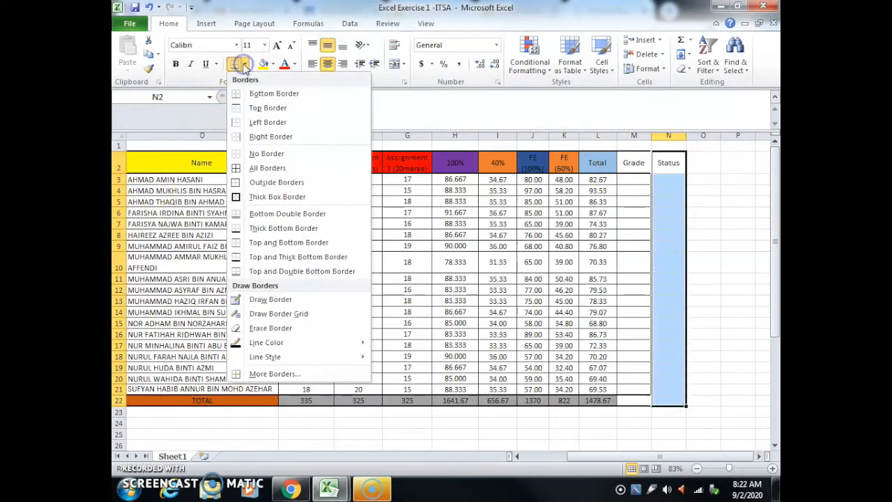
left_click(251, 171)
left_click(664, 181)
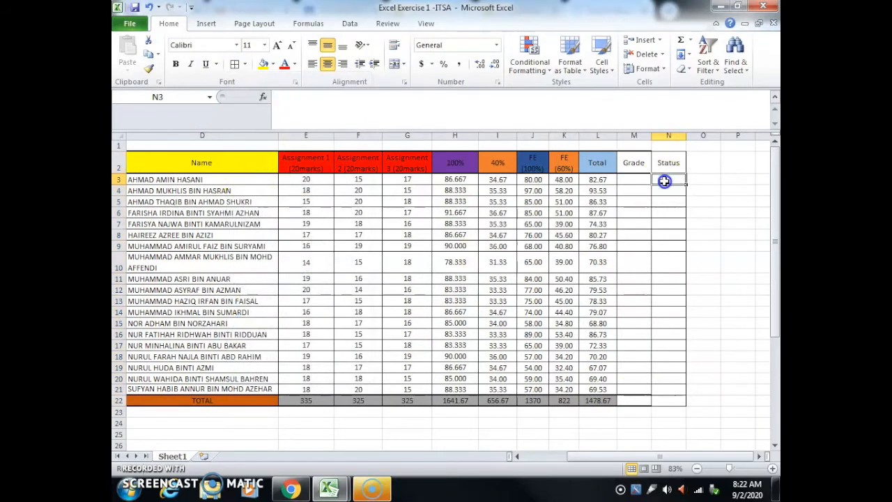
Step: Add a thick box border around the Status header cell N2
left_click(668, 164)
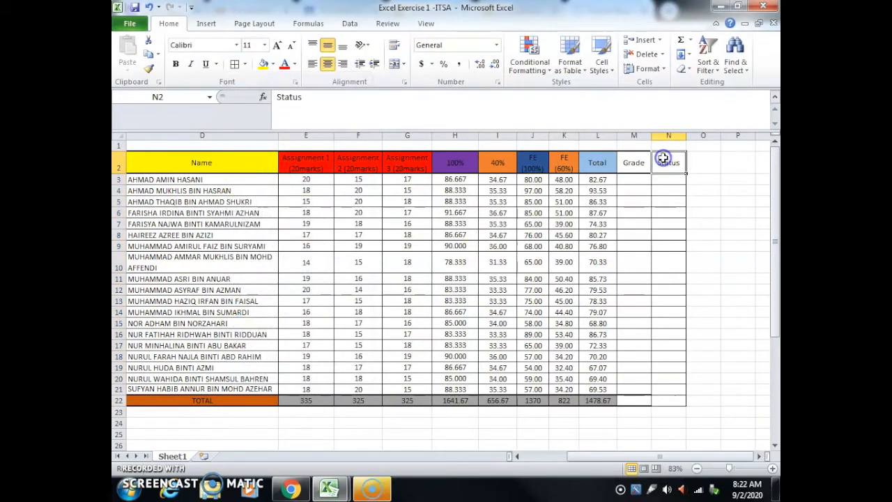
left_click(246, 64)
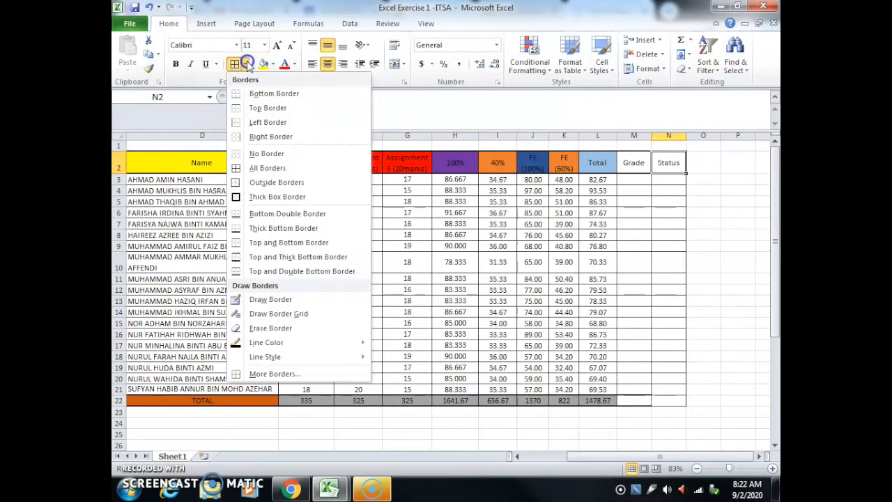
left_click(259, 198)
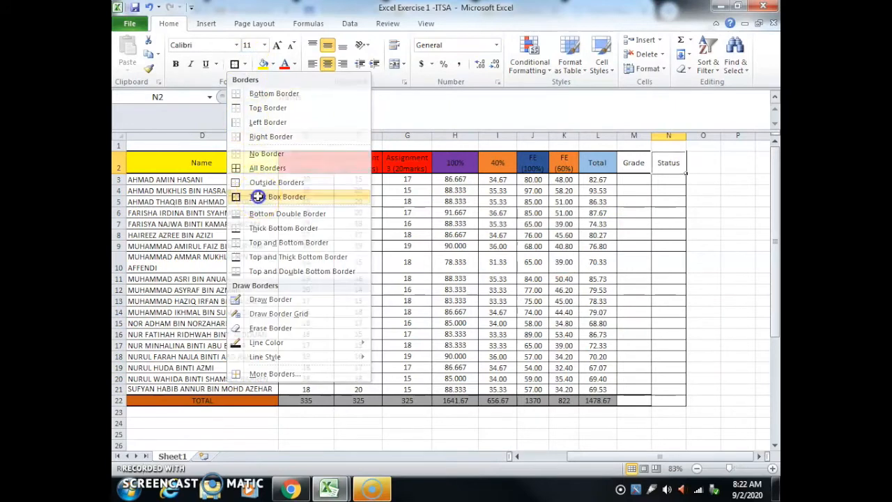
left_click(667, 401)
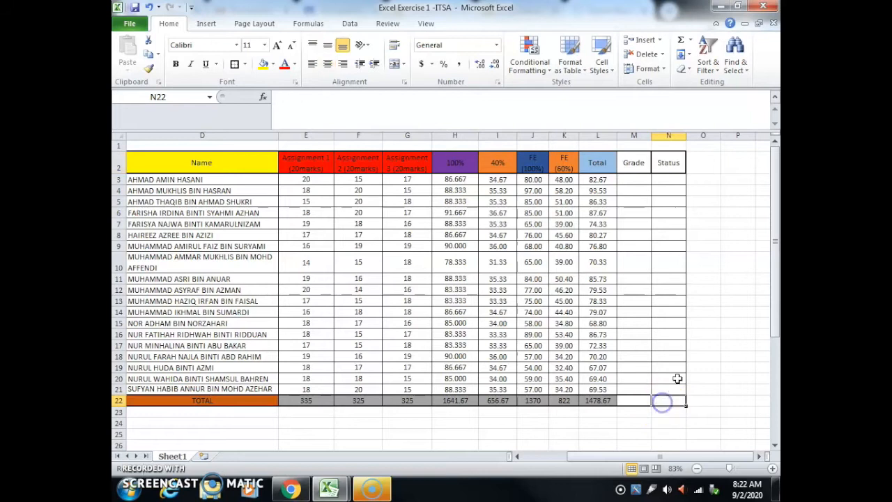
Step: Examine the Table Grade below the marks list and compare its ranges with the students' Total column
scroll(674, 319, "down", 2)
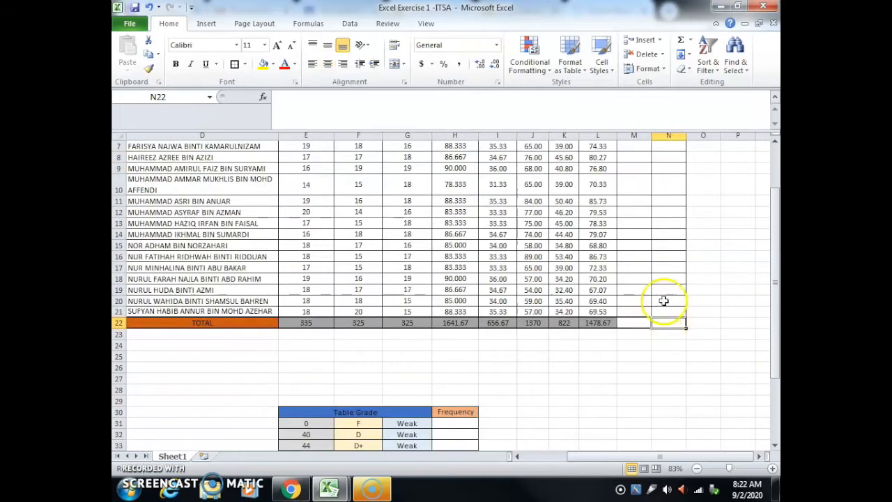
scroll(663, 307, "up", 1)
left_click(643, 354)
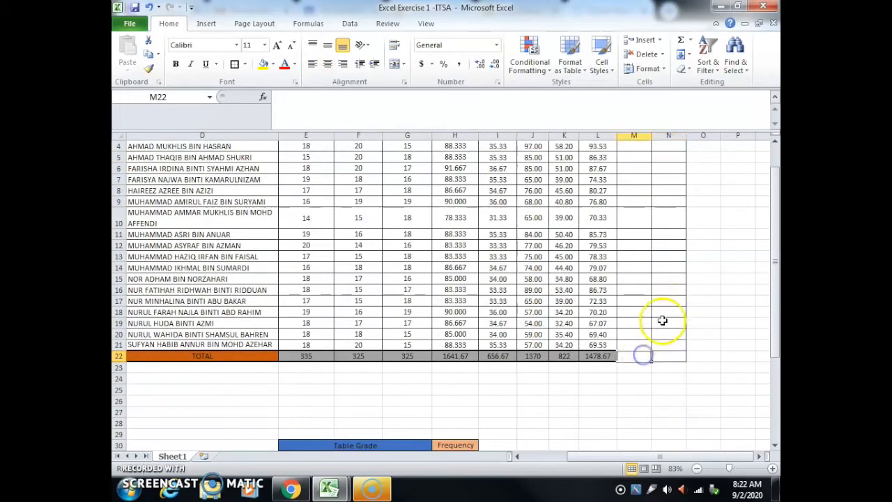
scroll(659, 319, "down", 3)
scroll(613, 310, "down", 3)
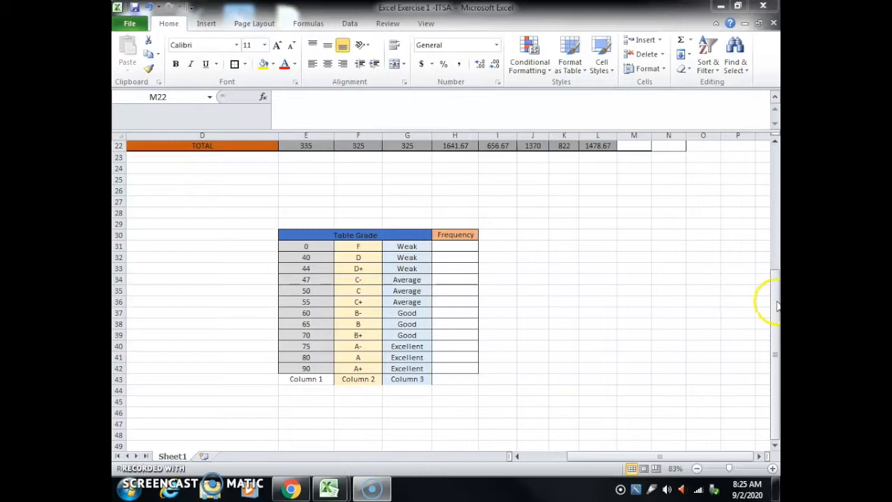
left_click_drag(774, 293, 776, 155)
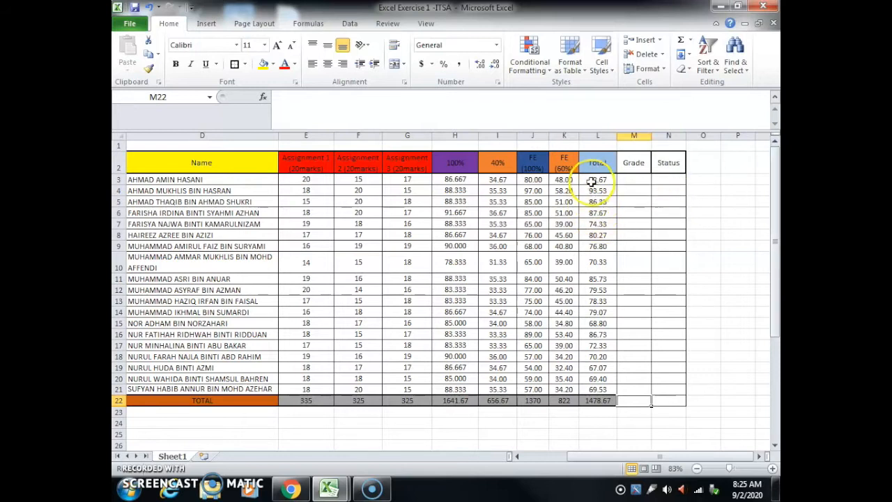
left_click_drag(776, 187, 776, 249)
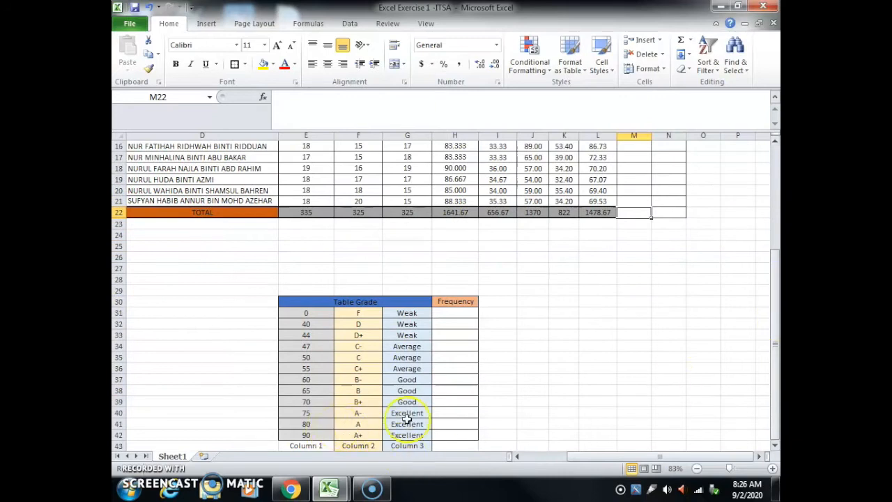
left_click_drag(775, 356, 767, 259)
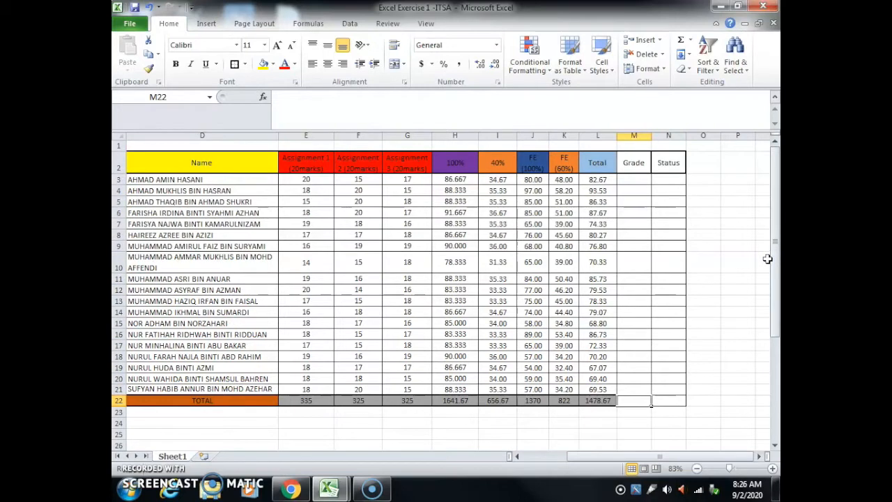
Step: Insert the VLOOKUP function from the full function list into the first Grade cell, M3
left_click(629, 179)
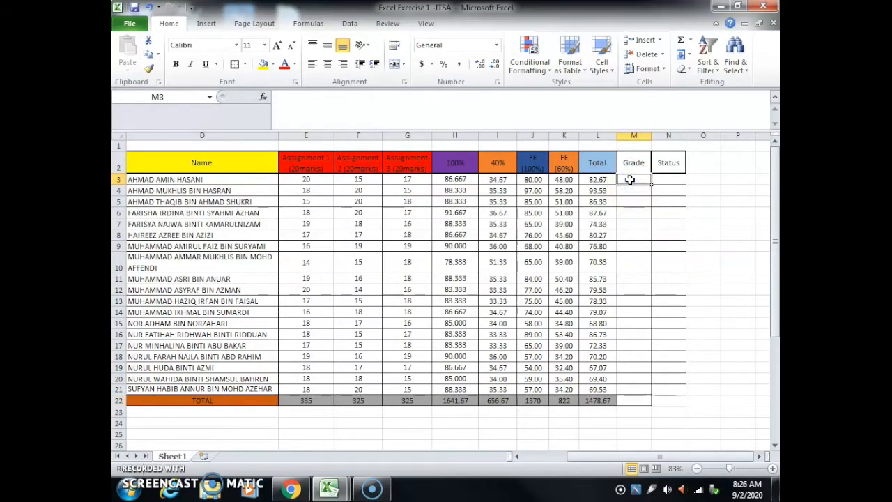
left_click(263, 99)
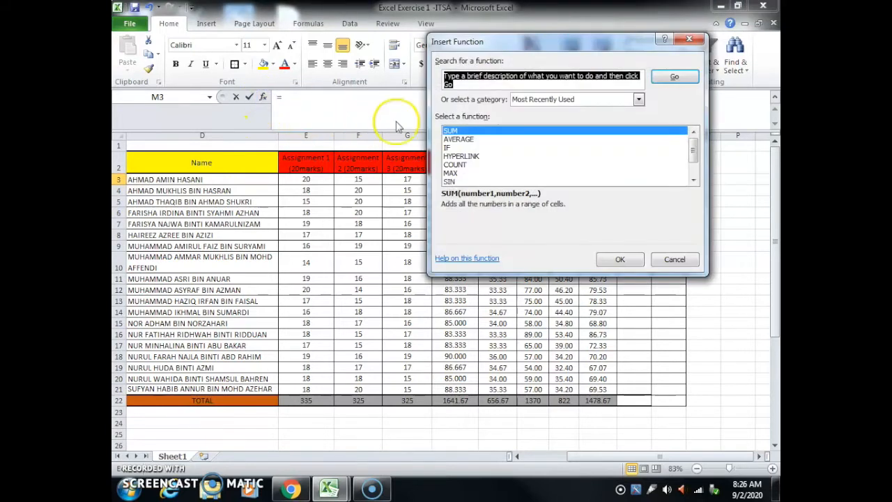
left_click(638, 100)
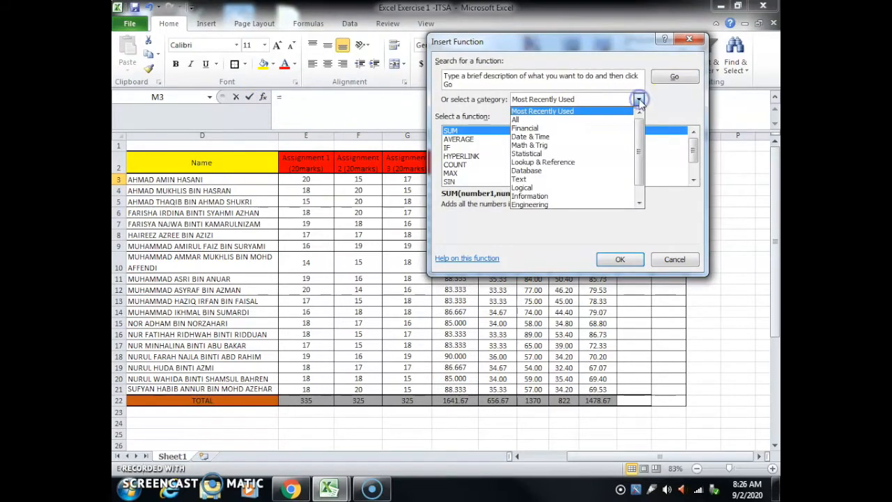
left_click(524, 120)
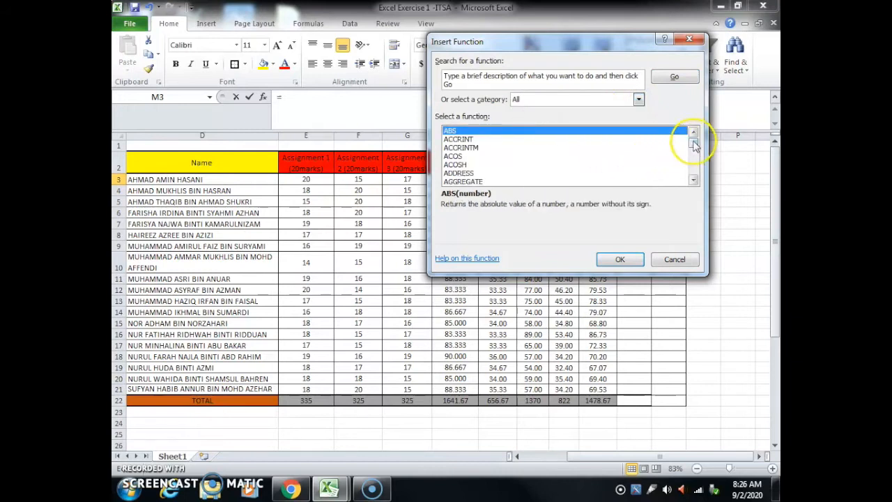
left_click_drag(695, 144, 557, 171)
scroll(557, 171, "down", 20)
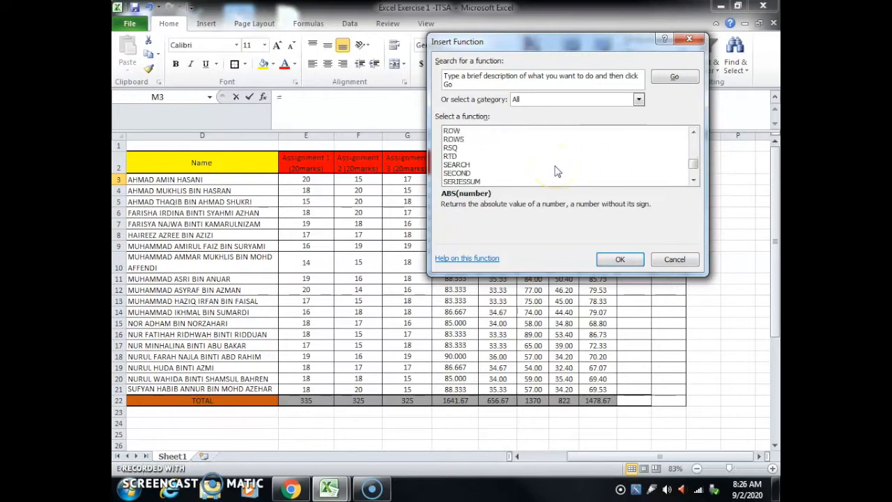
scroll(557, 171, "down", 9)
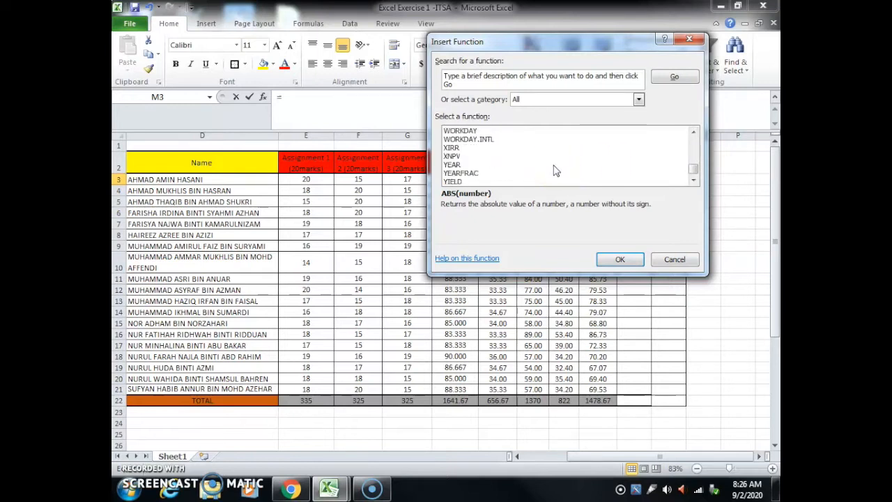
scroll(555, 171, "up", 9)
scroll(555, 171, "down", 5)
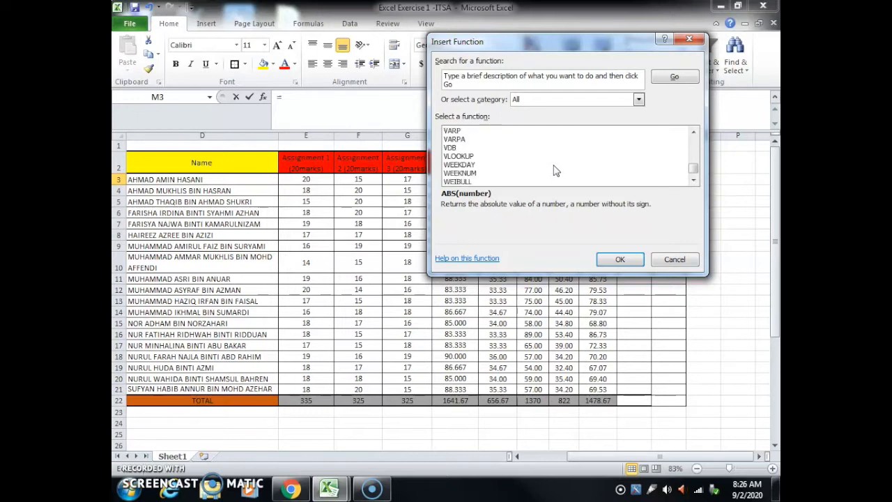
left_click(467, 157)
left_click(627, 260)
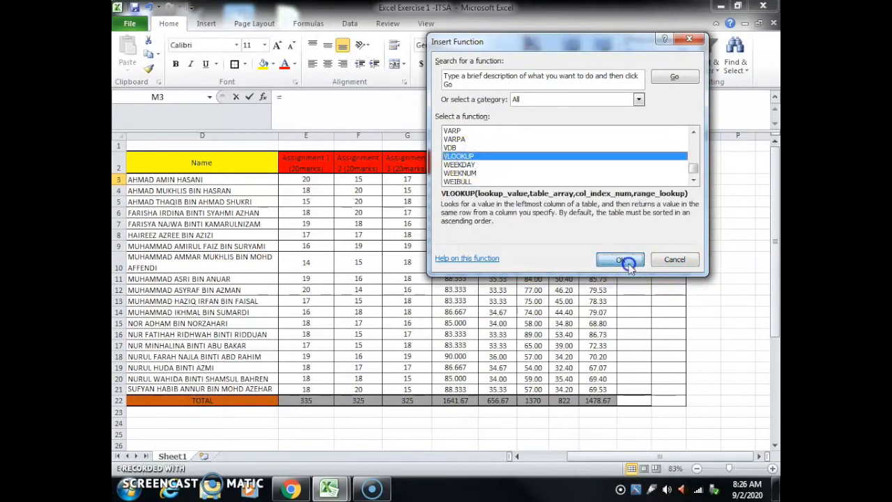
Step: Set the VLOOKUP lookup value to the first student's total, L3, and the table array to E31:G42
left_click_drag(545, 54, 285, 40)
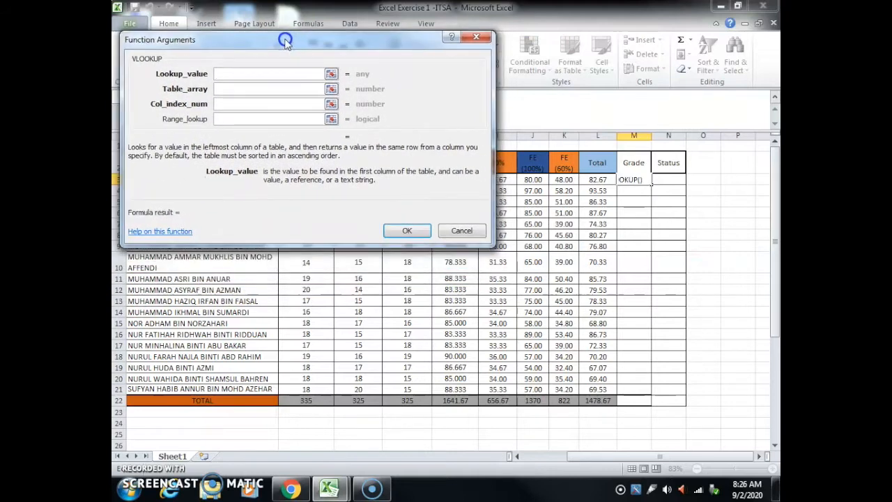
left_click(223, 72)
left_click(585, 180)
left_click(232, 90)
scroll(706, 209, "down", 5)
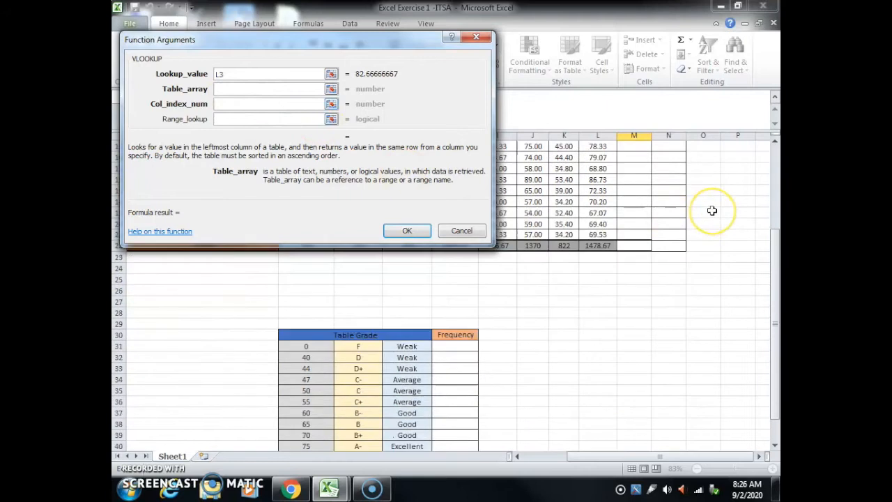
scroll(712, 211, "down", 2)
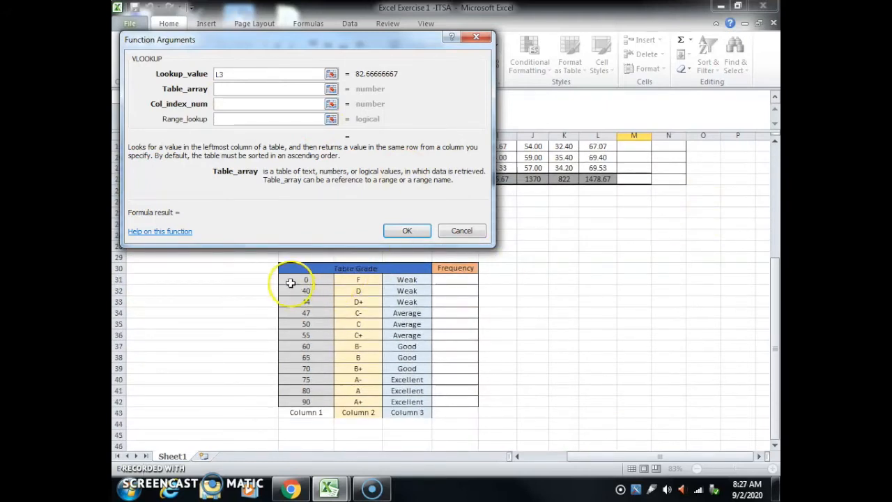
left_click_drag(289, 279, 412, 401)
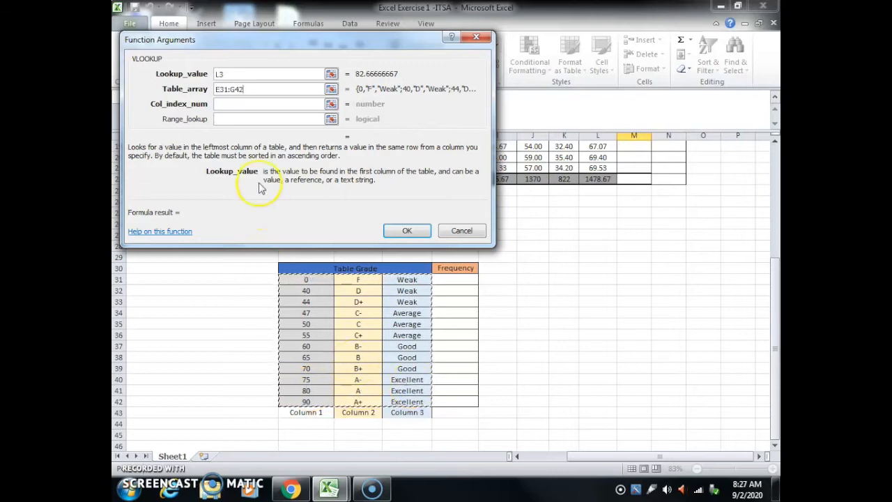
Step: Complete the Grade VLOOKUP in M3 with column index 2 and the students' totals L3:L21 as the range lookup
left_click(230, 103)
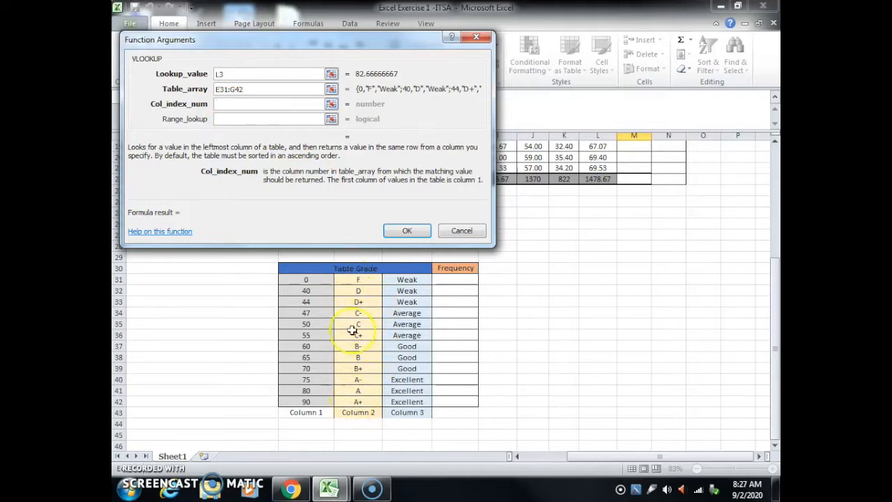
left_click(244, 104)
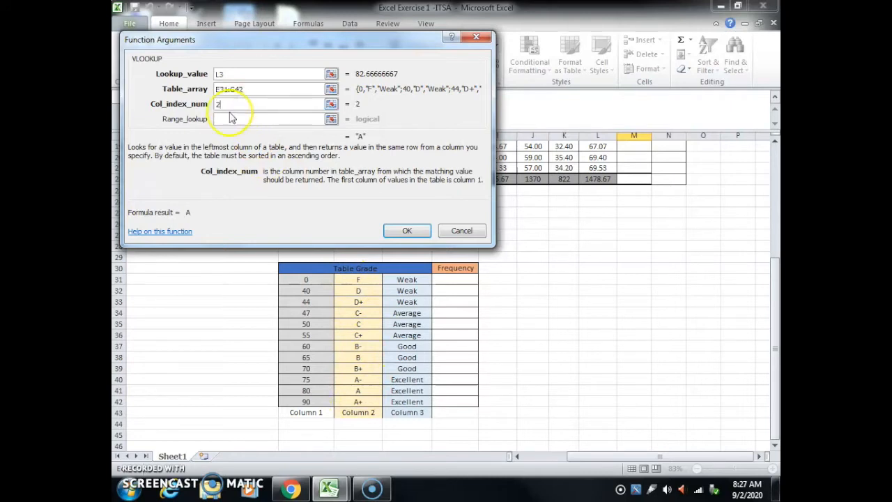
left_click(228, 120)
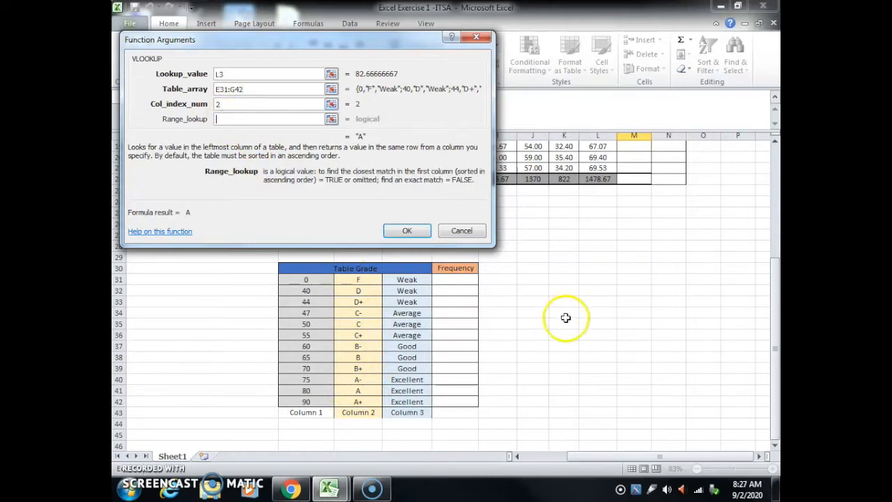
left_click_drag(773, 300, 770, 157)
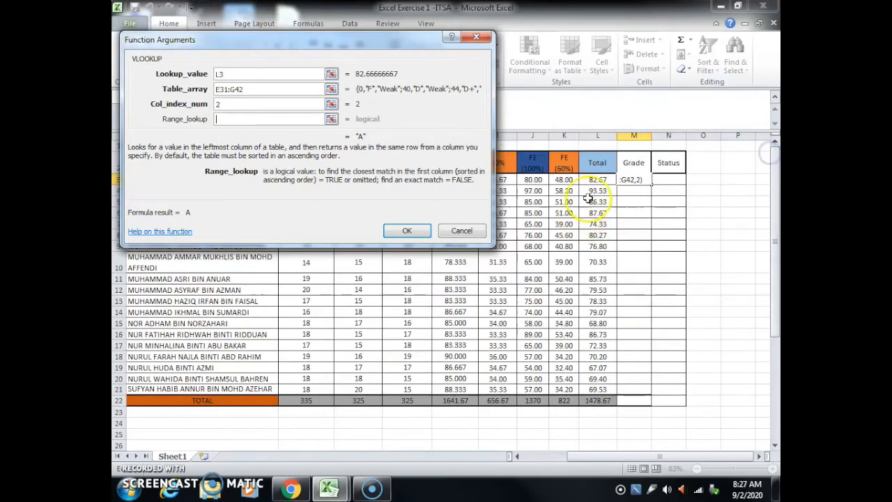
left_click_drag(591, 179, 597, 393)
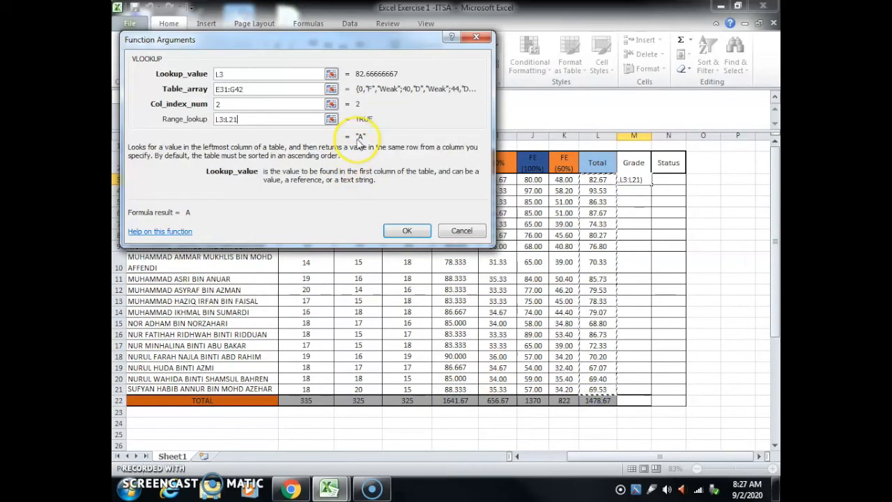
left_click(407, 231)
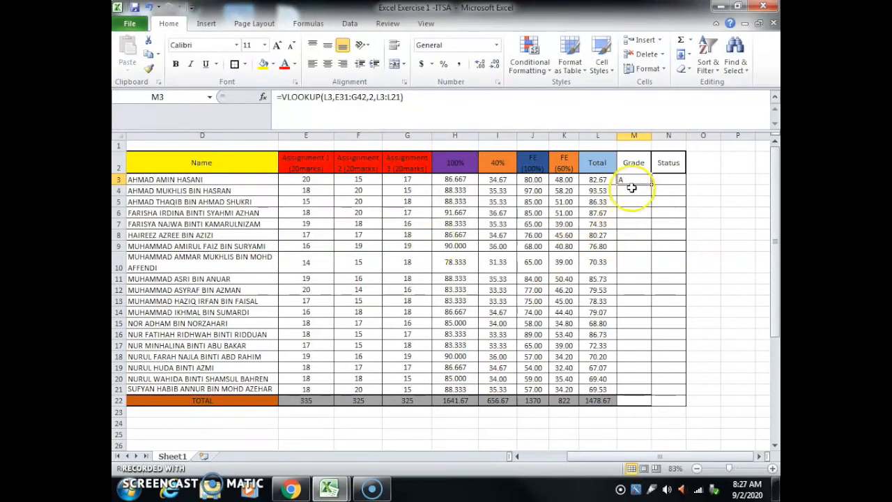
Step: Insert the VLOOKUP function from the most recently used functions into the first Status cell, N3
left_click(669, 180)
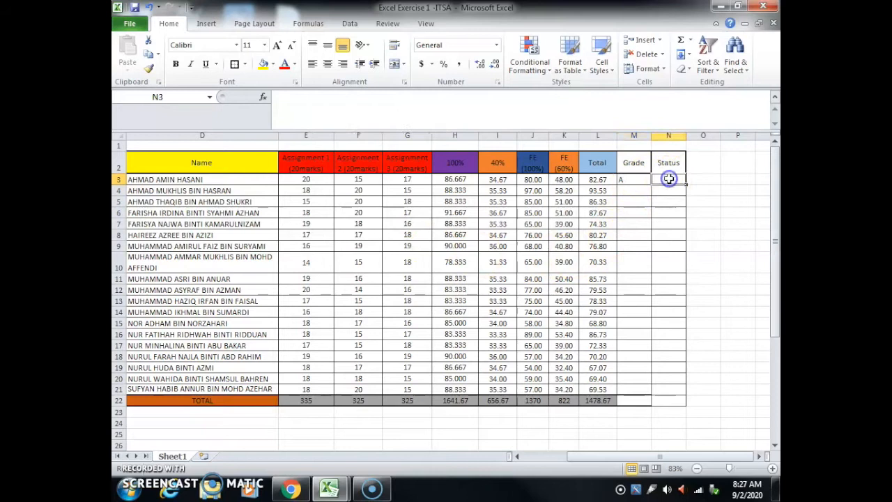
left_click_drag(775, 174, 776, 258)
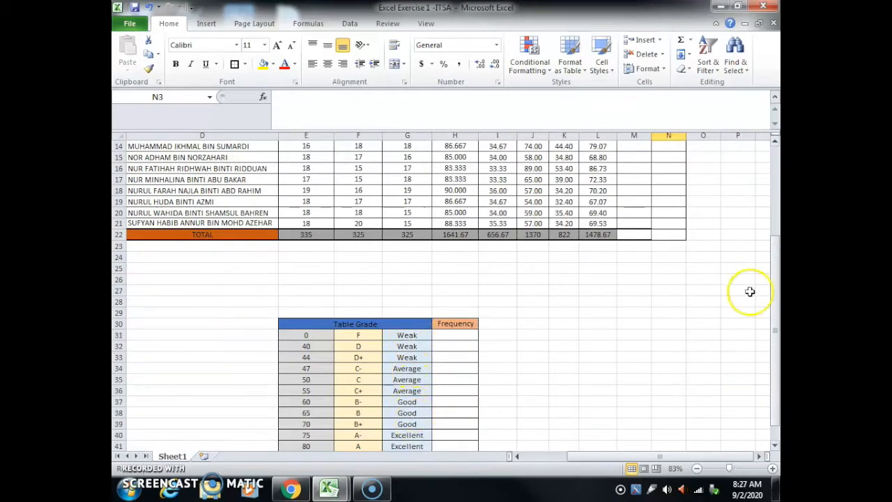
left_click_drag(776, 279, 776, 183)
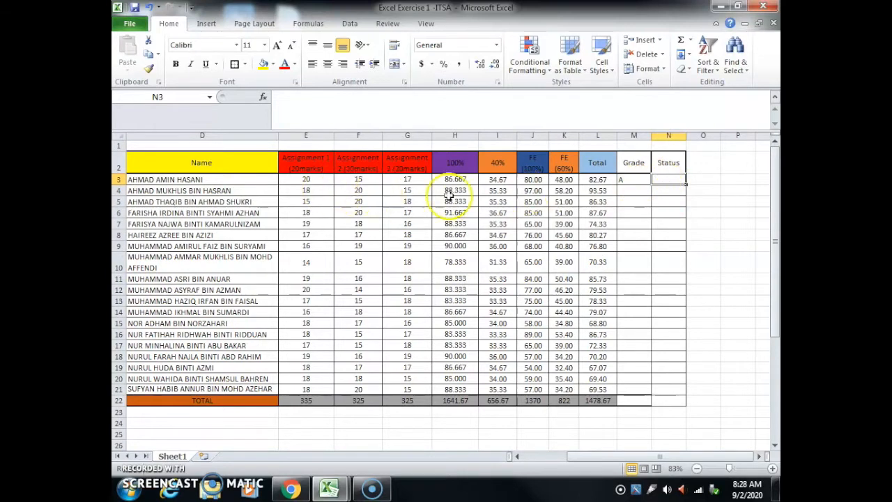
left_click(264, 98)
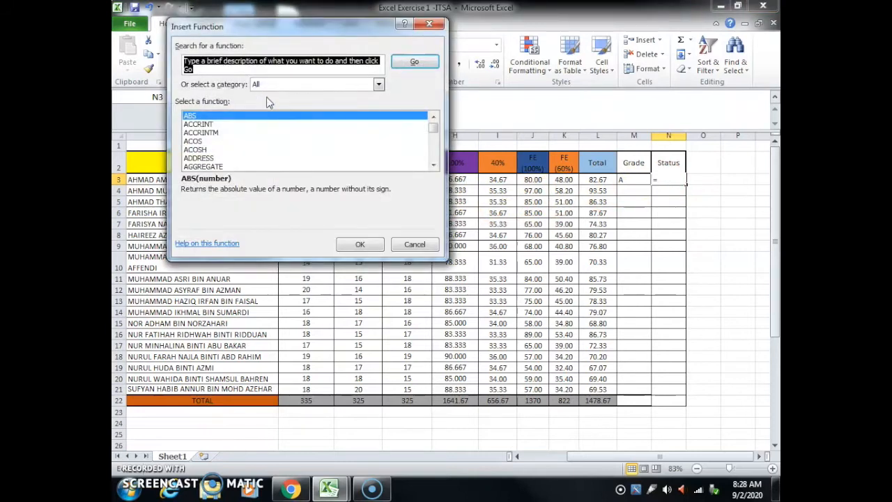
left_click(378, 85)
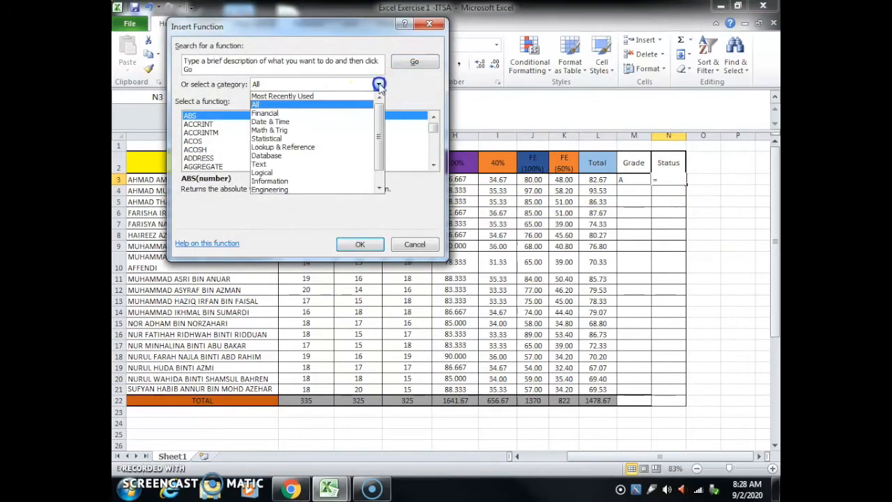
left_click(328, 95)
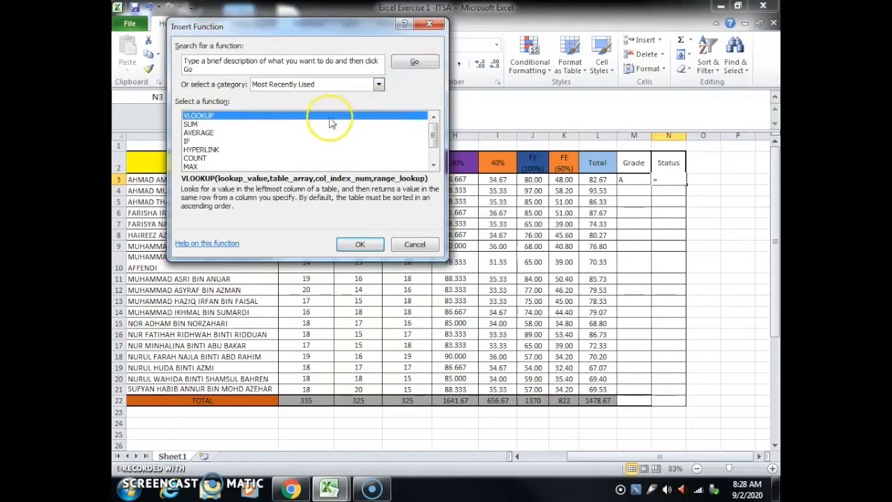
left_click(359, 243)
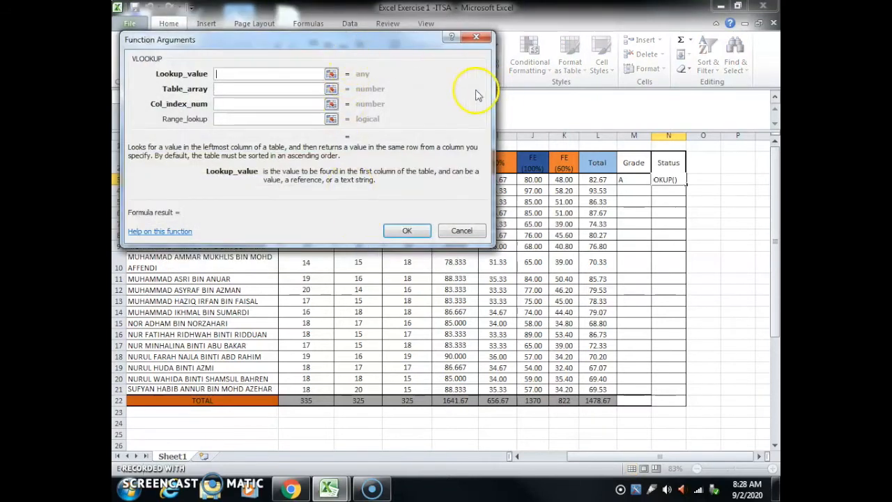
Step: Set the Status VLOOKUP's lookup value to L3 and its table array to the grade table range E31:G42
left_click(588, 180)
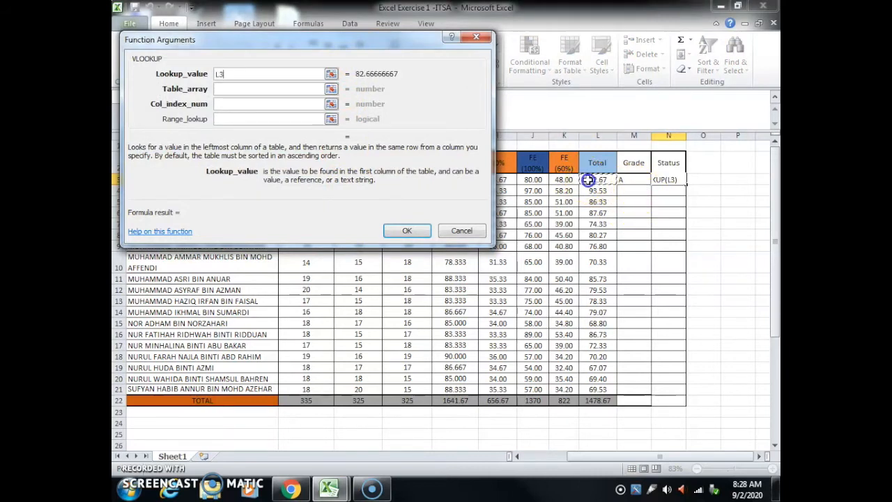
left_click(249, 89)
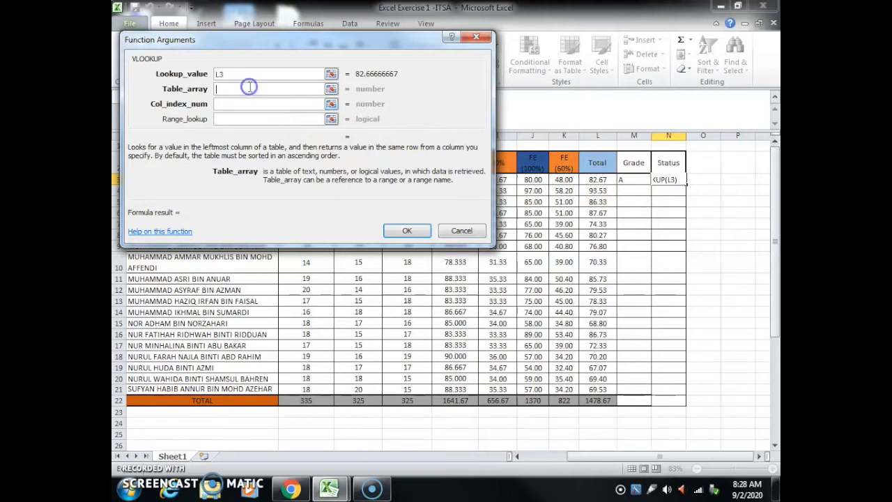
scroll(743, 255, "down", 6)
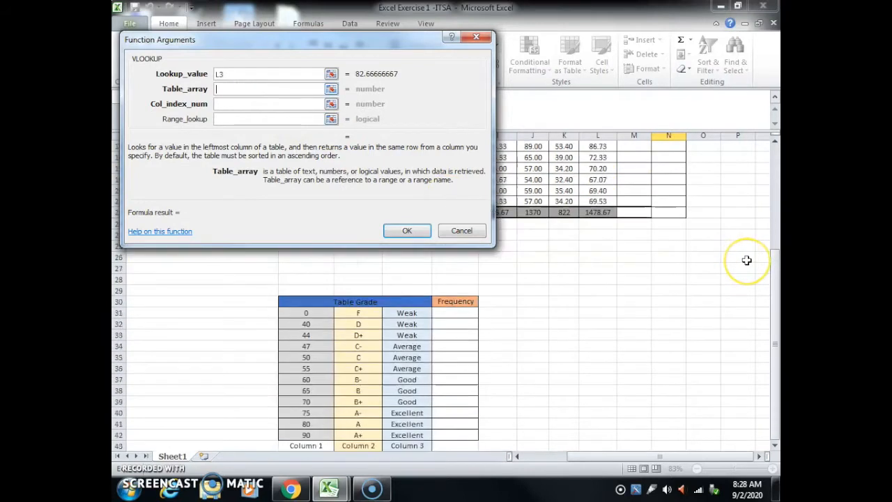
left_click_drag(289, 278, 410, 404)
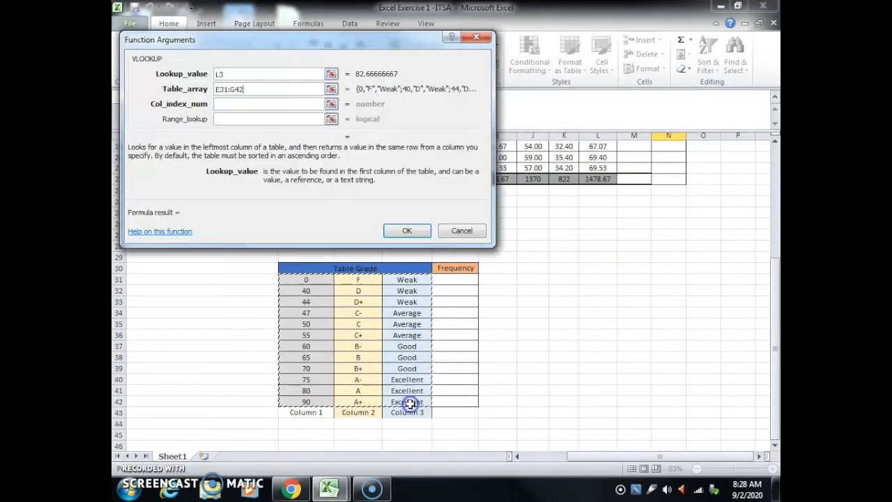
Step: Complete the Status VLOOKUP in N3 with column index 3 and the totals L3:L21 as the range lookup
left_click(225, 102)
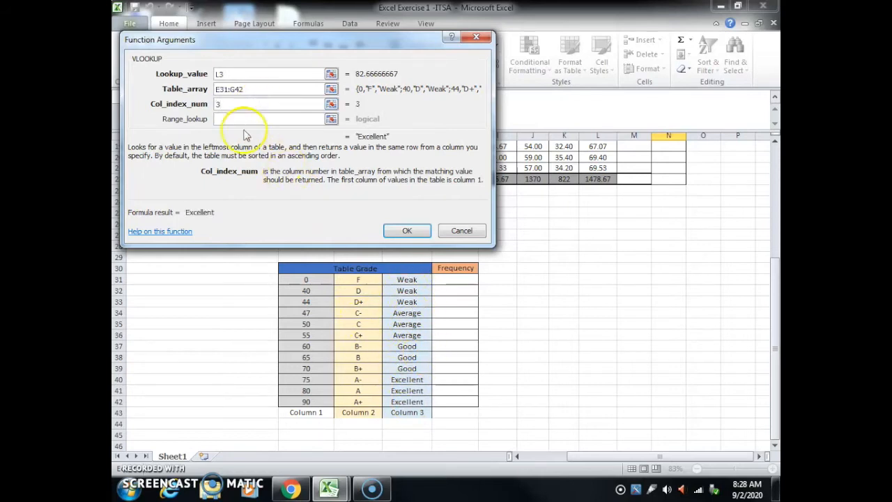
left_click(225, 120)
left_click(662, 287)
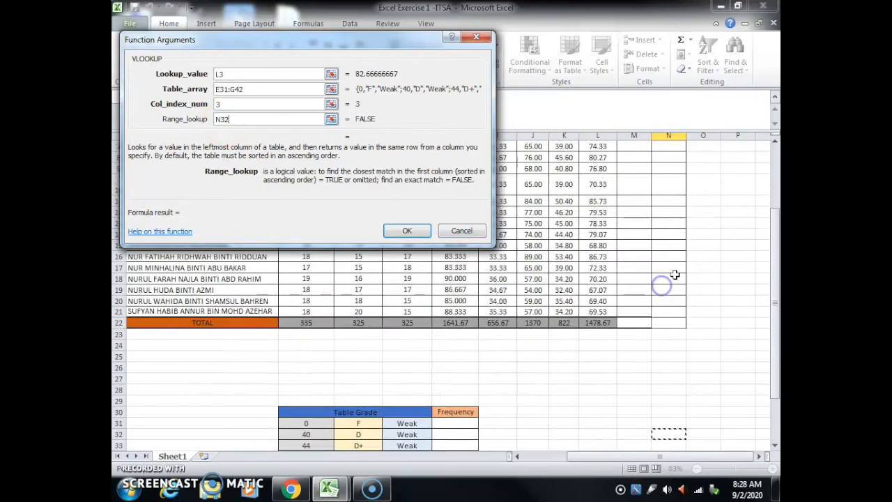
scroll(674, 275, "up", 3)
left_click(584, 180)
left_click_drag(584, 179, 588, 389)
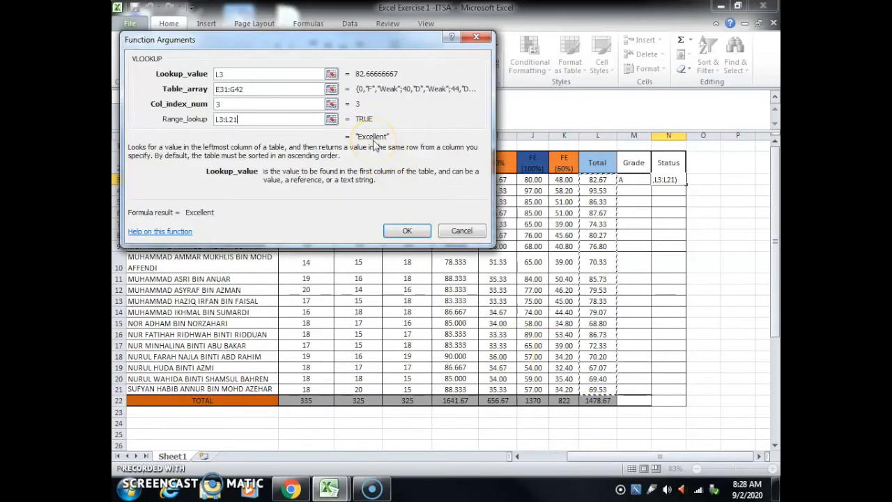
left_click(400, 234)
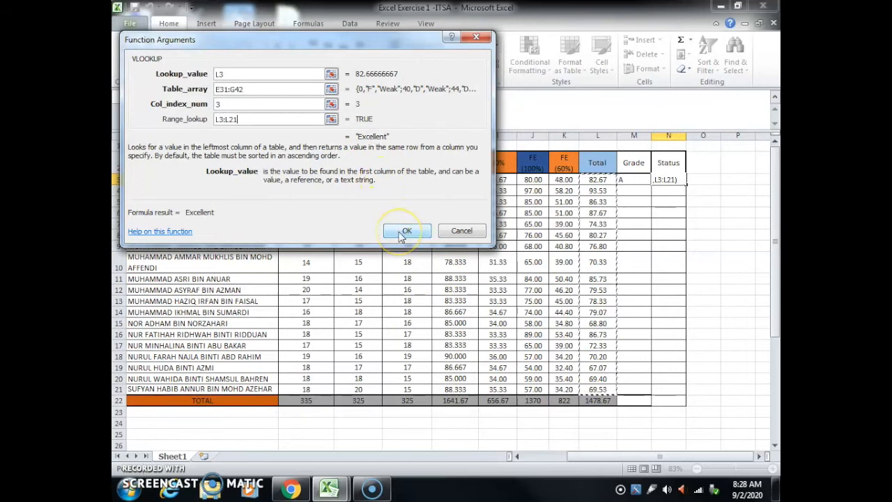
Step: Center the first Grade and Status results, M3:N3, both vertically and horizontally
left_click(729, 210)
left_click(629, 180)
left_click_drag(648, 180, 666, 180)
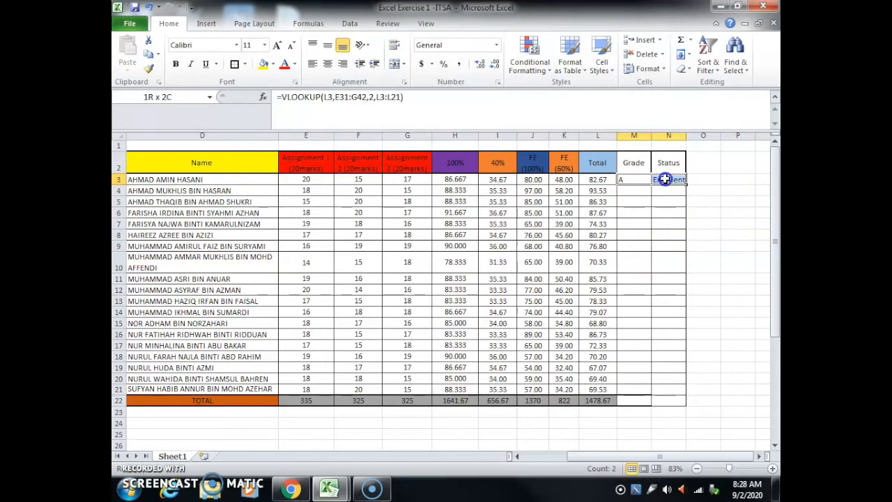
left_click(326, 43)
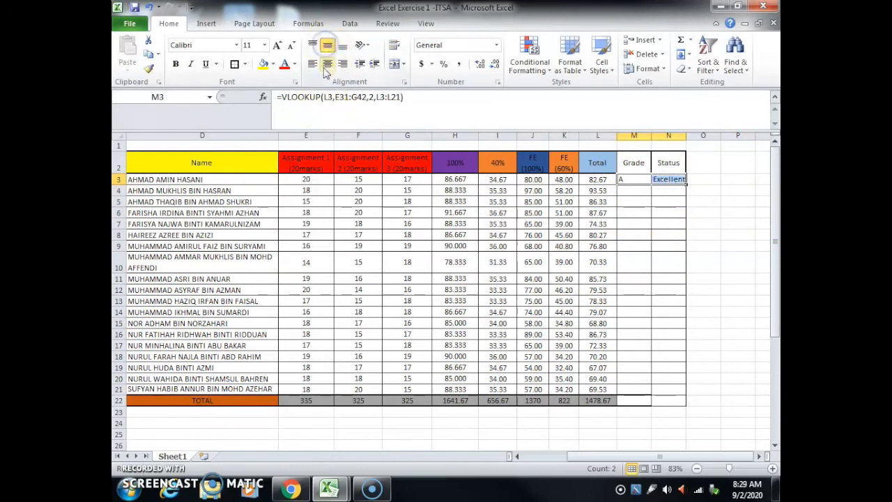
left_click(325, 66)
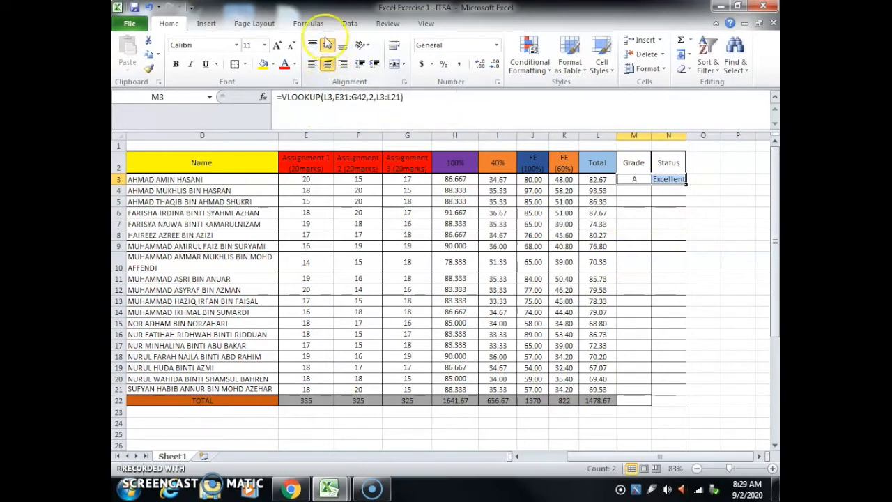
left_click(718, 210)
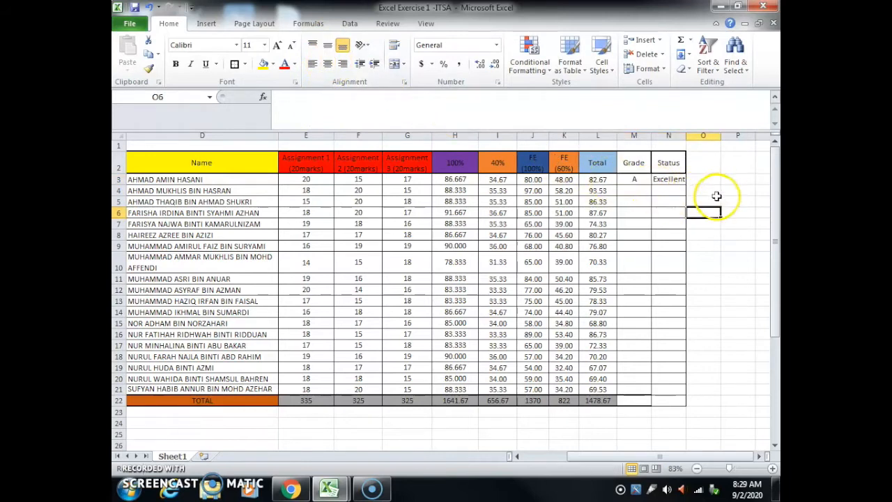
Step: Fill the Grade and Status formulas from M3:N3 down to row 21 and widen the Status column slightly
left_click(627, 179)
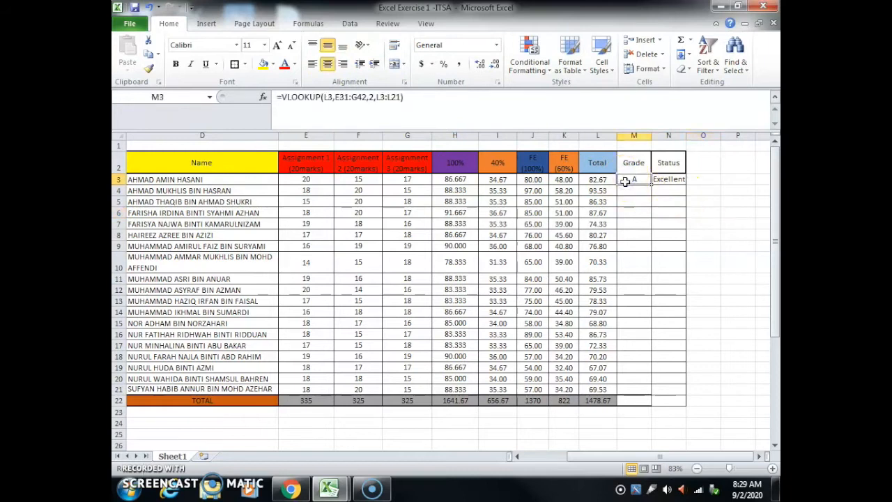
left_click_drag(625, 180, 658, 180)
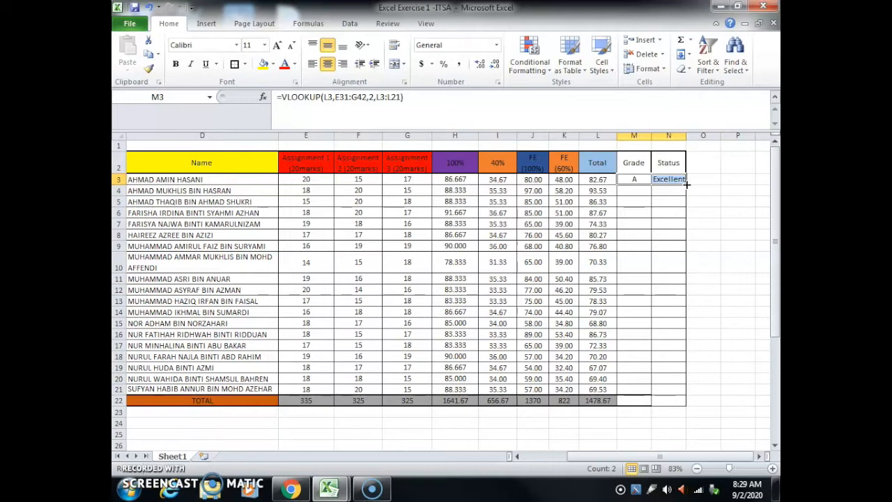
left_click_drag(686, 184, 686, 394)
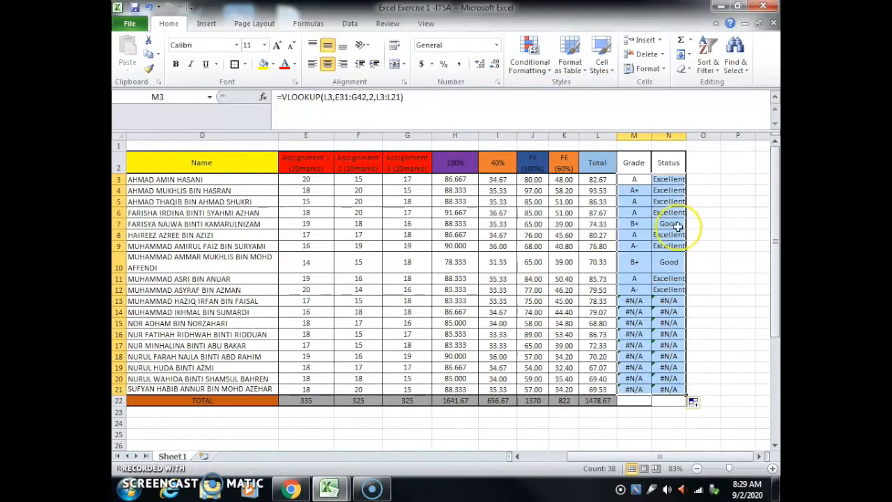
left_click_drag(687, 135, 692, 135)
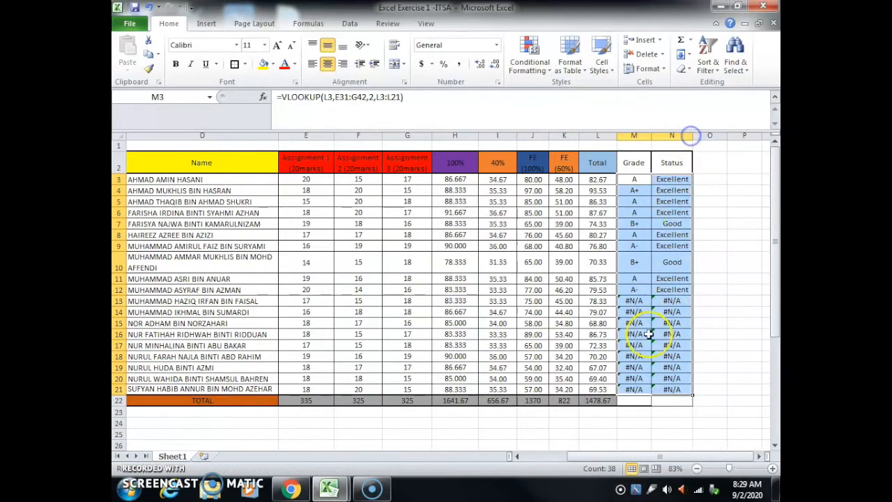
Step: Clear the #N/A formulas from the Grade and Status cells in M13:N21
left_click(628, 302)
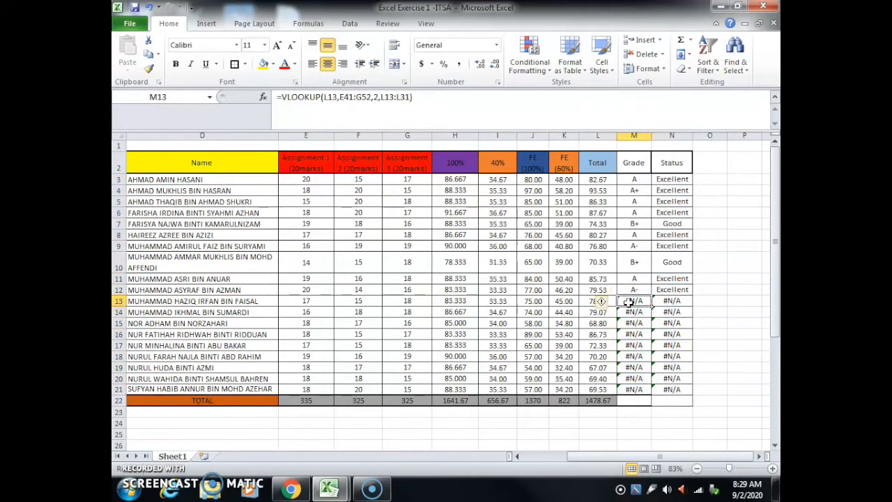
left_click_drag(629, 302, 629, 386)
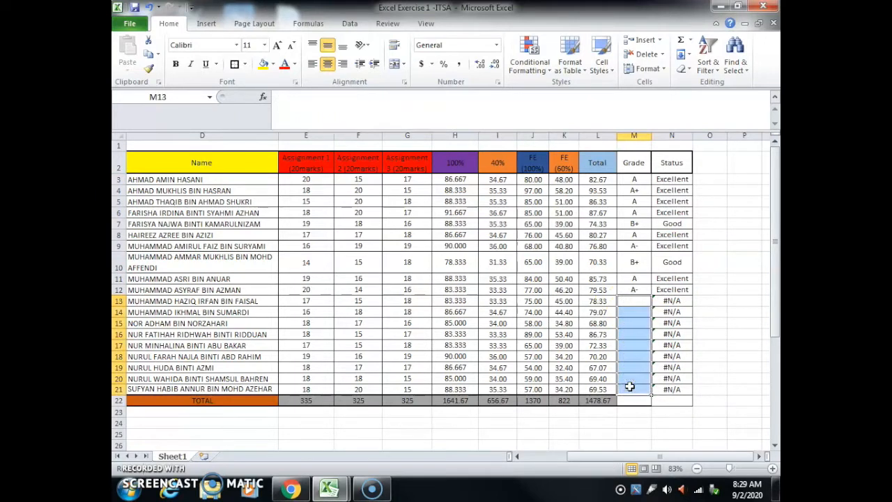
key("Delete")
left_click(667, 300)
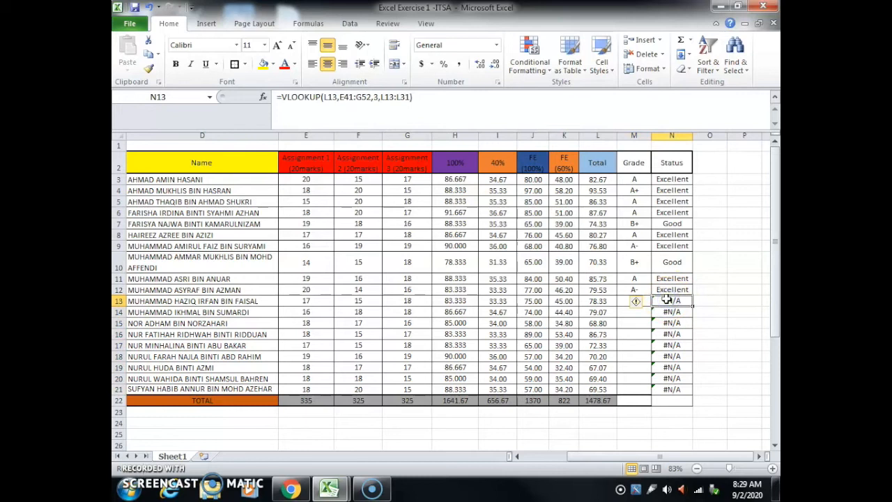
key("Delete")
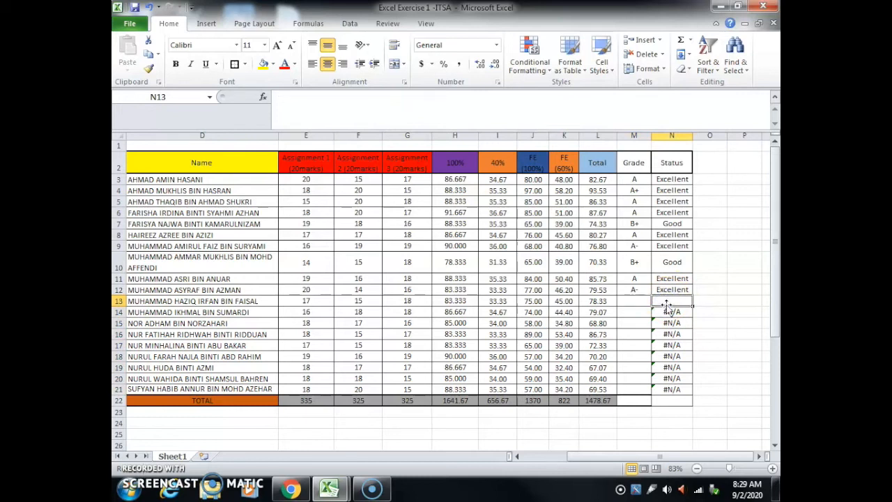
left_click_drag(669, 300, 661, 389)
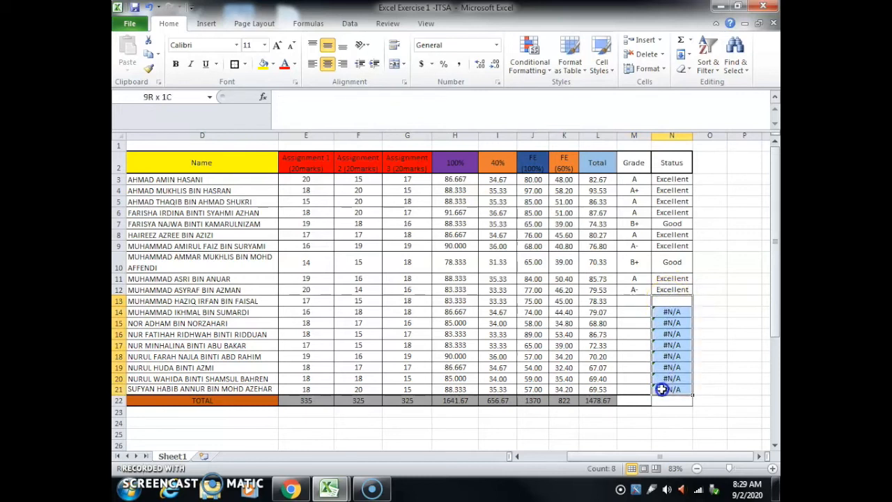
key("Delete")
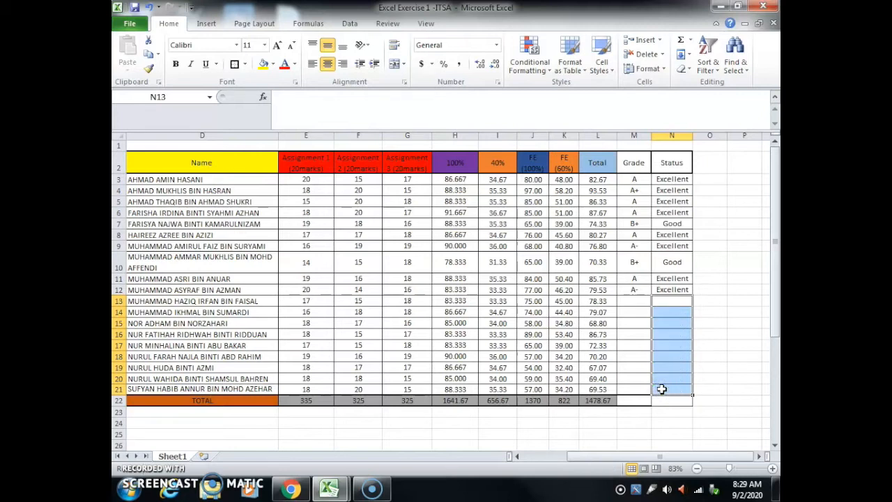
Step: Start a VLOOKUP in Grade cell M13 with L13 as the lookup value and E31:G42 as the table array
left_click(623, 298)
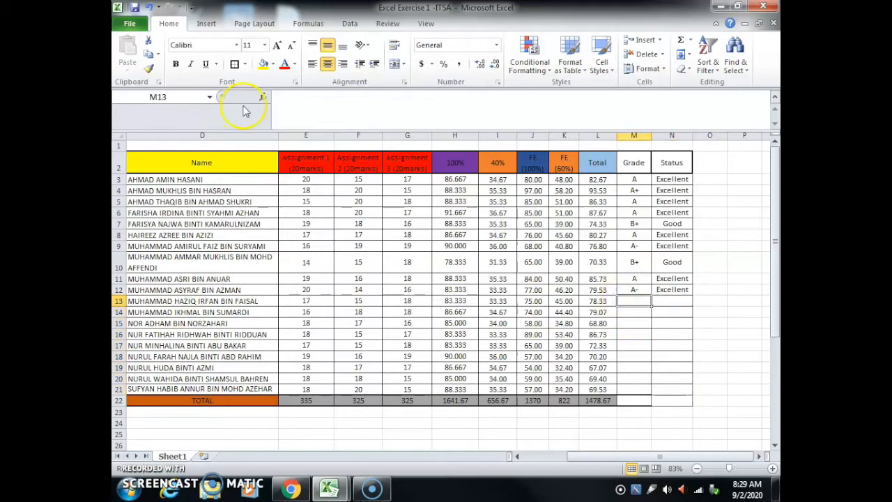
left_click(262, 97)
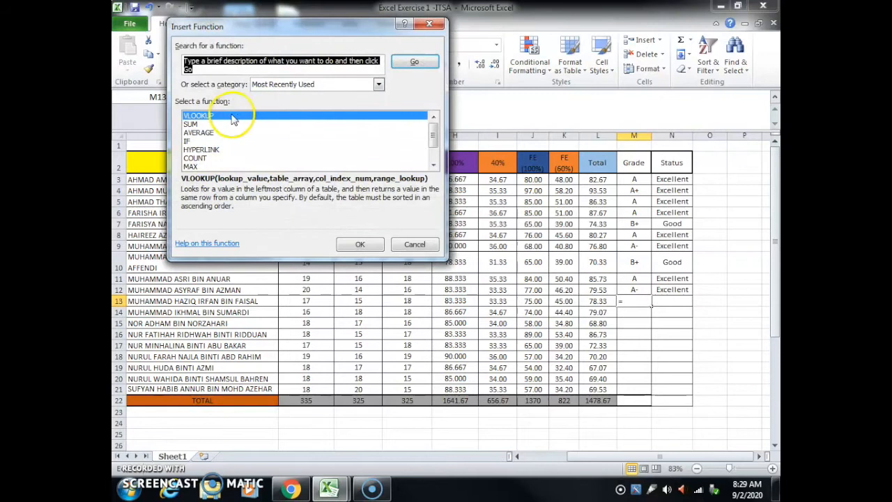
left_click(359, 244)
left_click(600, 304)
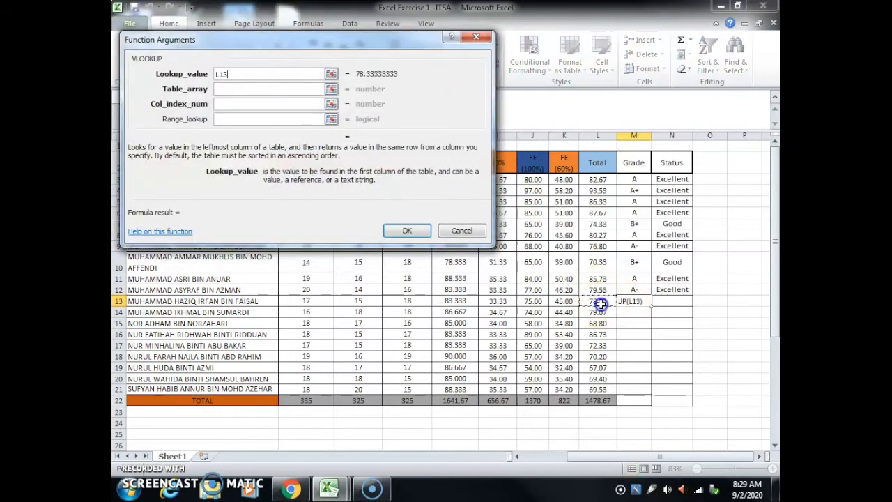
left_click(259, 91)
scroll(356, 309, "down", 6)
left_click_drag(292, 313, 399, 434)
Step: Complete the M13 VLOOKUP with column index 2 and the totals L3:L21 as the range lookup
left_click(256, 105)
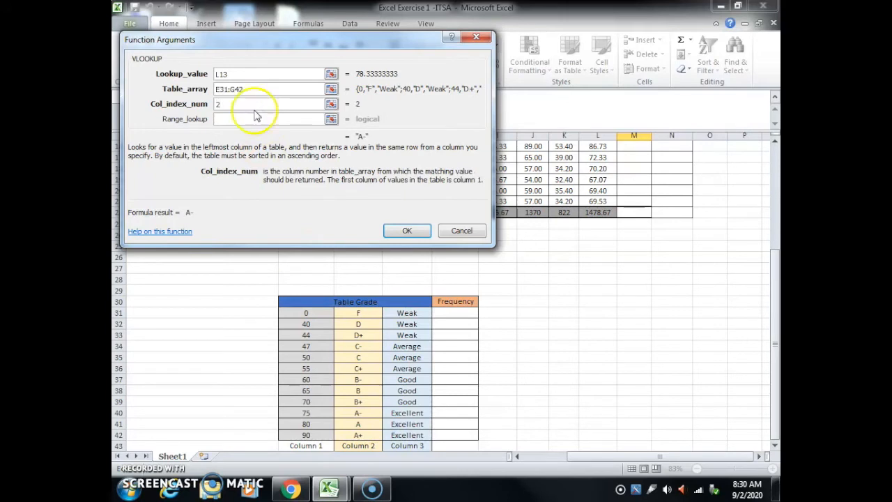
left_click(241, 118)
scroll(568, 195, "up", 6)
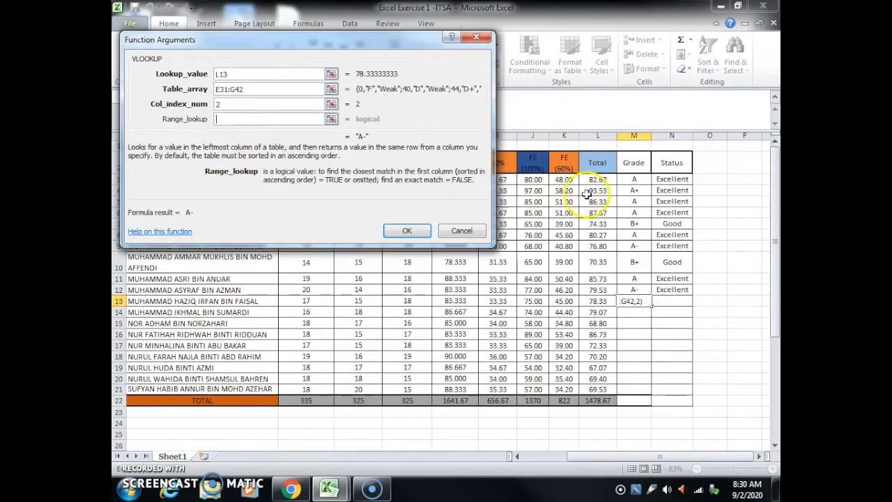
left_click_drag(600, 181, 586, 390)
left_click(407, 230)
Step: Start a VLOOKUP in Status cell N13 with L13 as the lookup value and E31:G42 as the table array
left_click(662, 299)
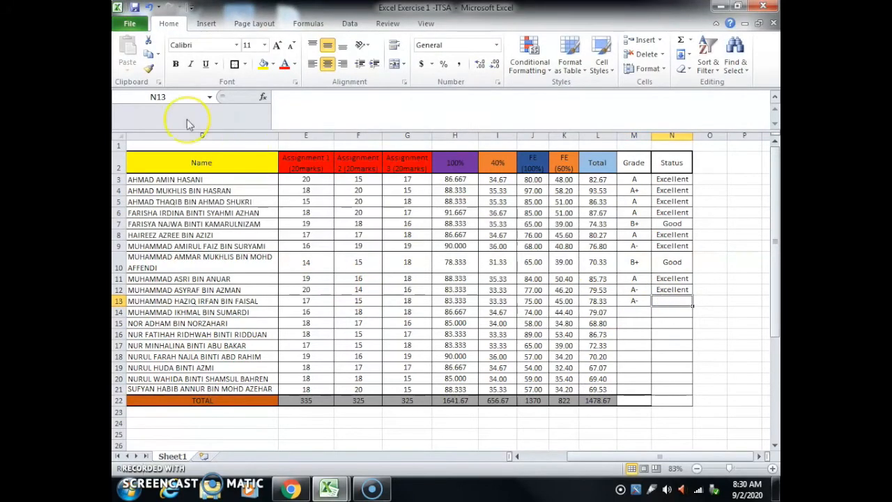
left_click(263, 97)
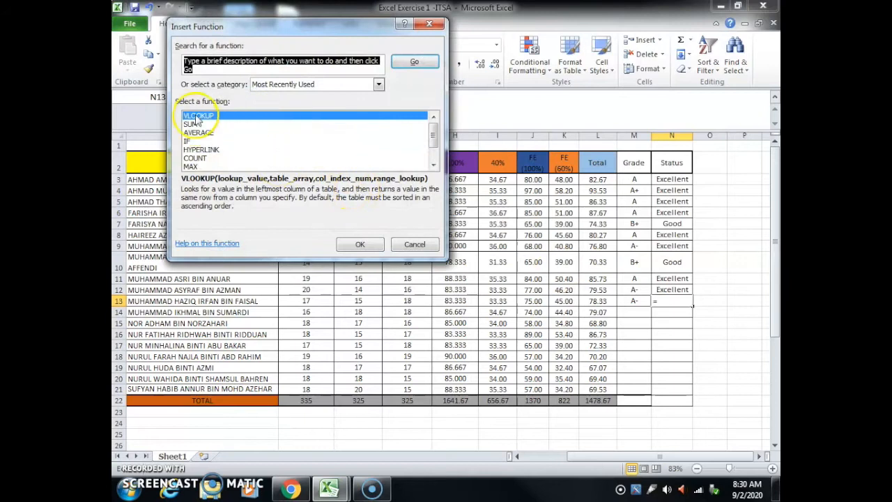
left_click(359, 237)
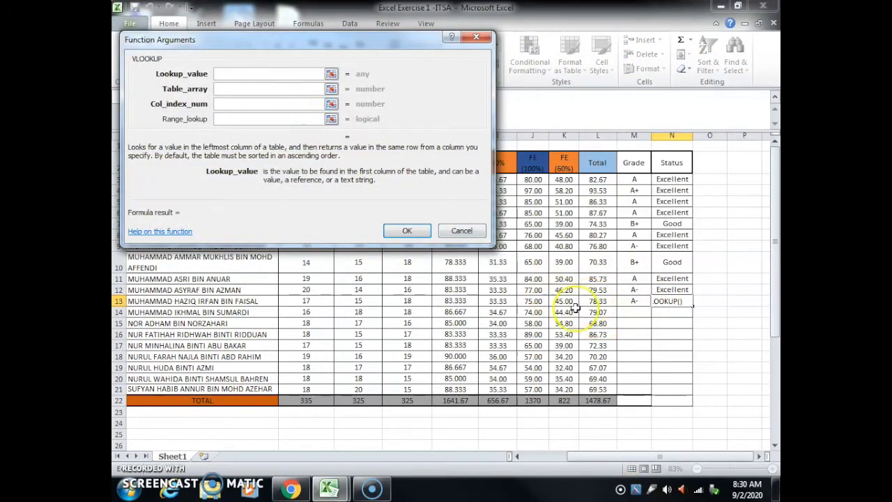
left_click(598, 301)
left_click(233, 89)
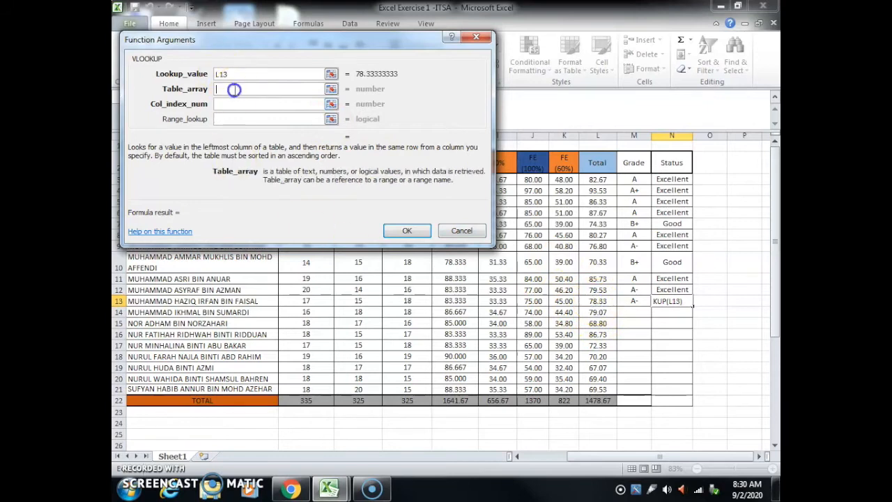
scroll(466, 417, "down", 6)
left_click_drag(300, 313, 394, 436)
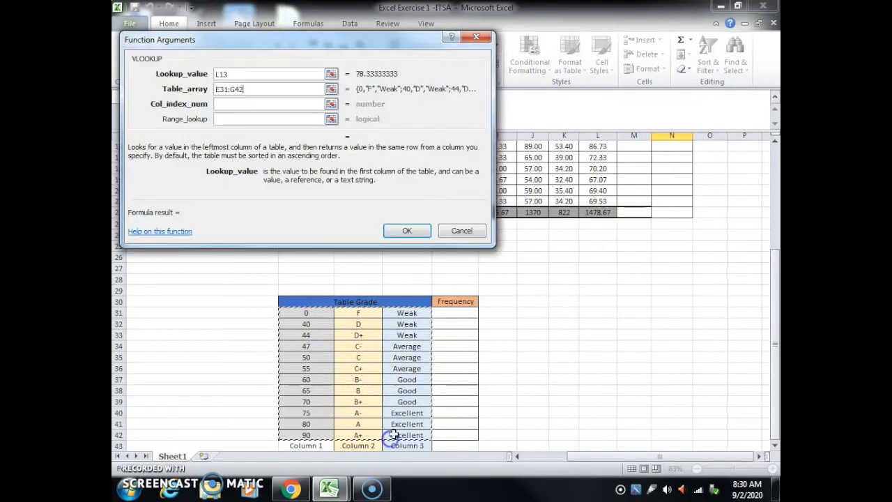
Step: Complete the N13 VLOOKUP with column index 3 and the totals L3:L21 as the range lookup
left_click(236, 104)
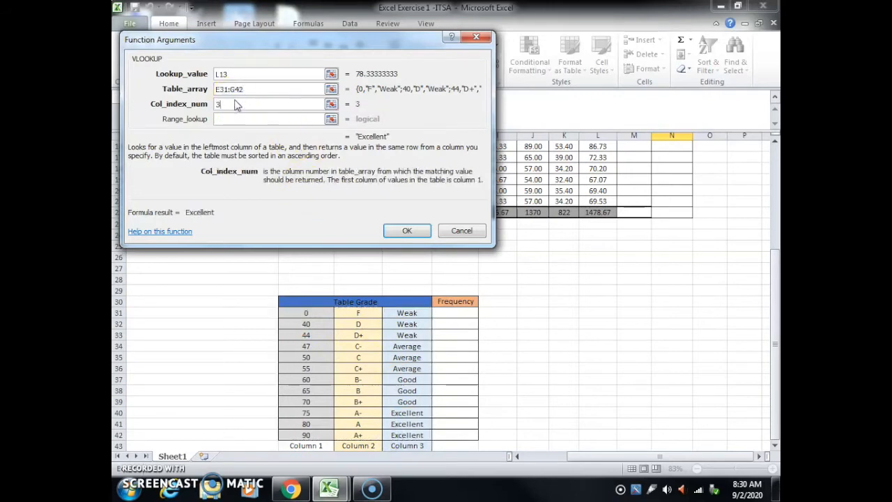
left_click(224, 120)
scroll(712, 287, "up", 5)
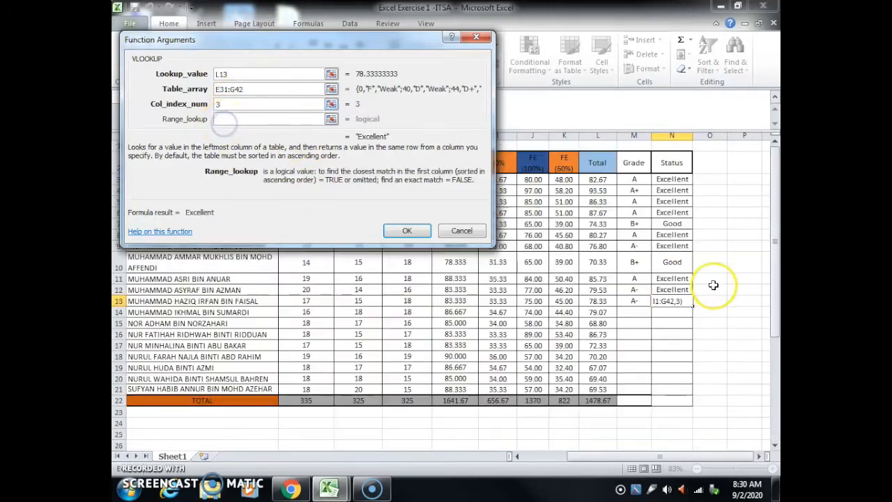
left_click(593, 182)
left_click_drag(593, 183, 594, 390)
left_click(408, 231)
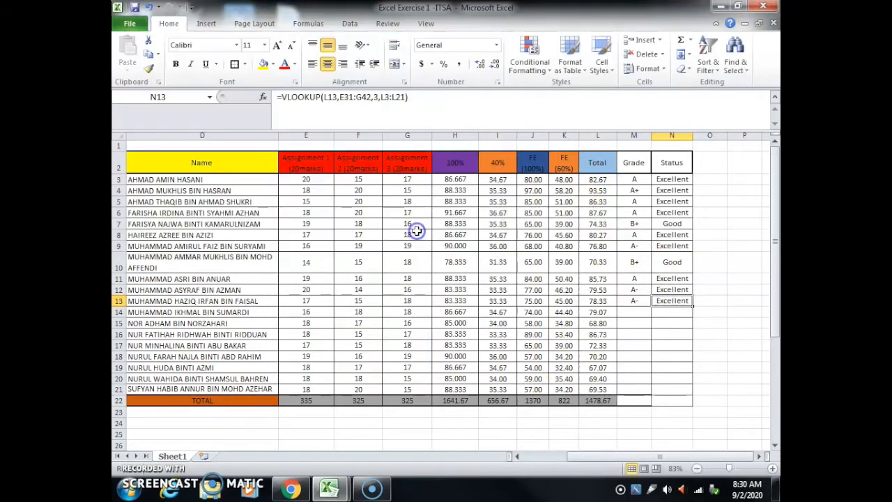
Step: Fill the Grade and Status formulas from M13:N13 down to row 21
left_click(625, 301)
left_click_drag(625, 301, 688, 392)
left_click(678, 408)
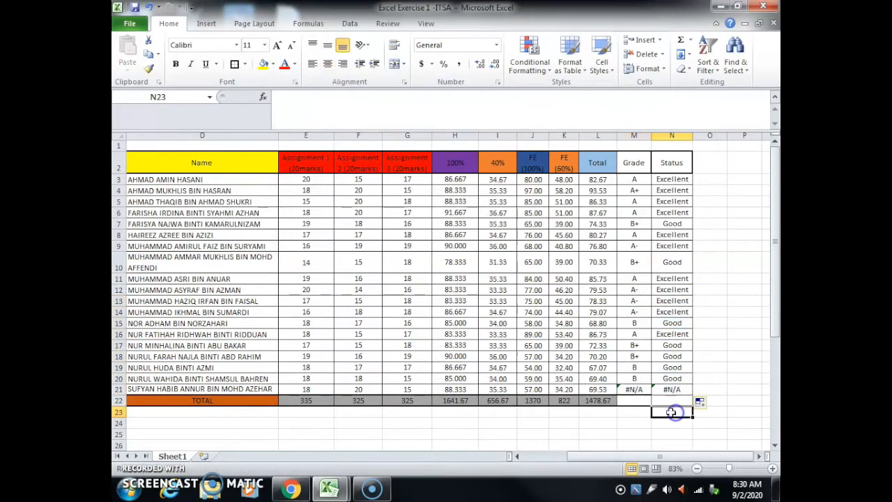
Step: Clear the #N/A formulas from the last student's Grade and Status cells, M21 and N21
scroll(704, 363, "down", 3)
left_click(625, 278)
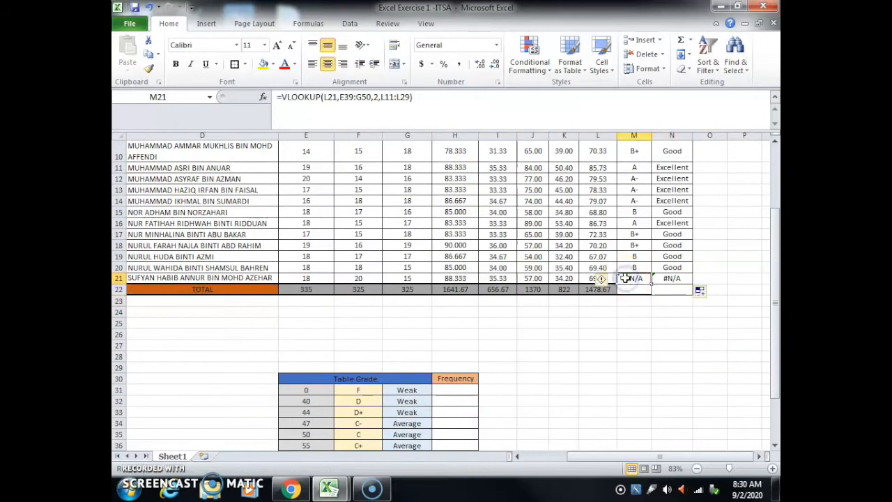
key("Delete")
left_click(660, 277)
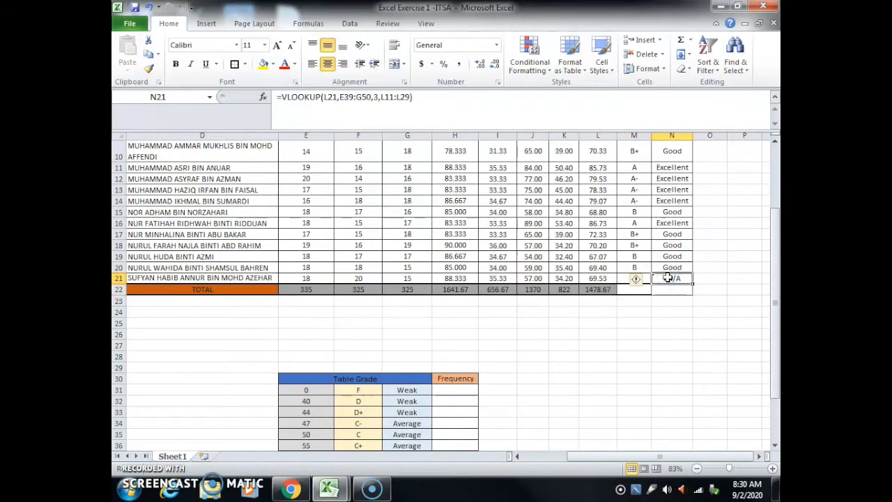
key("Delete")
Step: Start a VLOOKUP in Grade cell M21 with L21 as the lookup value and E31:F41 as the table array
left_click(636, 278)
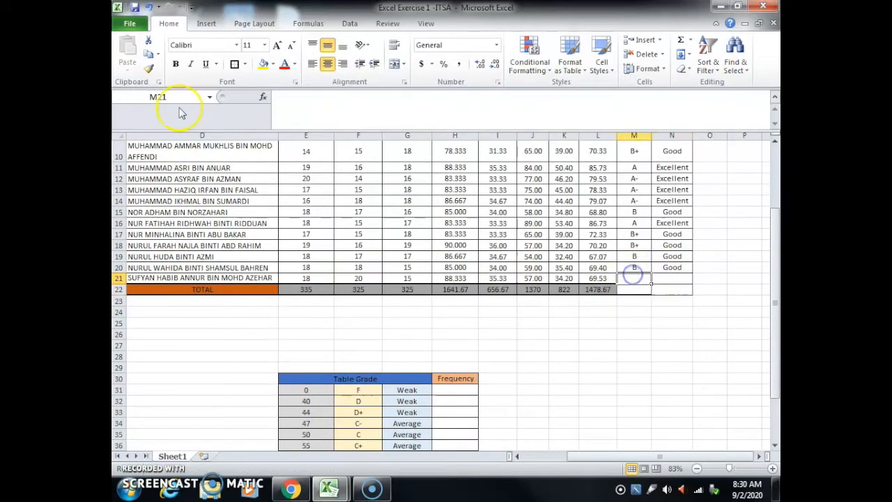
left_click(263, 97)
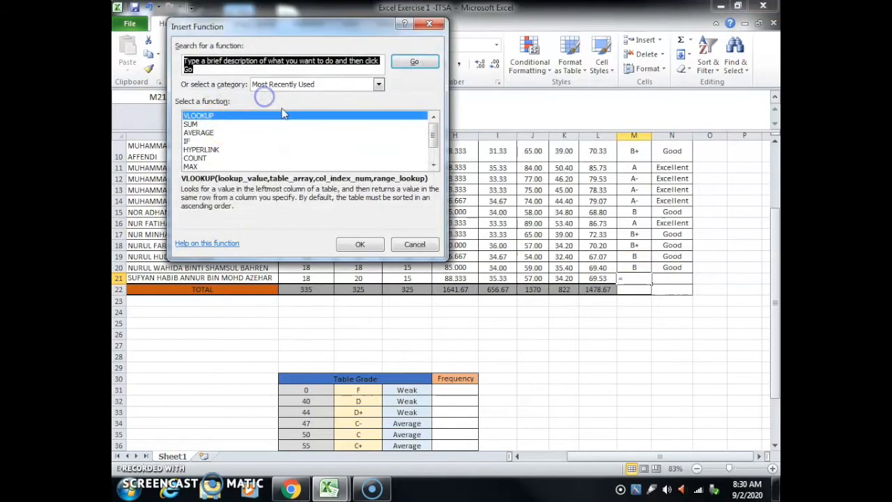
left_click(226, 115)
left_click(360, 244)
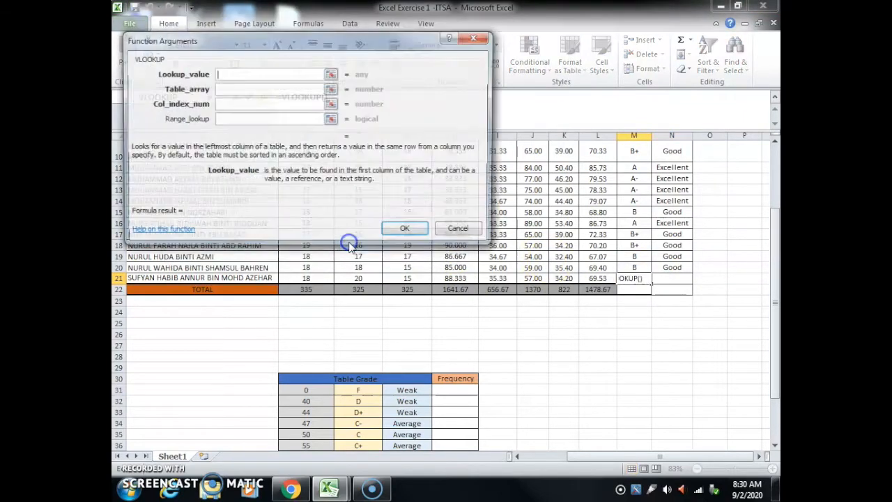
left_click(596, 280)
left_click(224, 89)
left_click_drag(304, 392, 378, 416)
Step: Complete the M21 VLOOKUP with column index 2 and the totals L3:L21 as the range lookup
left_click(237, 104)
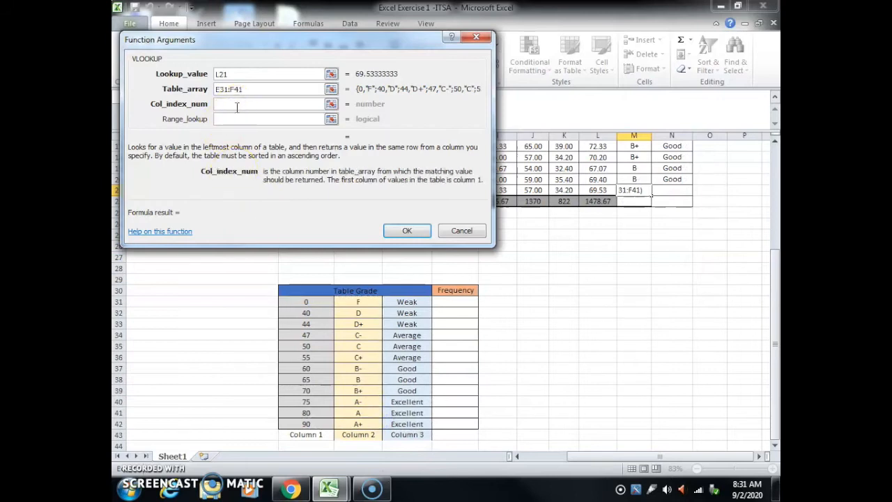
left_click(223, 119)
scroll(630, 247, "up", 6)
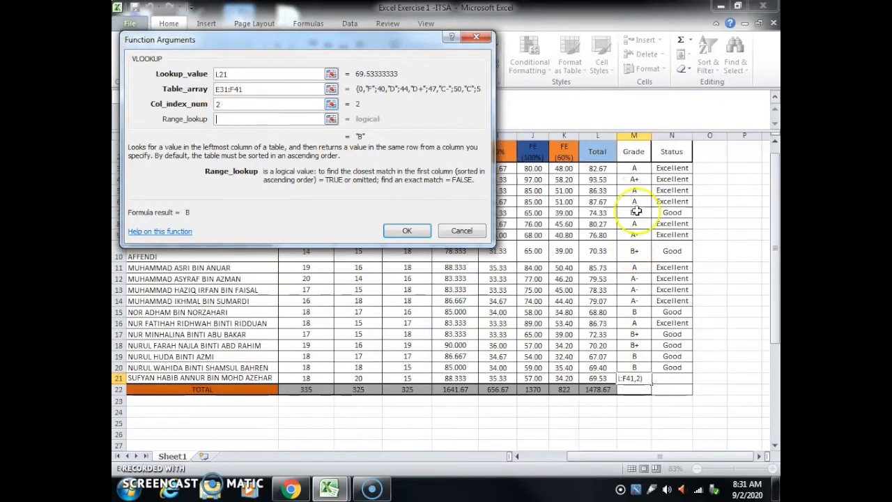
left_click_drag(597, 168, 605, 380)
left_click(406, 230)
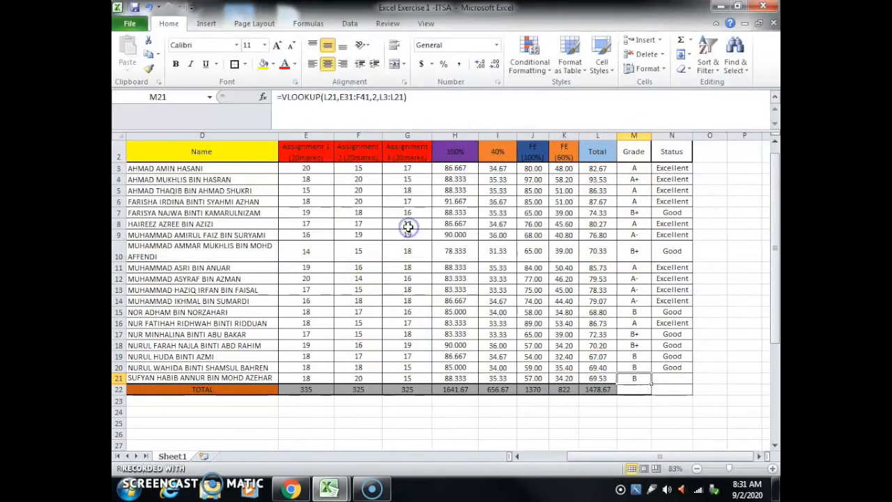
Step: Start a VLOOKUP in Status cell N21 with L21 as the lookup value and E31:G42 as the table array
left_click(662, 380)
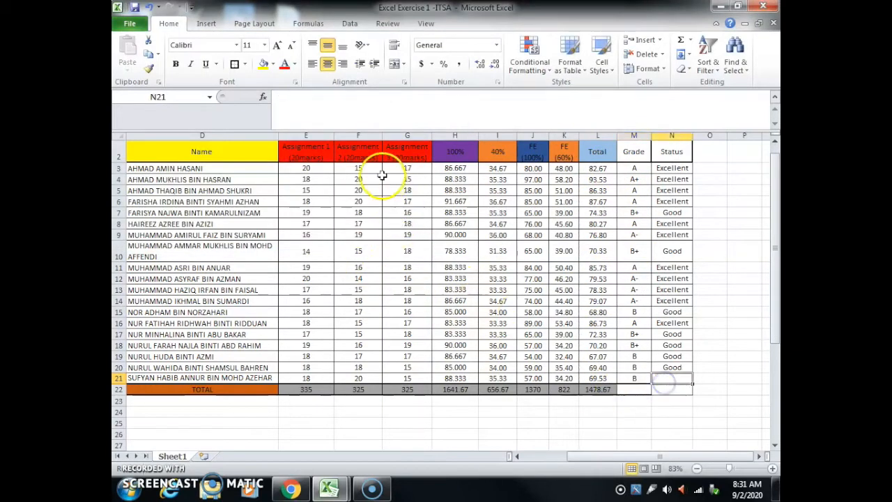
left_click(263, 100)
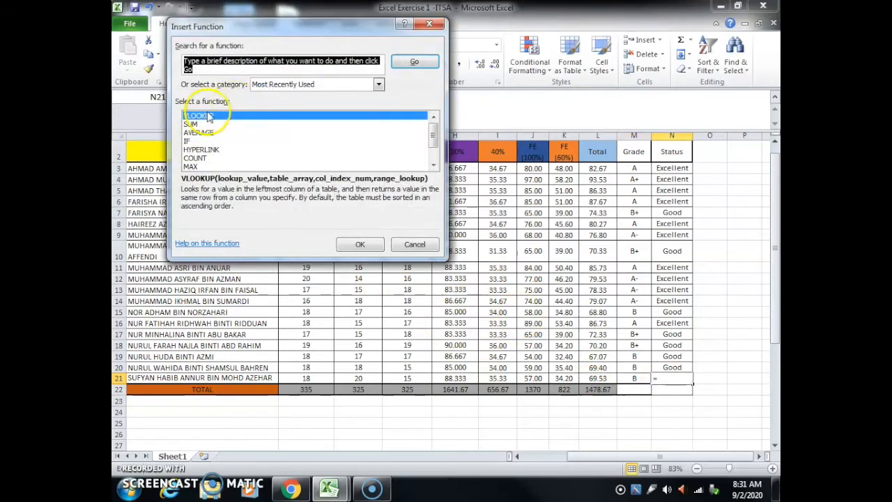
left_click(209, 119)
left_click(358, 243)
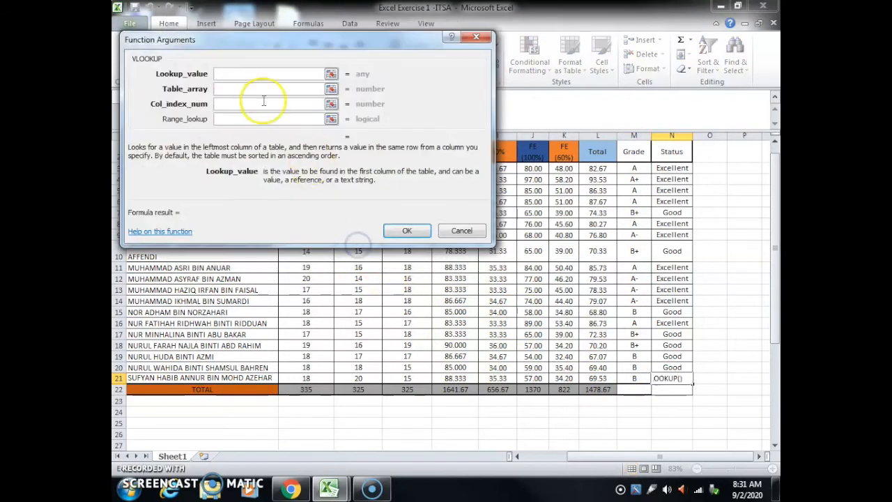
left_click(597, 377)
left_click(223, 88)
scroll(448, 354, "down", 5)
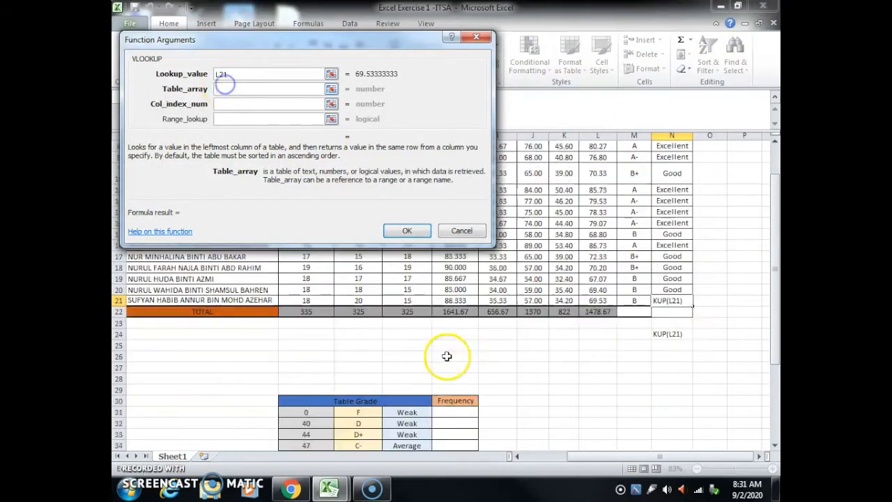
left_click(311, 332)
left_click_drag(311, 333, 405, 423)
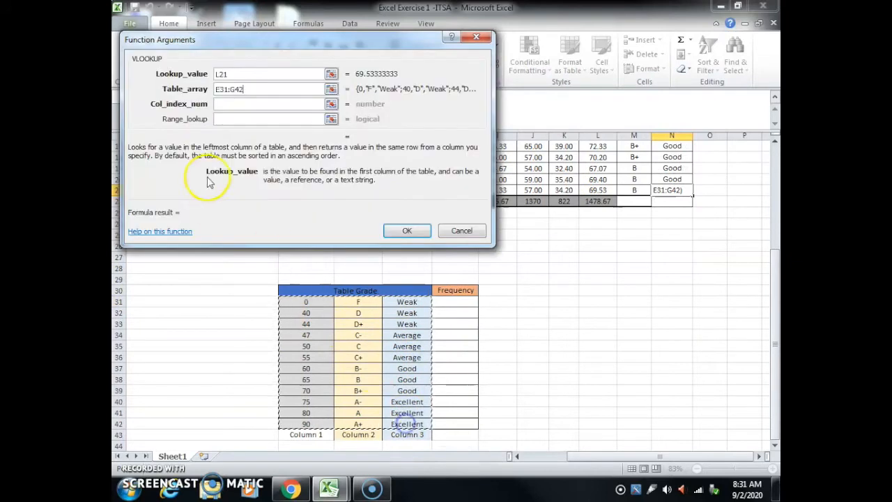
Step: Complete the N21 VLOOKUP with column index 3 and the totals L3:L21 as the range lookup
left_click(239, 104)
type("3")
left_click(231, 118)
scroll(623, 245, "up", 5)
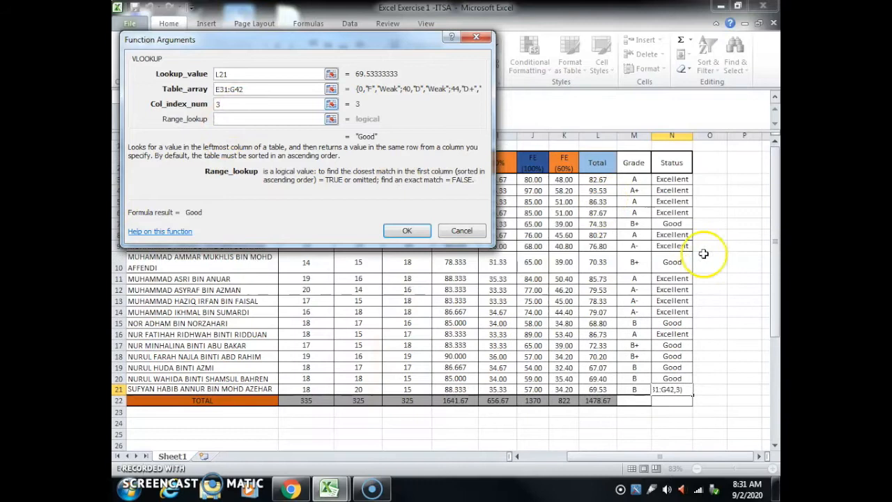
left_click_drag(596, 179, 597, 389)
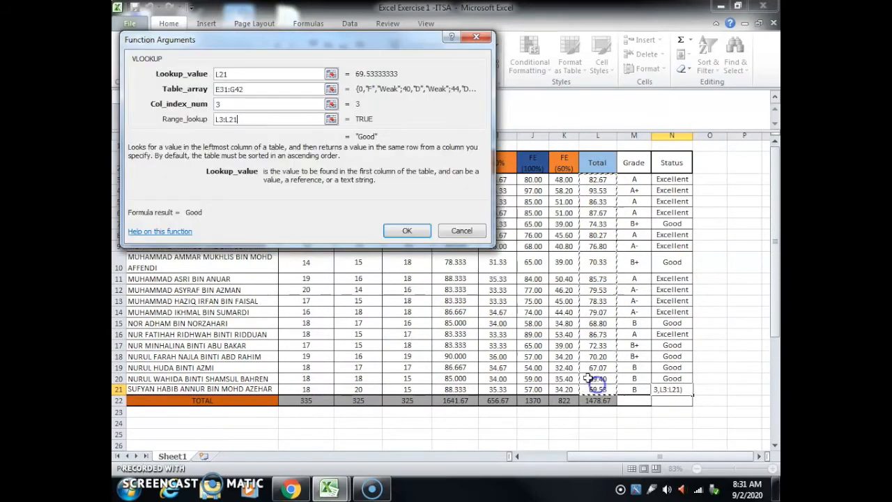
left_click(407, 230)
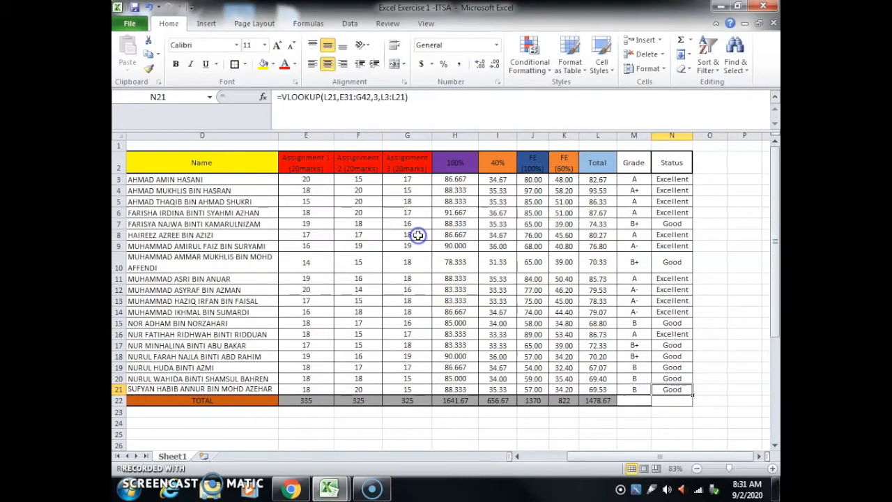
left_click(741, 333)
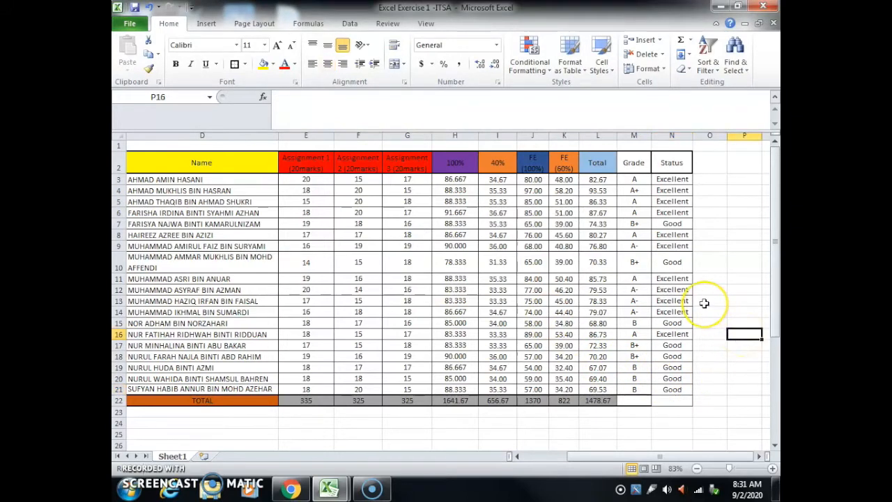
Step: Start a COUNTIF function in Frequency cell H31 of the grade table, choosing it from the full list of functions
scroll(704, 302, "down", 7)
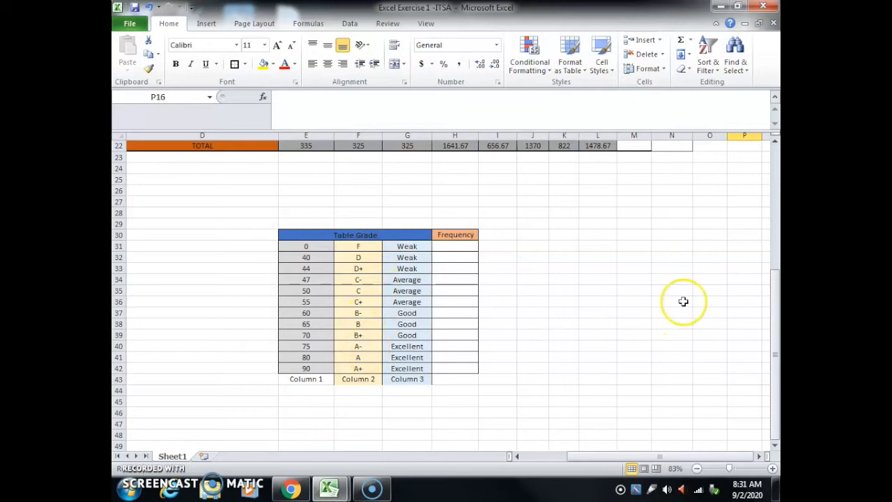
scroll(683, 301, "up", 2)
scroll(683, 301, "down", 2)
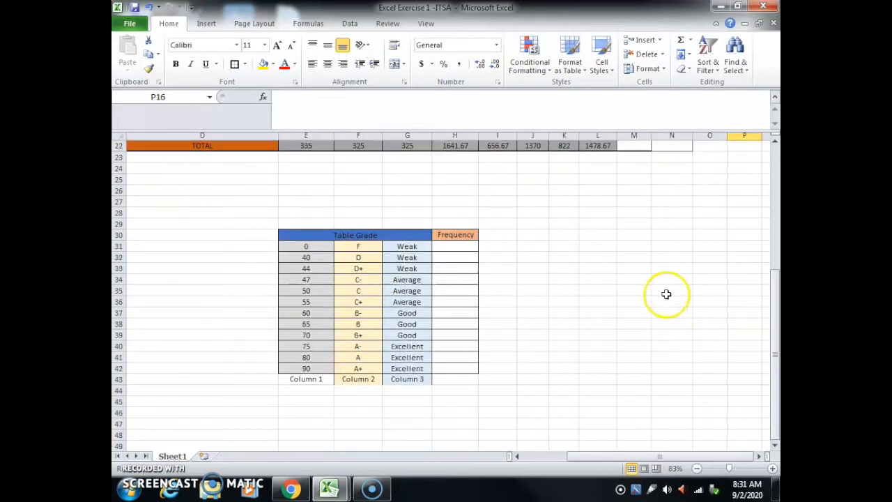
left_click(458, 247)
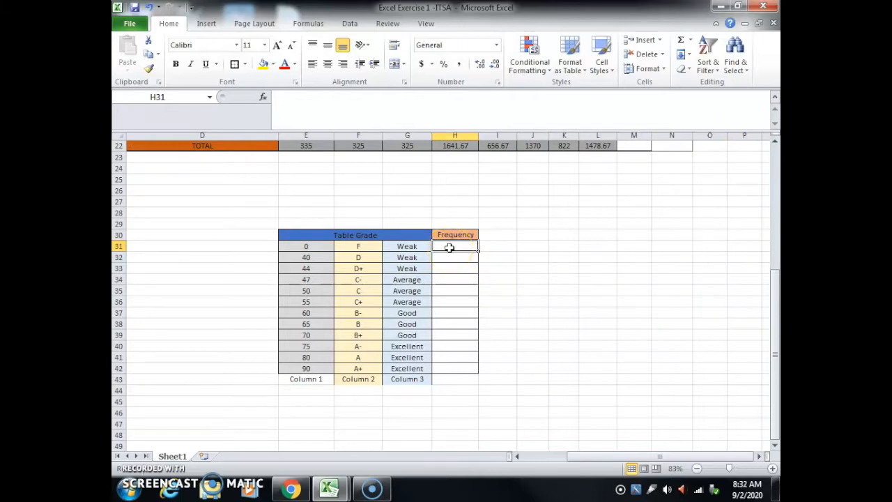
left_click(265, 98)
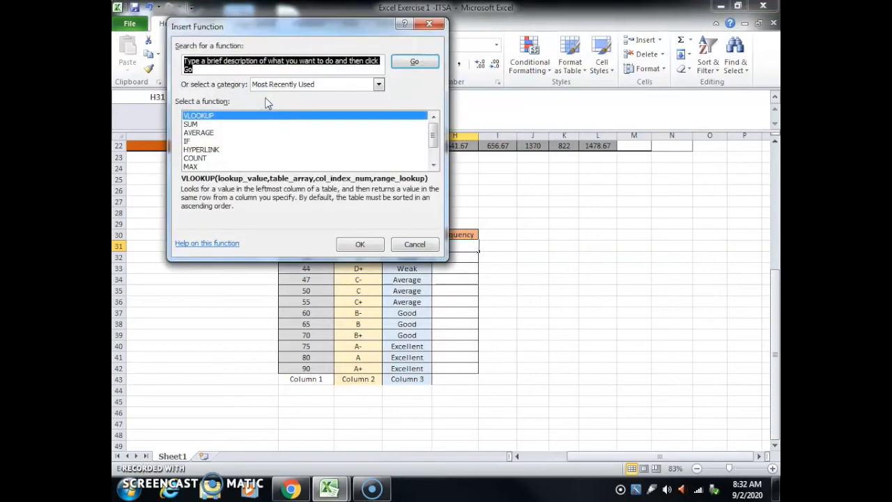
left_click(380, 86)
left_click(350, 104)
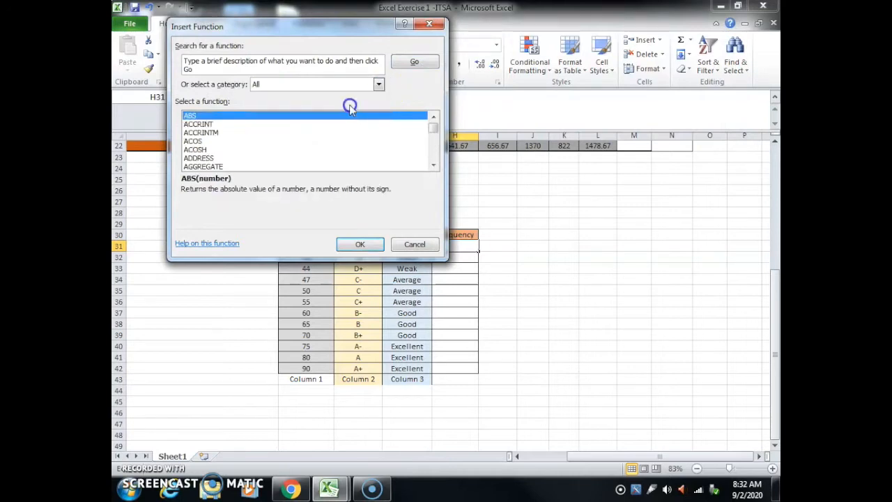
scroll(355, 139, "down", 13)
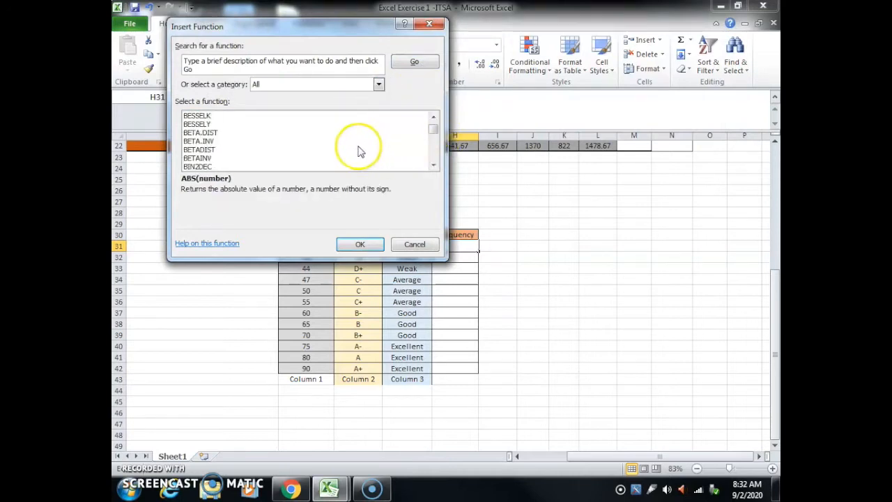
scroll(354, 151, "down", 8)
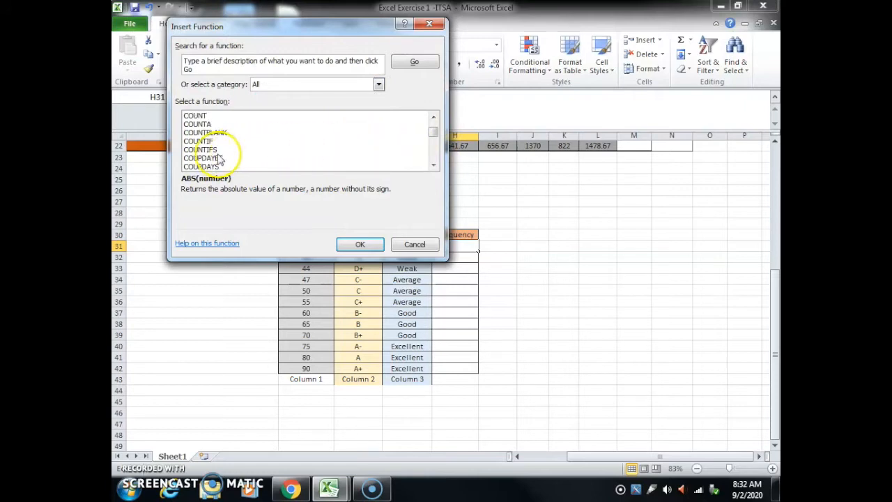
left_click(198, 142)
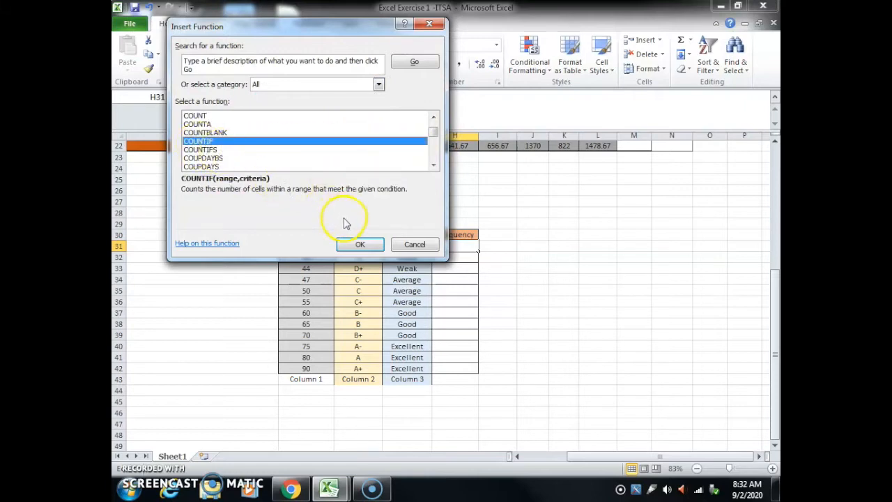
left_click(348, 243)
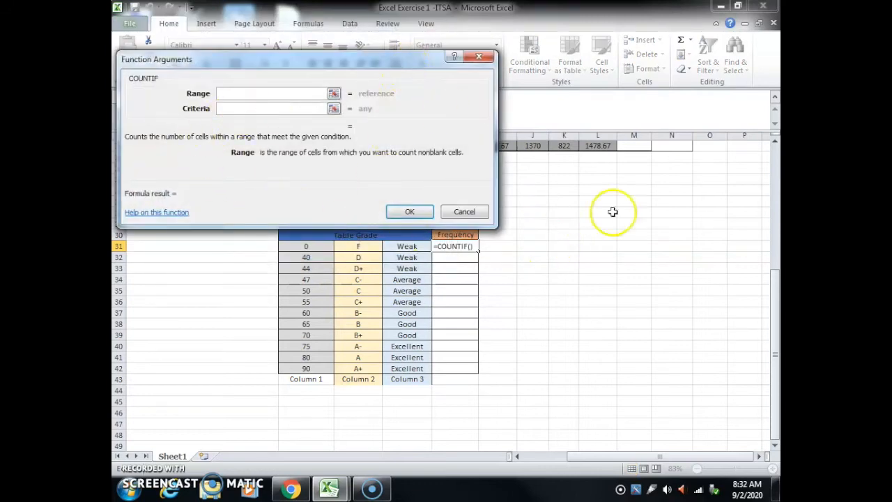
Step: Complete the H31 COUNTIF with the grades M3:M21 as the range and "F" as the criteria
scroll(673, 257, "up", 6)
scroll(675, 256, "up", 2)
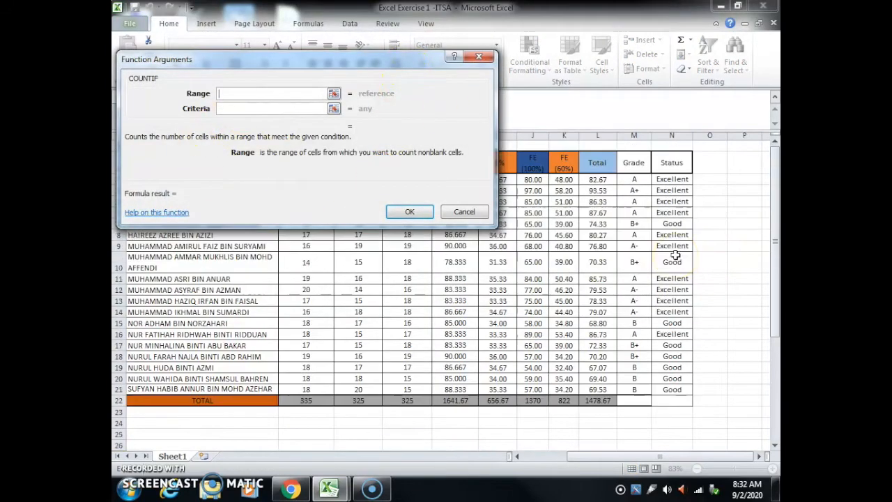
left_click(631, 179)
left_click_drag(626, 179, 638, 390)
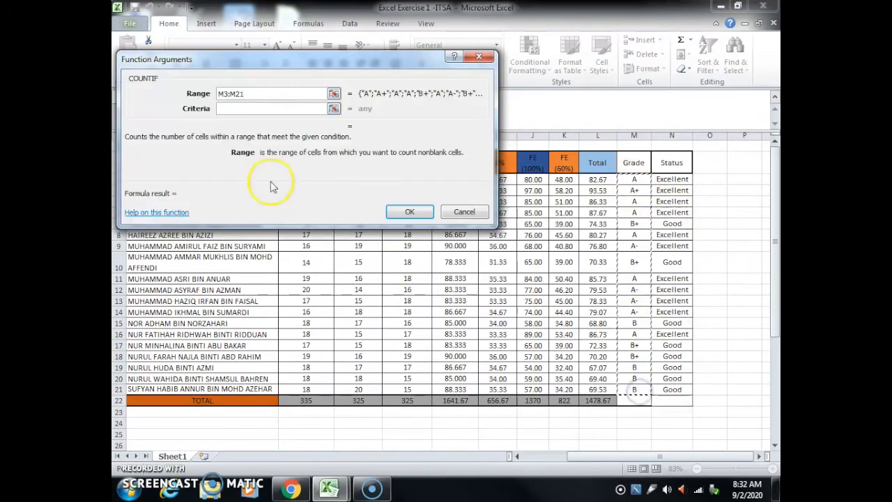
left_click(239, 109)
scroll(398, 418, "down", 5)
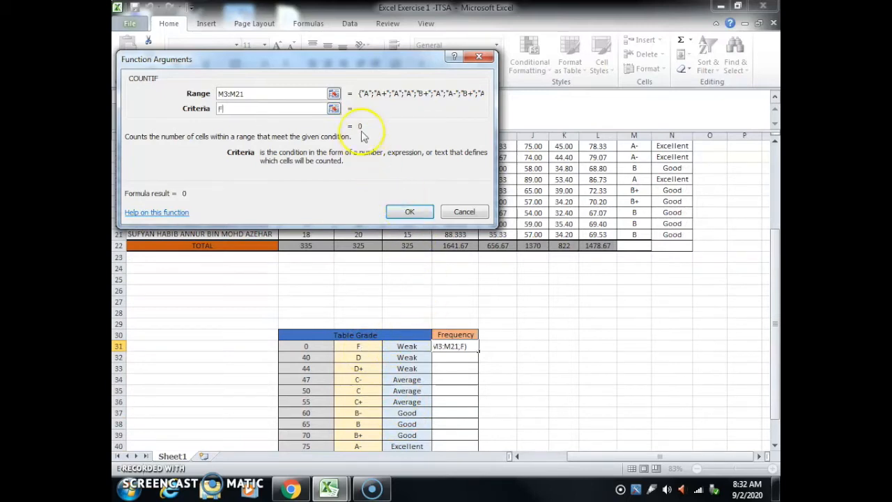
left_click(403, 211)
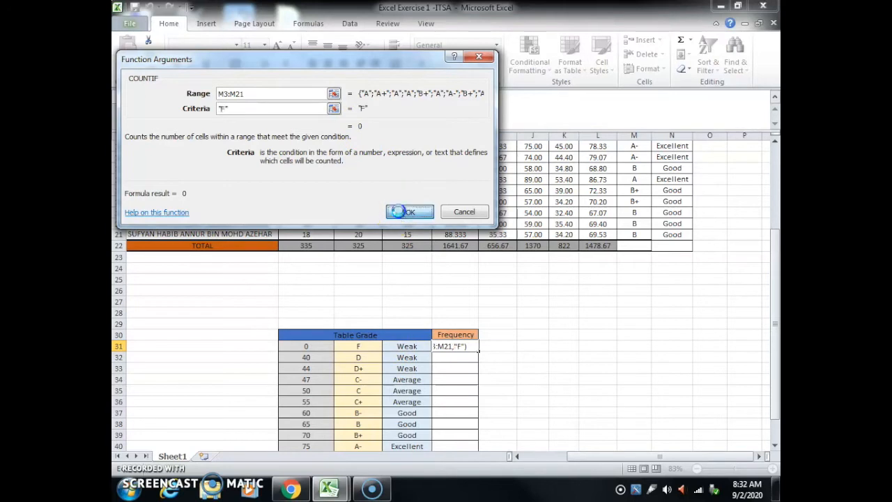
scroll(745, 270, "up", 4)
scroll(742, 268, "down", 6)
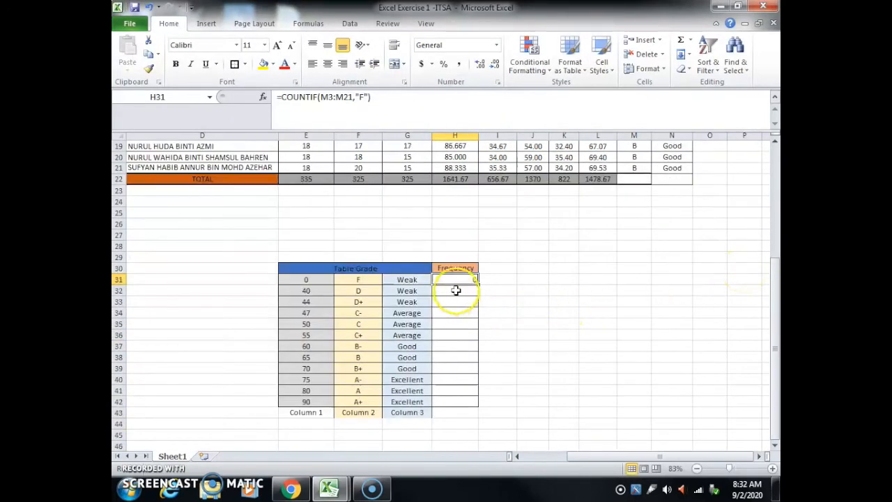
Step: Count the D grades in Frequency cell H32 using COUNTIF with range M3:M21 and criteria "D"
left_click(456, 291)
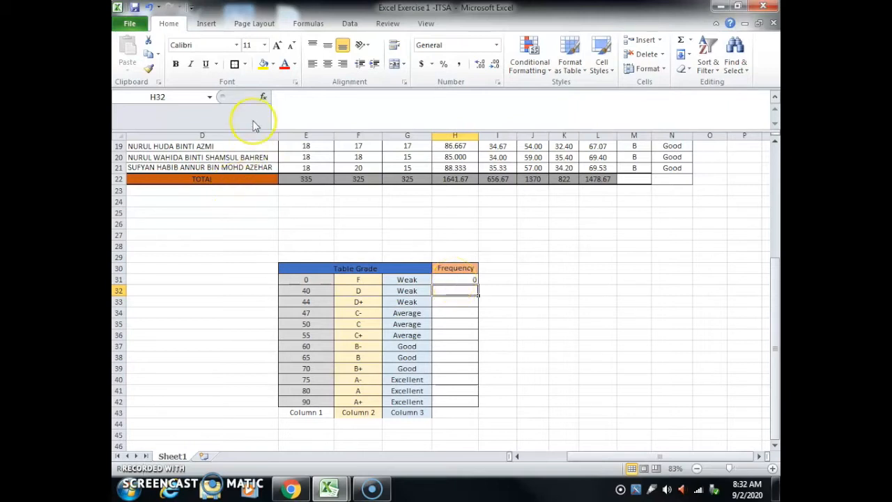
left_click(262, 99)
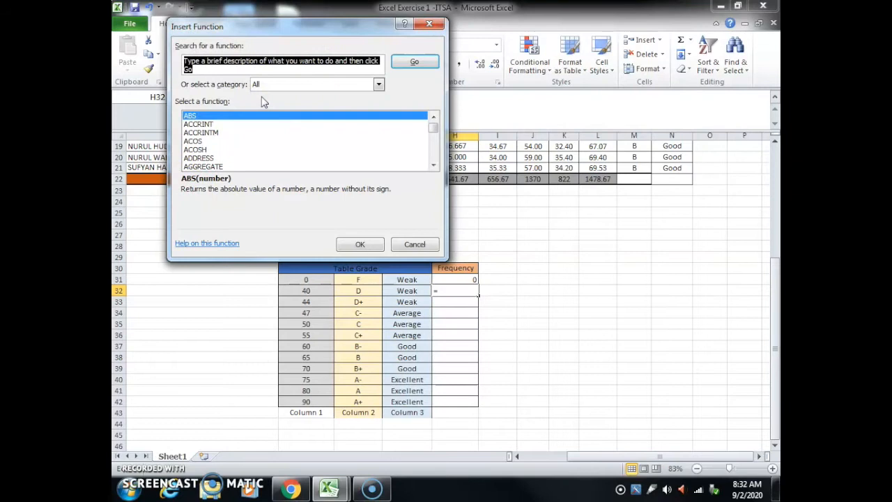
left_click(378, 84)
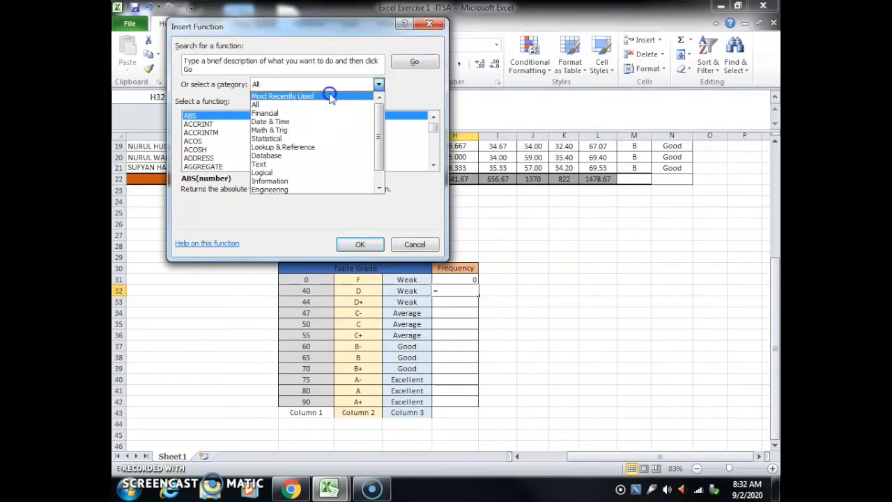
left_click(328, 93)
left_click(356, 244)
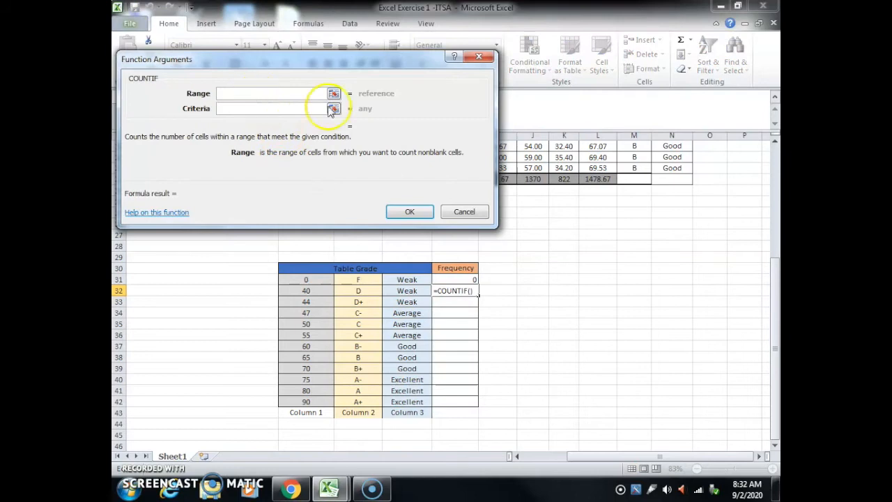
scroll(611, 248, "up", 7)
left_click_drag(640, 179, 636, 389)
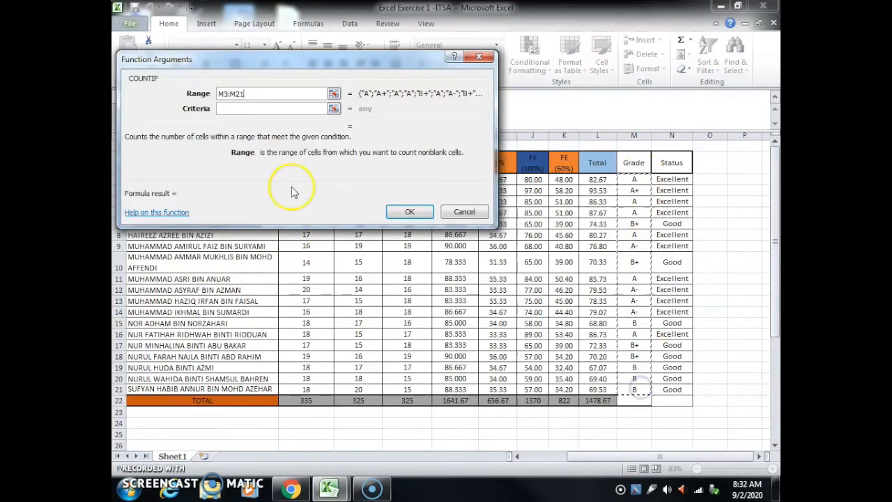
left_click(259, 108)
scroll(338, 432, "down", 4)
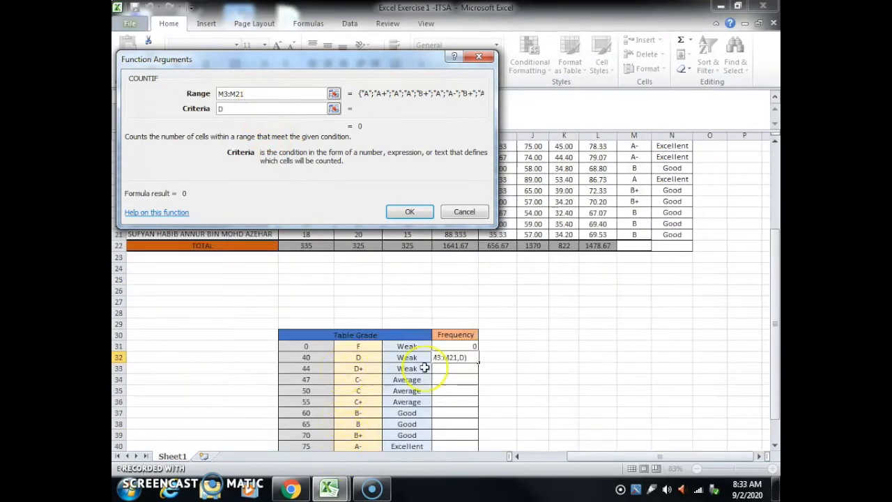
left_click(398, 211)
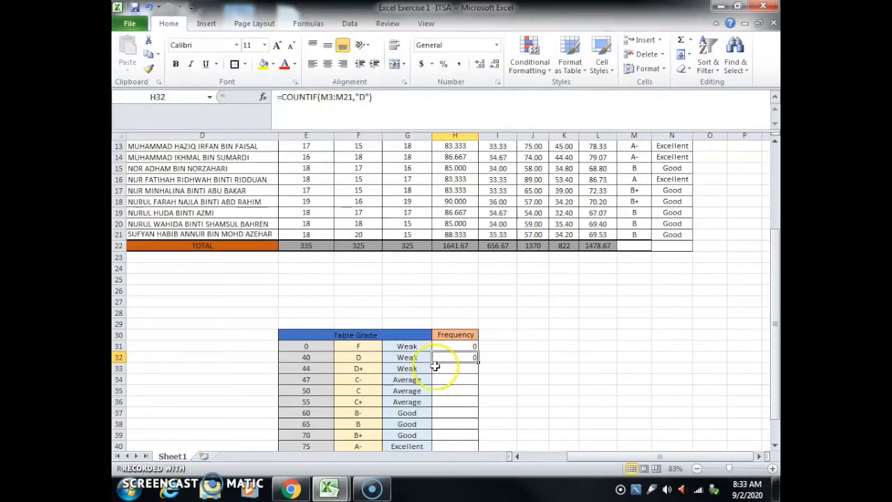
scroll(589, 364, "down", 1)
scroll(589, 363, "down", 3)
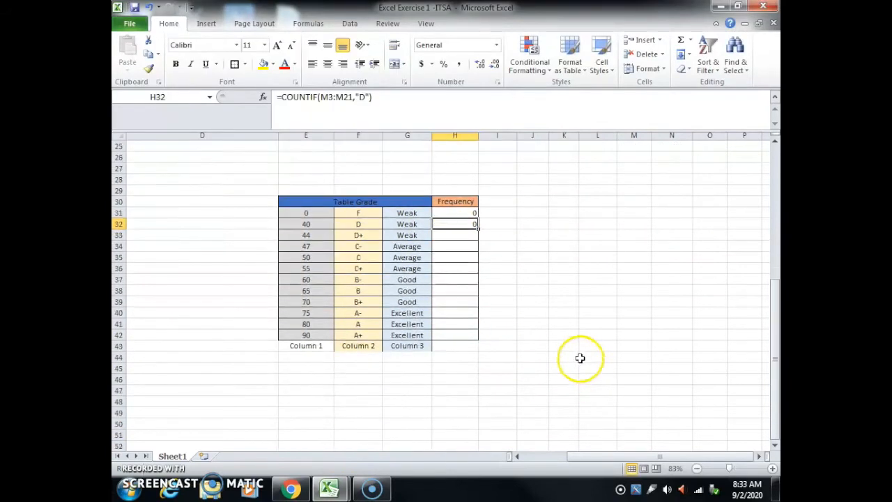
Step: Count the B grades in Frequency cell H38 using COUNTIF with range M3:M21 and criteria "B"
left_click(453, 234)
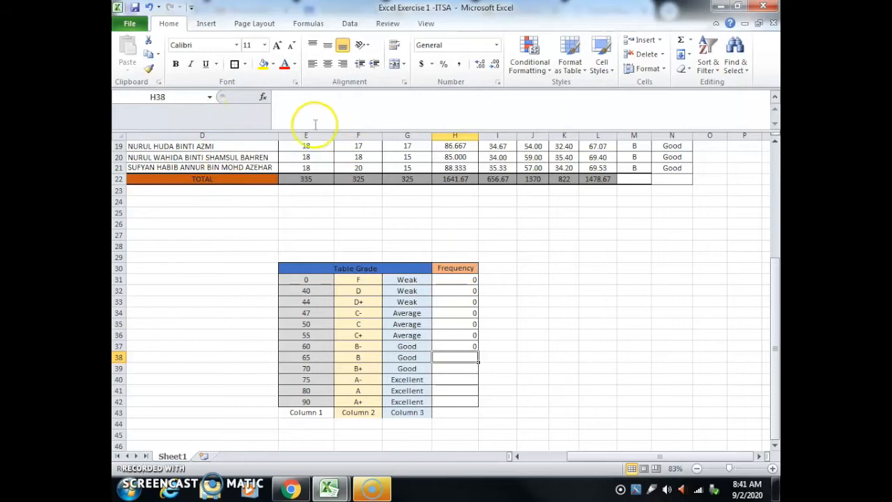
left_click(262, 98)
left_click(293, 119)
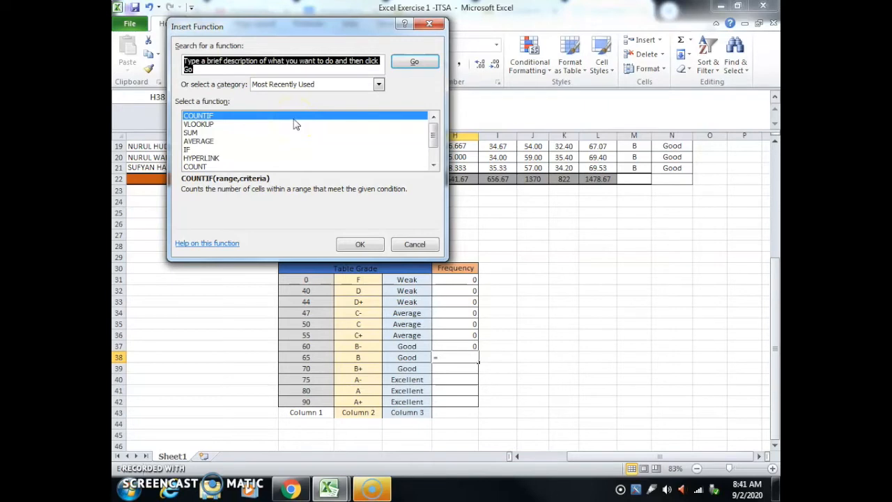
left_click(352, 246)
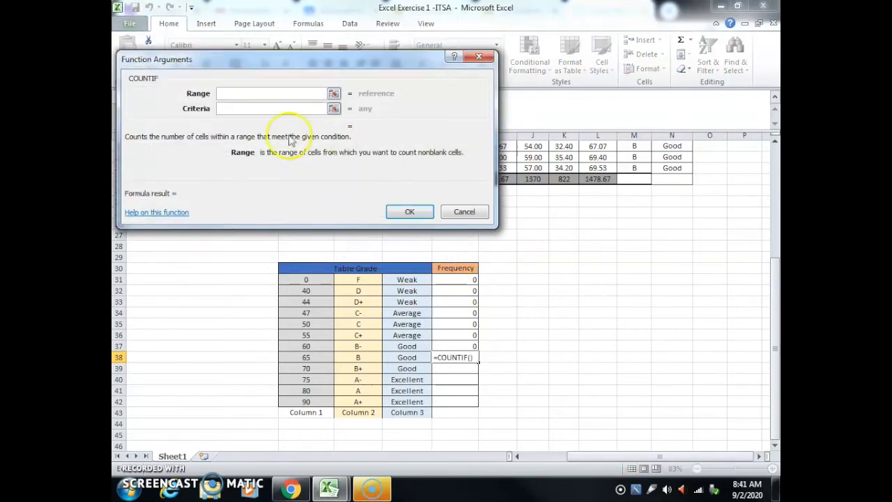
scroll(662, 179, "up", 9)
left_click_drag(634, 179, 632, 387)
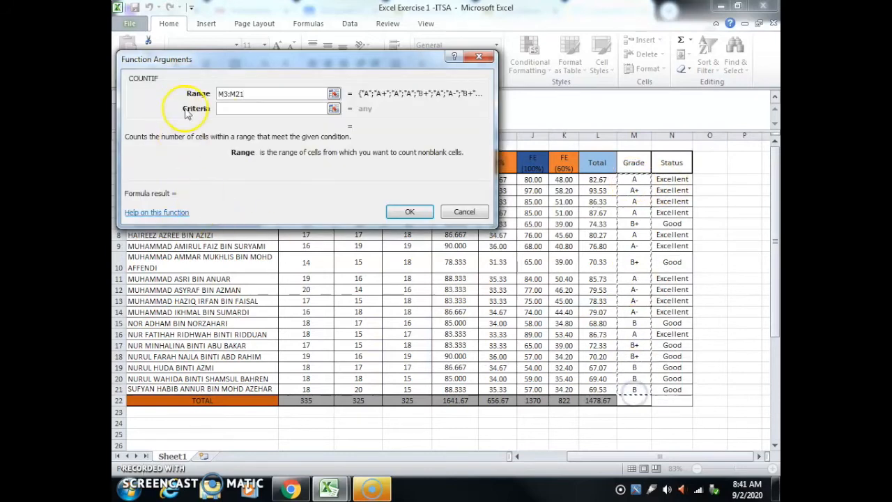
left_click(219, 108)
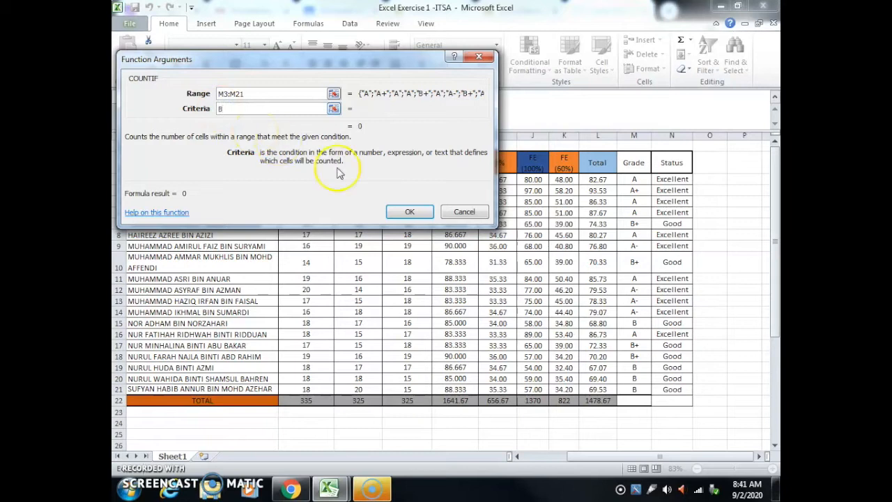
scroll(453, 349, "down", 7)
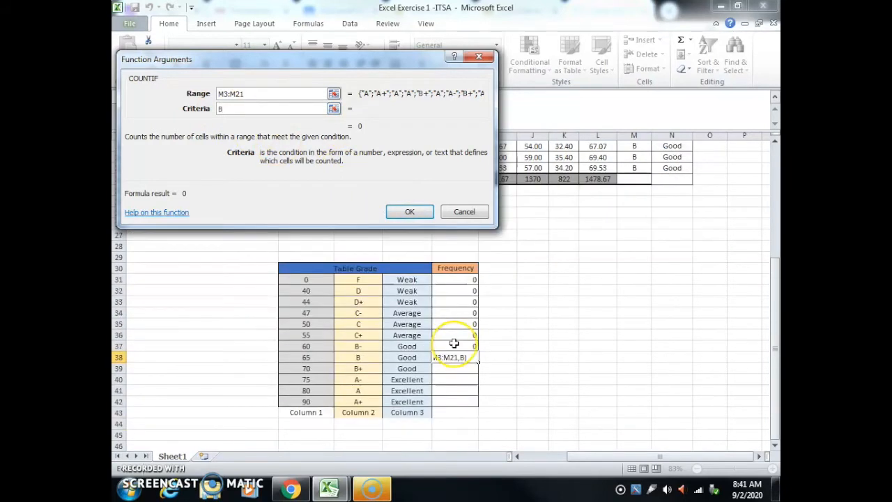
scroll(454, 343, "up", 2)
left_click(410, 211)
scroll(517, 366, "down", 2)
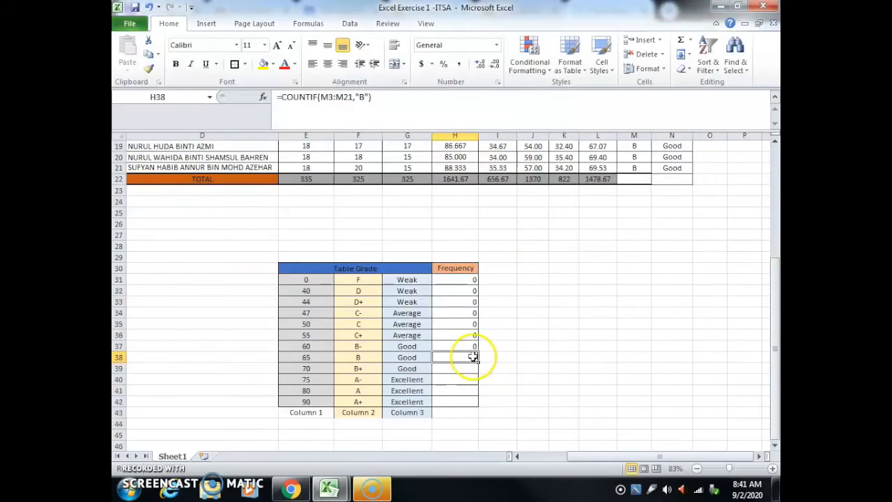
Step: Count the B+ grades in Frequency cell H39 using COUNTIF with range M3:M21 and criteria "B+"
left_click(446, 368)
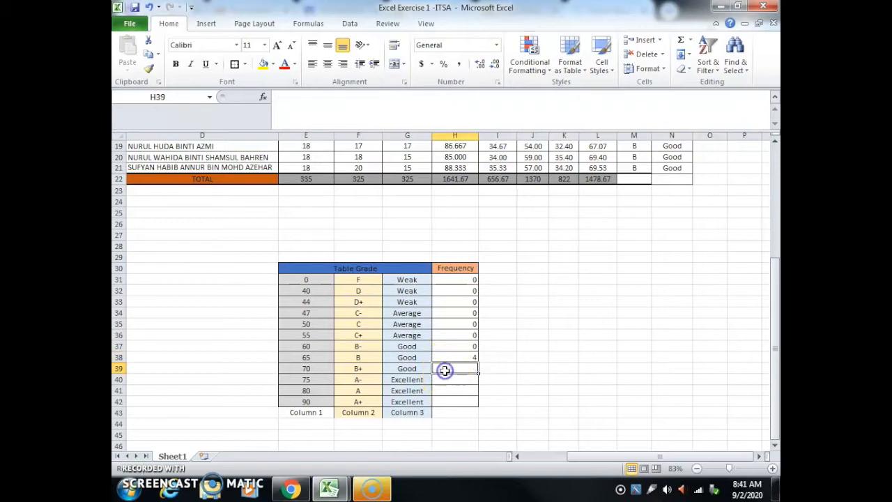
left_click(264, 96)
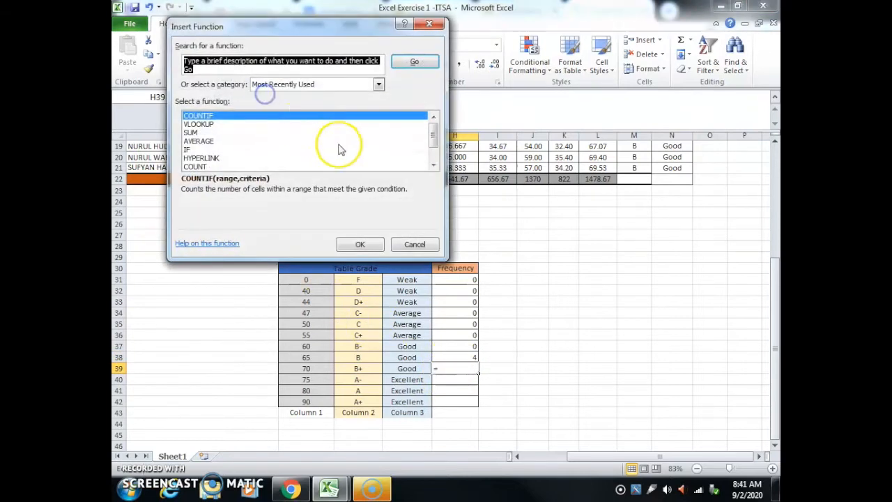
left_click(358, 244)
scroll(654, 204, "up", 1)
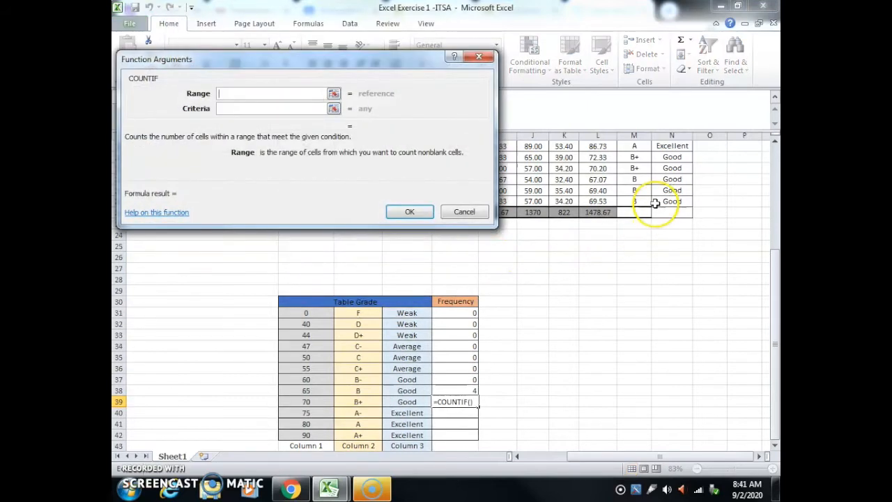
scroll(636, 204, "up", 5)
left_click_drag(634, 179, 633, 389)
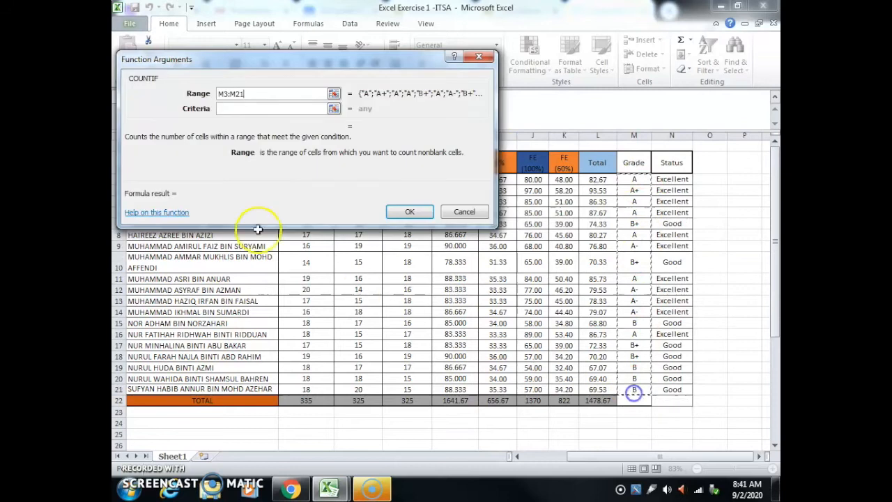
left_click(232, 110)
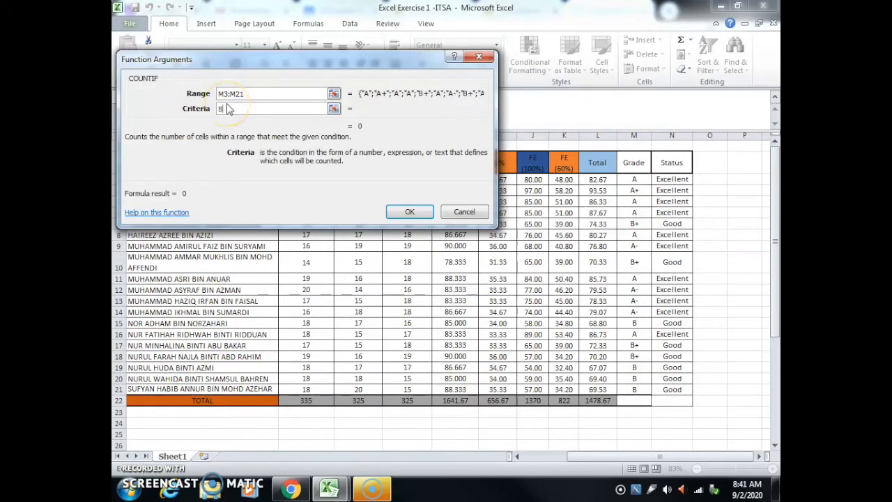
type("B+")
left_click(402, 209)
scroll(585, 299, "down", 4)
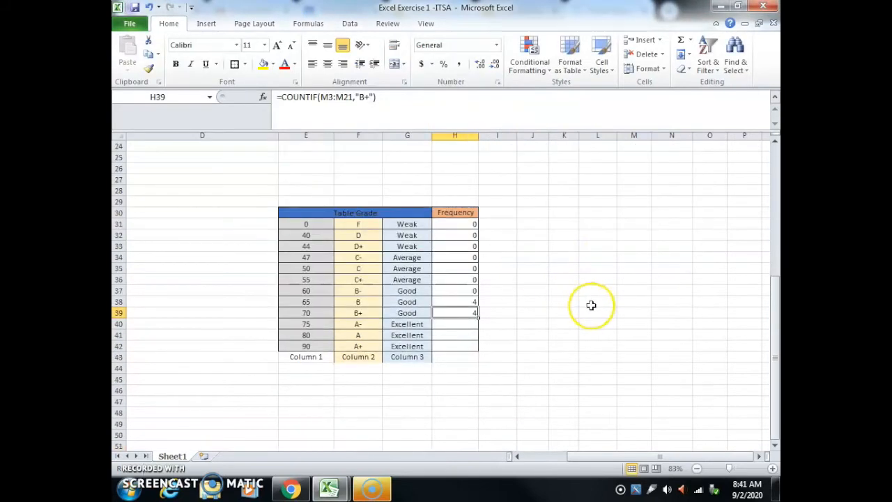
Step: Count the A- grades in Frequency cell H40 using COUNTIF with range M3:M21 and criteria "A-"
scroll(613, 304, "up", 5)
scroll(637, 302, "down", 4)
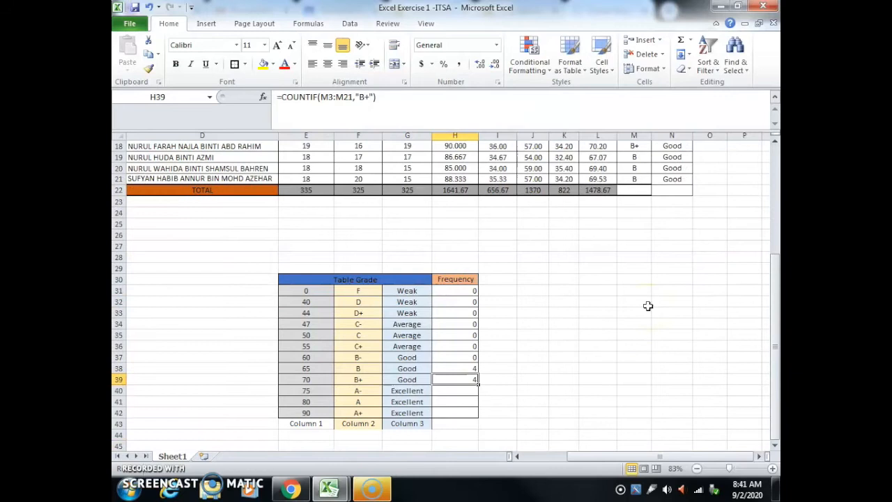
scroll(648, 306, "down", 3)
left_click(458, 290)
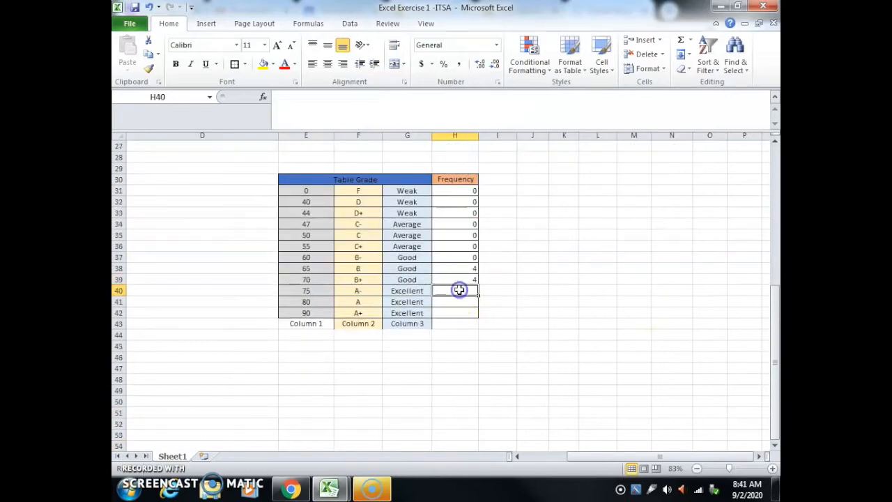
left_click(262, 98)
left_click(239, 117)
left_click(342, 245)
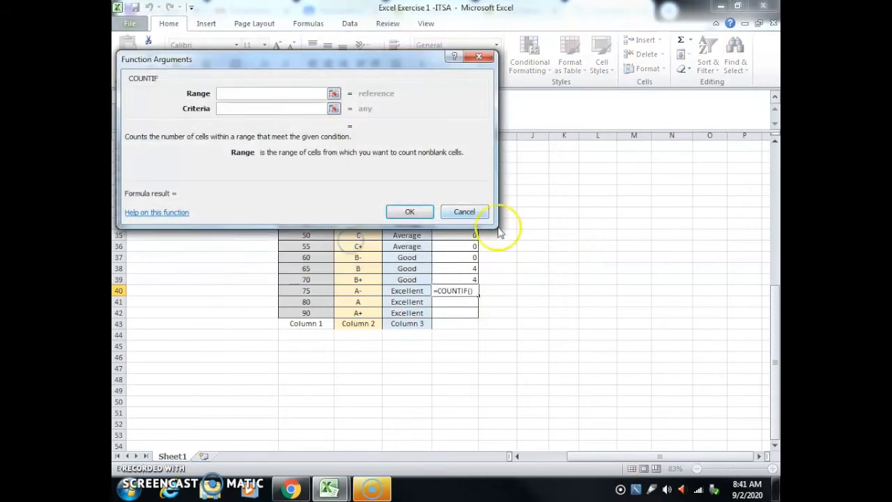
scroll(544, 230, "up", 9)
left_click_drag(634, 183, 642, 392)
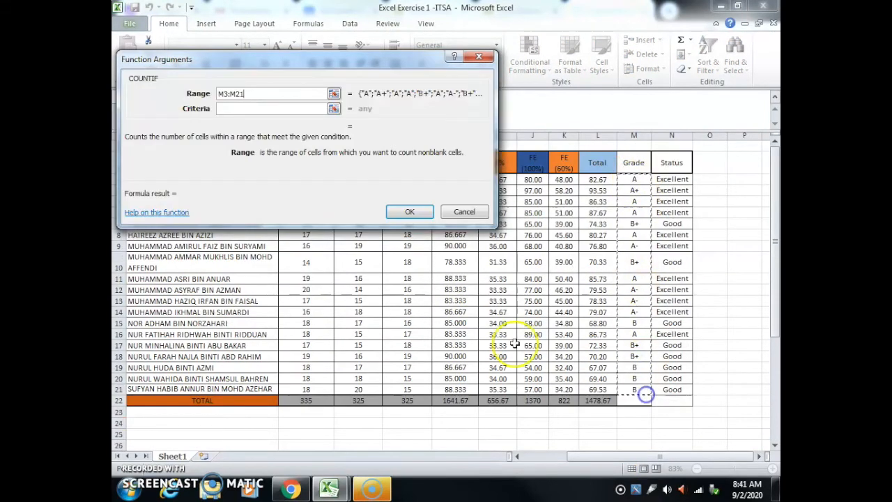
left_click(233, 108)
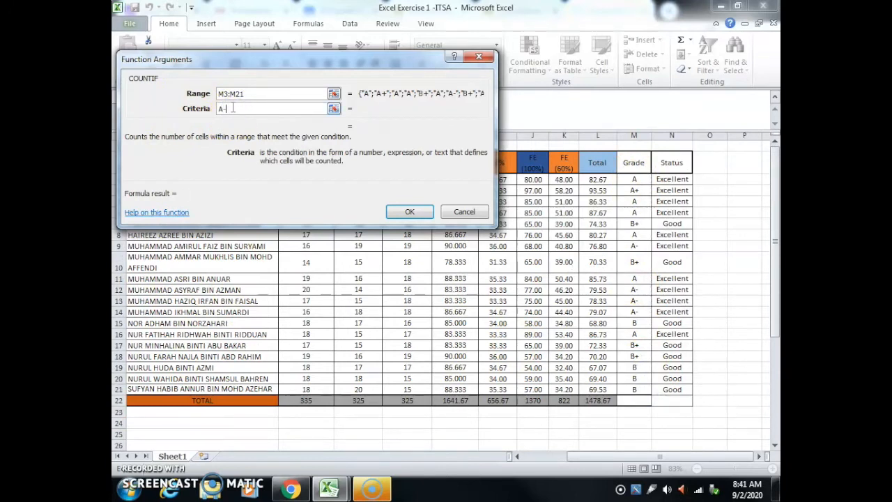
left_click(409, 211)
scroll(528, 277, "down", 4)
scroll(617, 269, "up", 8)
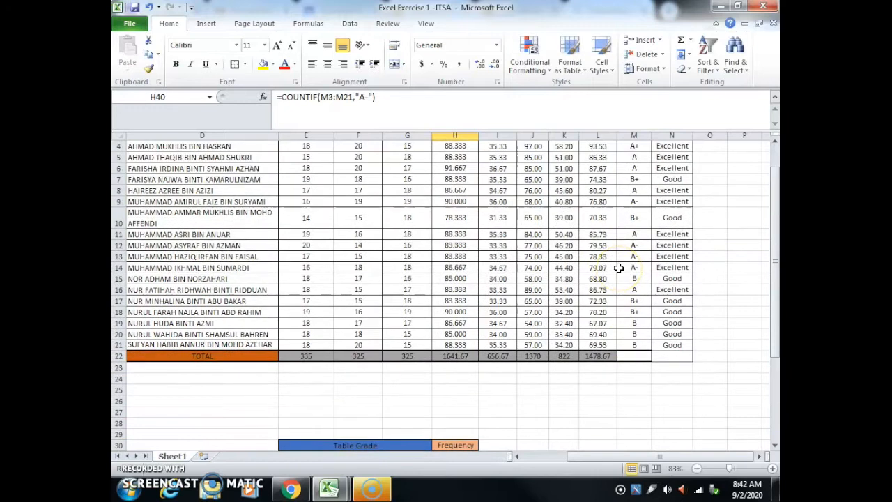
Step: Count the A grades in Frequency cell H41 using COUNTIF with range M3:M21 and criteria "A"
scroll(618, 268, "down", 8)
left_click(454, 290)
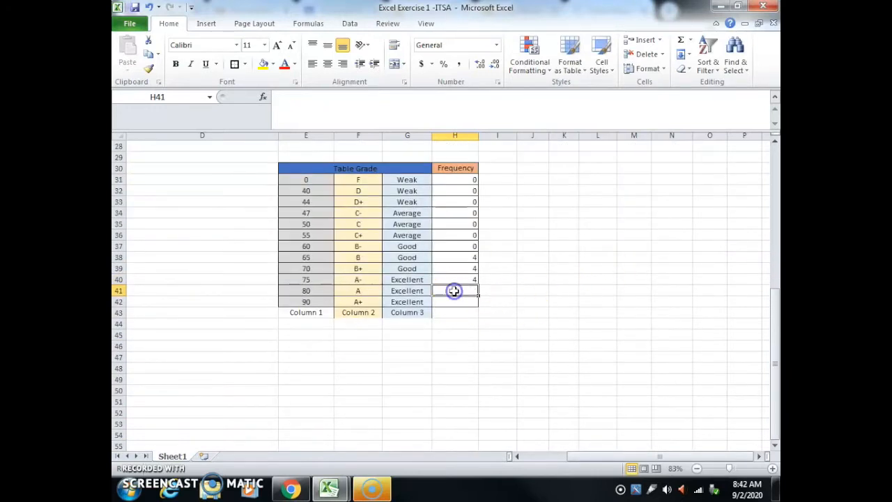
left_click(262, 96)
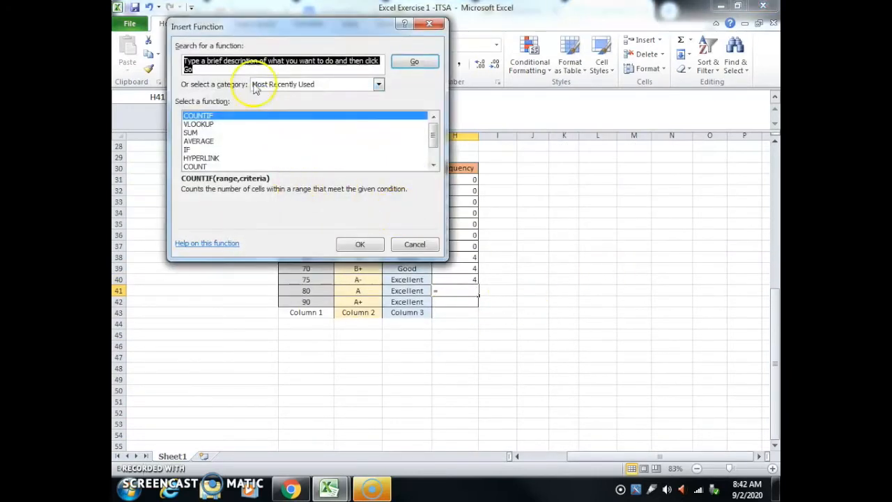
left_click(369, 244)
scroll(669, 264, "up", 9)
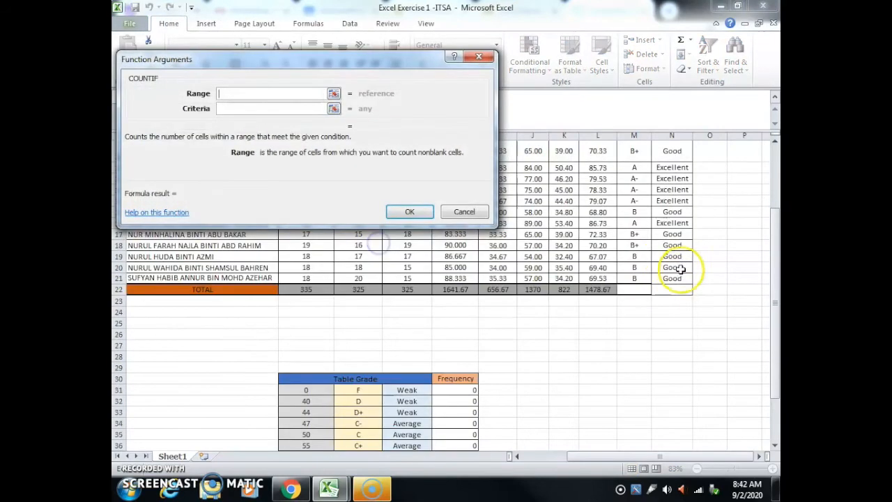
left_click_drag(637, 179, 633, 389)
left_click(252, 108)
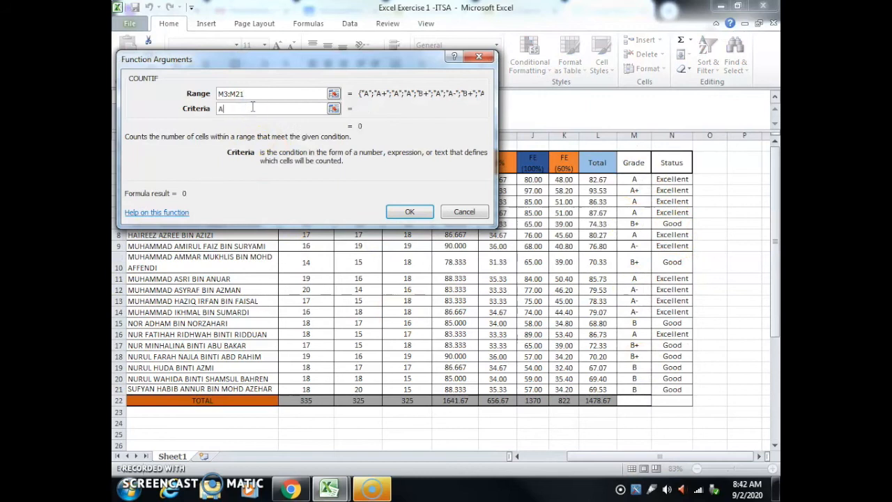
left_click(409, 211)
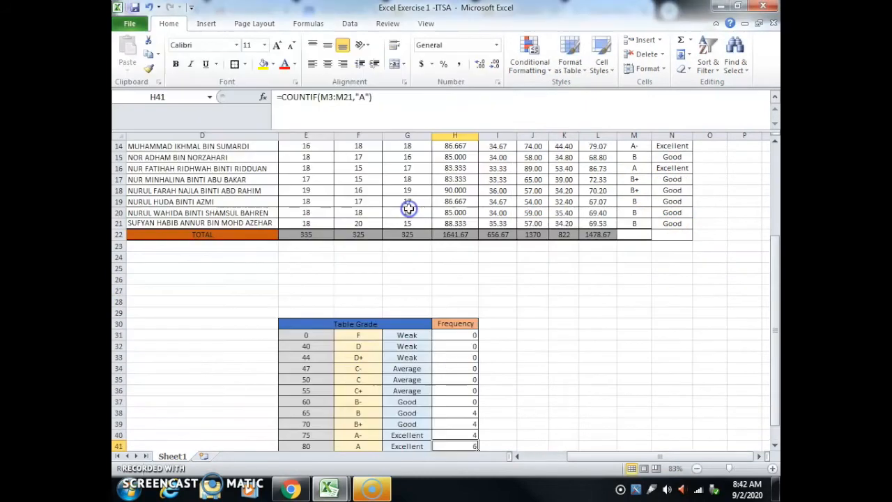
Step: Count the A+ grades in Frequency cell H42 using COUNTIF with range M3:M21 and criteria "A+"
scroll(578, 361, "down", 1)
scroll(579, 360, "down", 1)
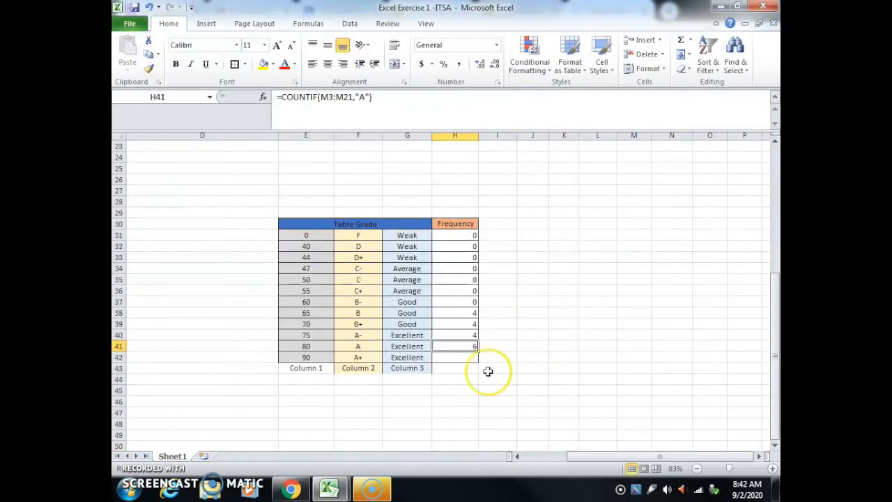
left_click(465, 356)
scroll(634, 318, "up", 3)
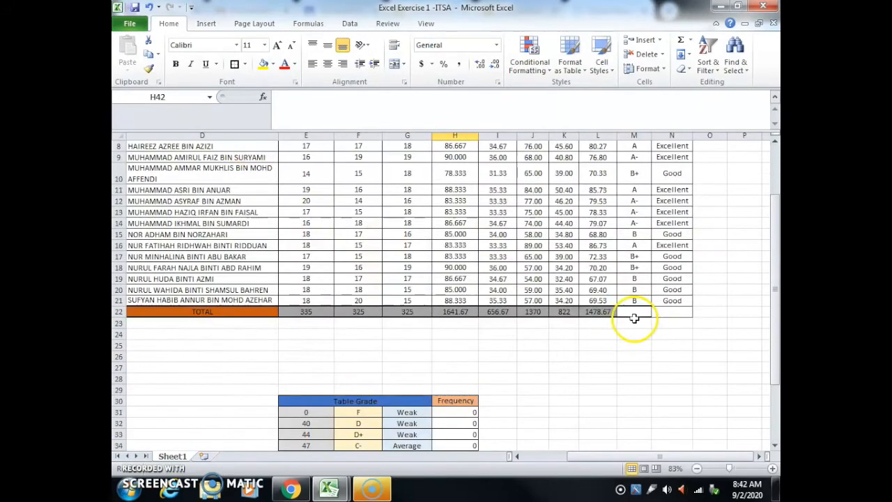
left_click(263, 96)
left_click(230, 115)
left_click(359, 244)
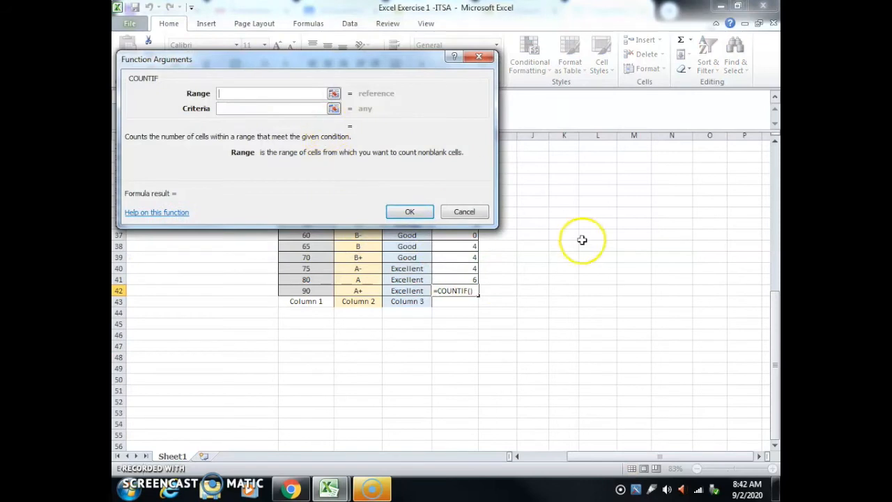
scroll(589, 286, "up", 10)
left_click(627, 181)
left_click_drag(627, 181, 631, 389)
left_click(223, 109)
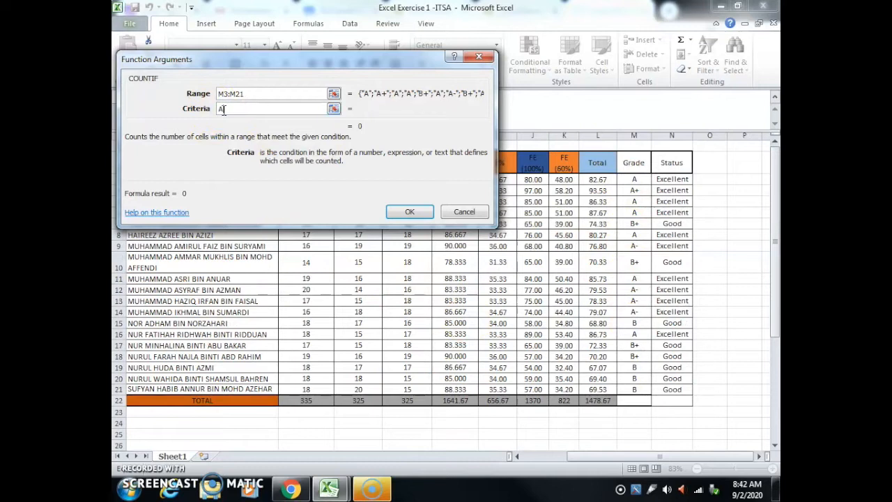
left_click(407, 212)
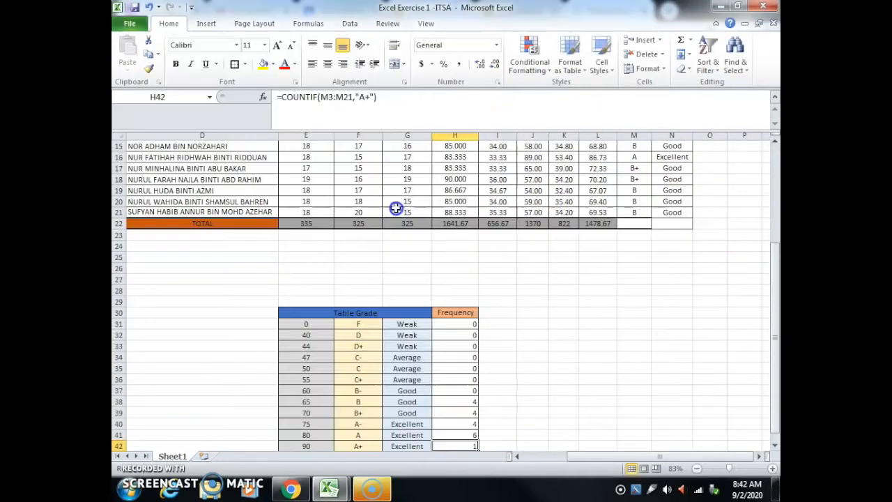
Step: Total the Frequency column in cell H43 using SUM over the range H31:H42
scroll(552, 370, "down", 4)
scroll(553, 373, "up", 7)
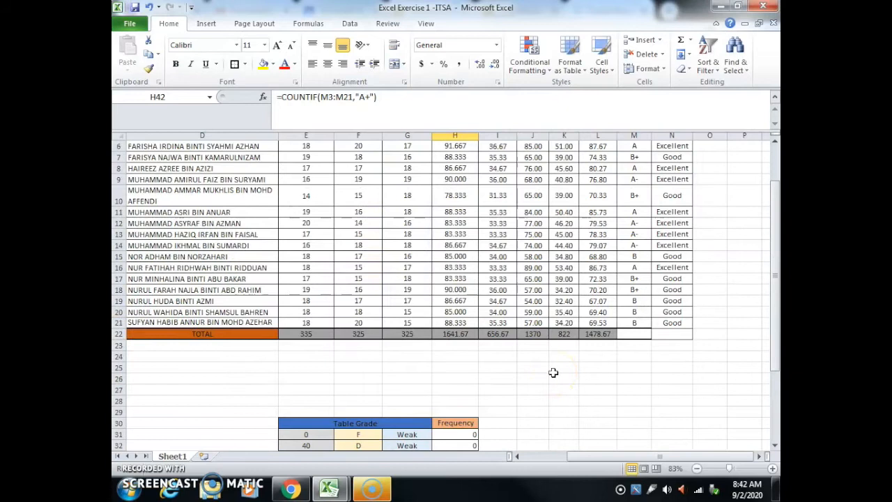
scroll(553, 373, "down", 4)
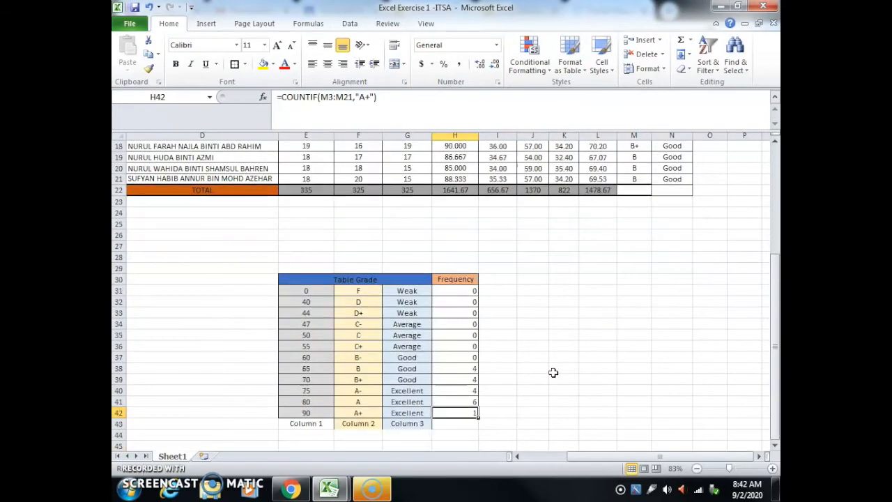
mouse_move(593, 457)
left_mouse_down()
mouse_move(555, 460)
mouse_move(587, 459)
left_mouse_up()
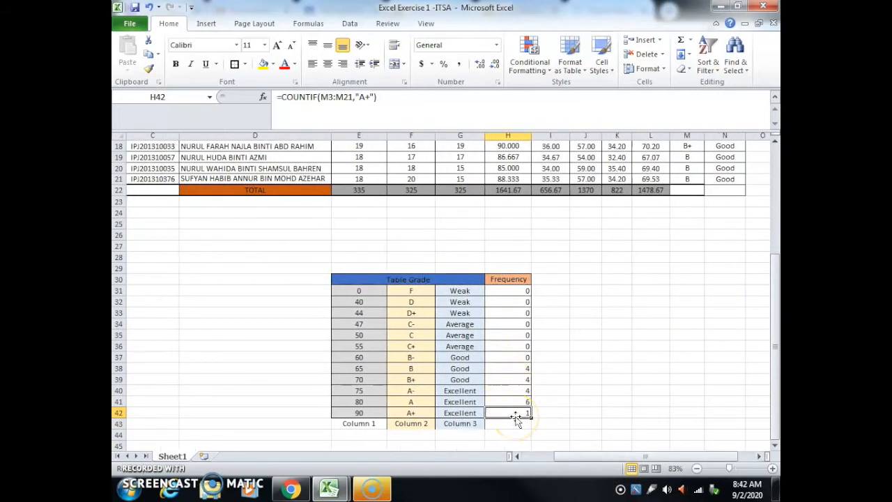
scroll(599, 393, "down", 2)
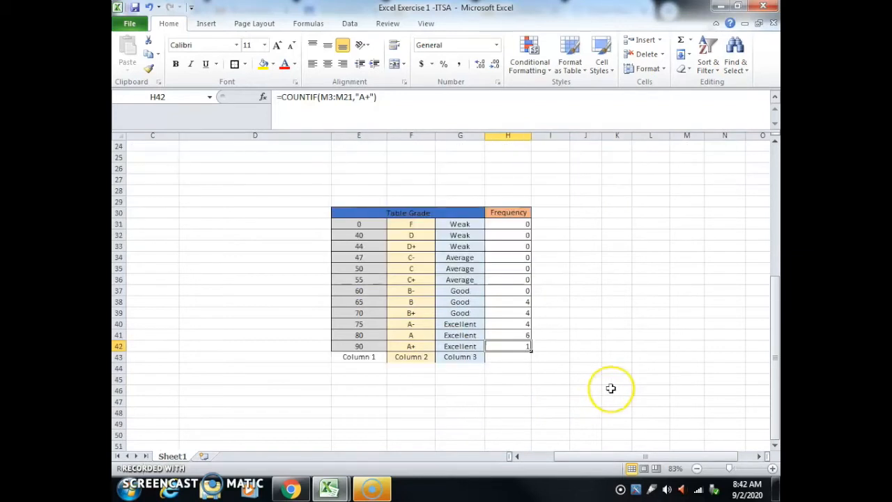
left_click(502, 360)
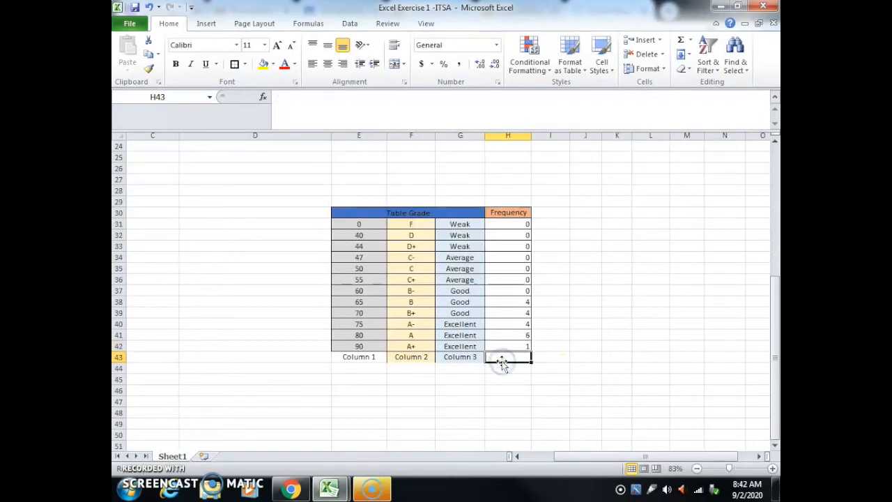
left_click(263, 97)
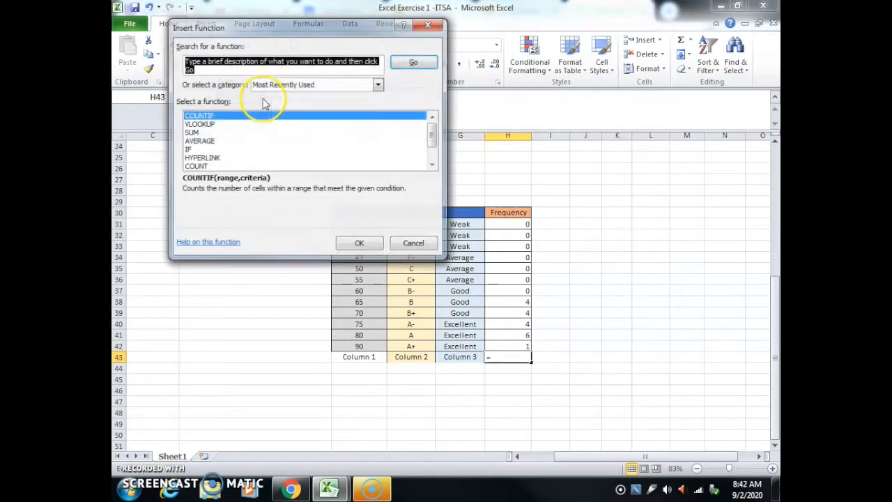
left_click(198, 132)
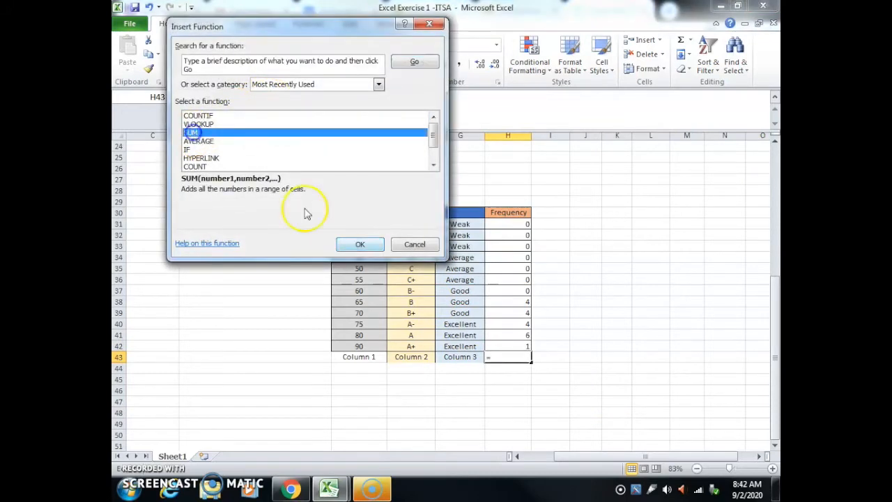
left_click(360, 244)
left_click_drag(517, 223, 514, 347)
left_click(418, 235)
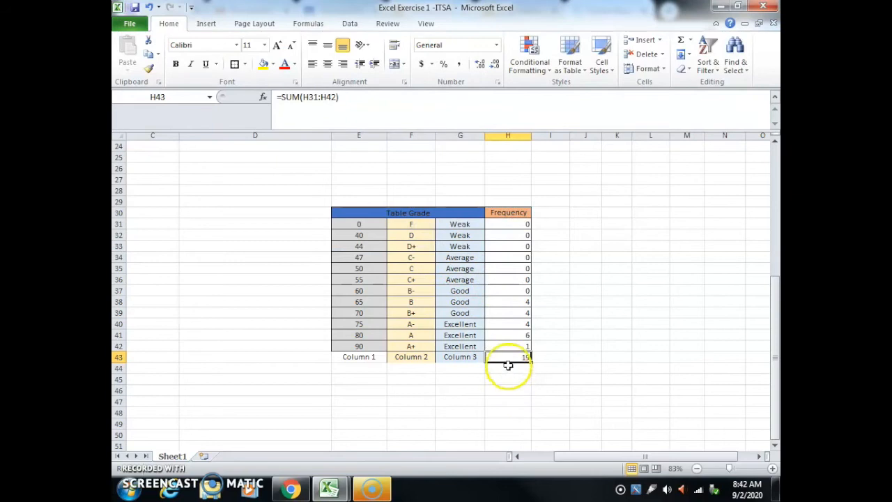
left_click(538, 368)
Step: Insert a 3-D Clustered Column chart from the grade table E30:H42 and move it to the left of the table
scroll(575, 320, "up", 1)
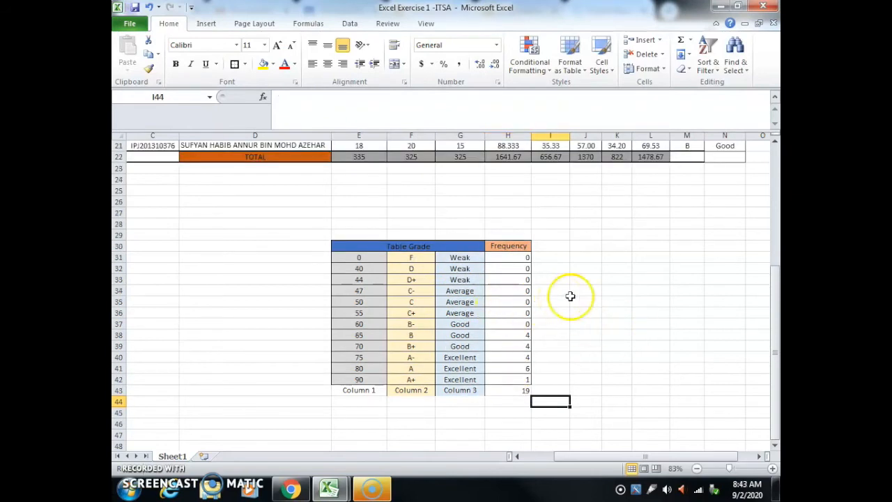
left_click_drag(592, 457, 547, 456)
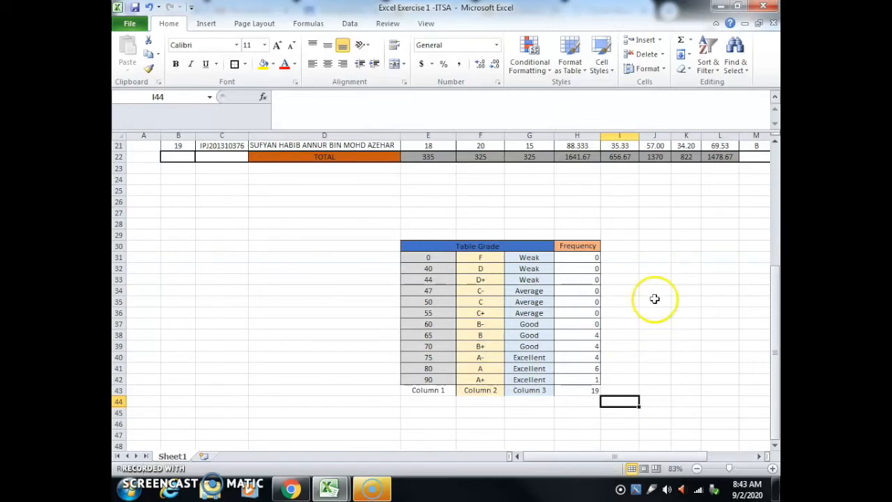
left_click_drag(413, 245, 592, 379)
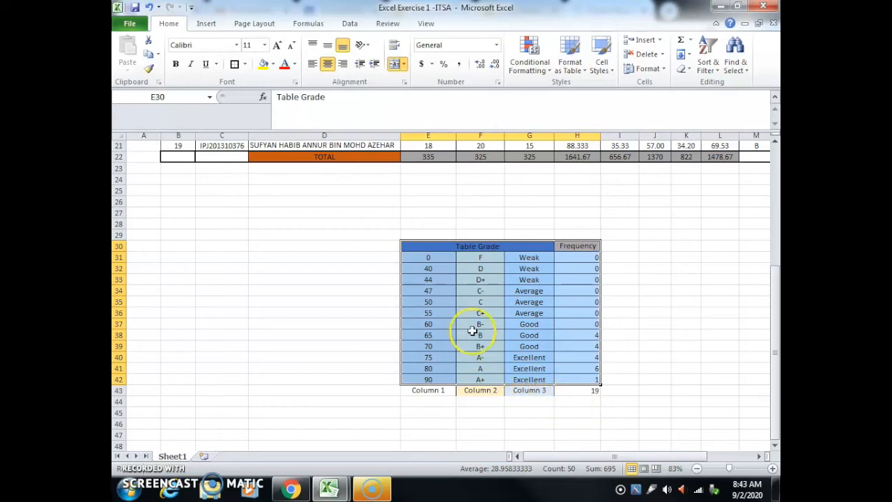
left_click(207, 25)
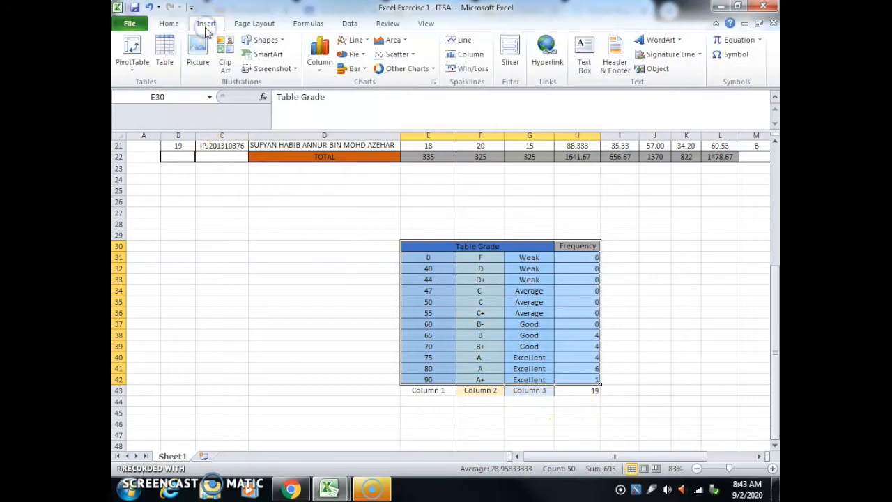
left_click(327, 73)
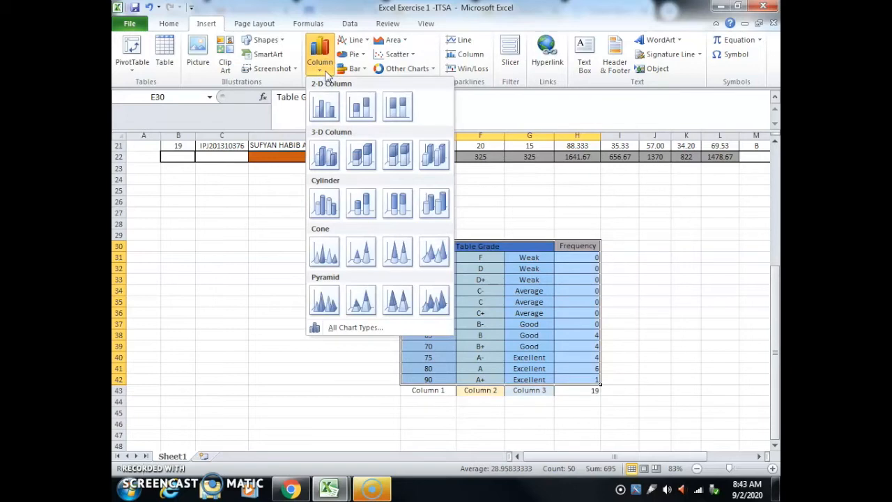
left_click(326, 156)
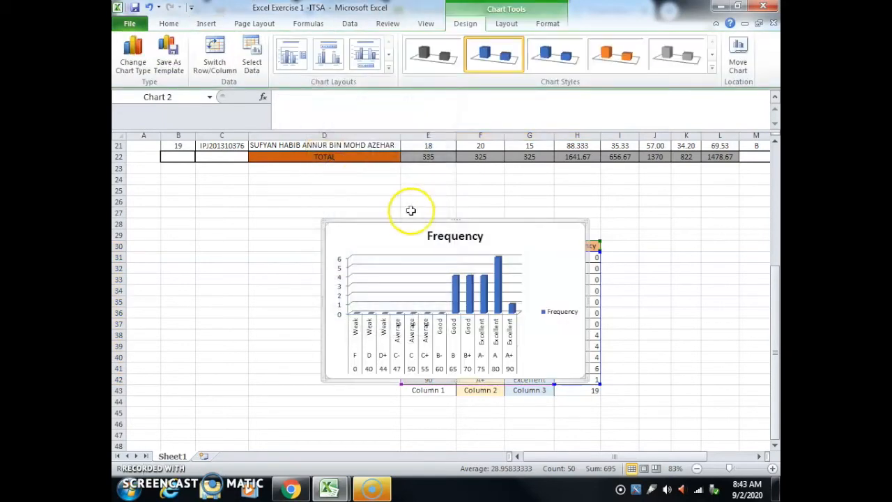
left_click_drag(402, 233, 220, 230)
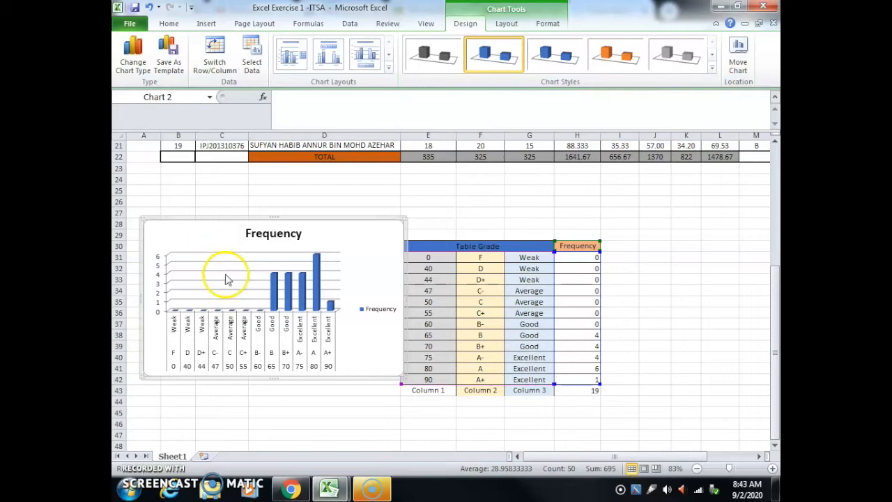
right_click(200, 239)
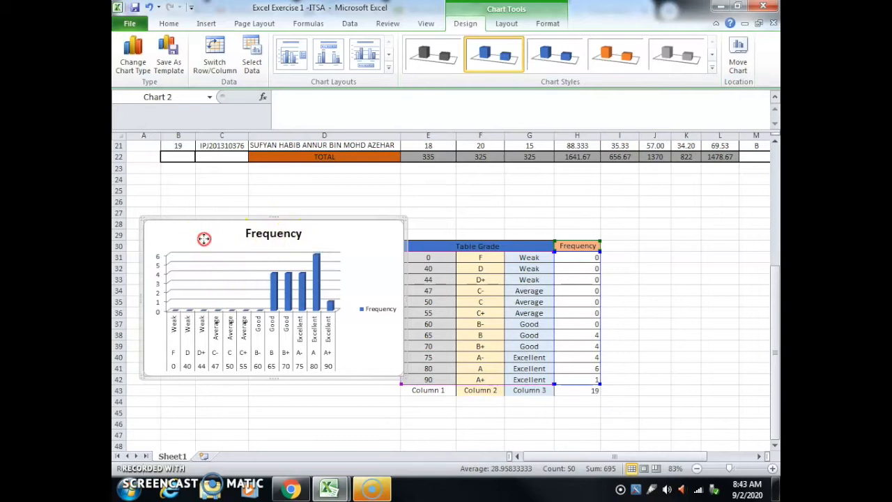
left_click(180, 249)
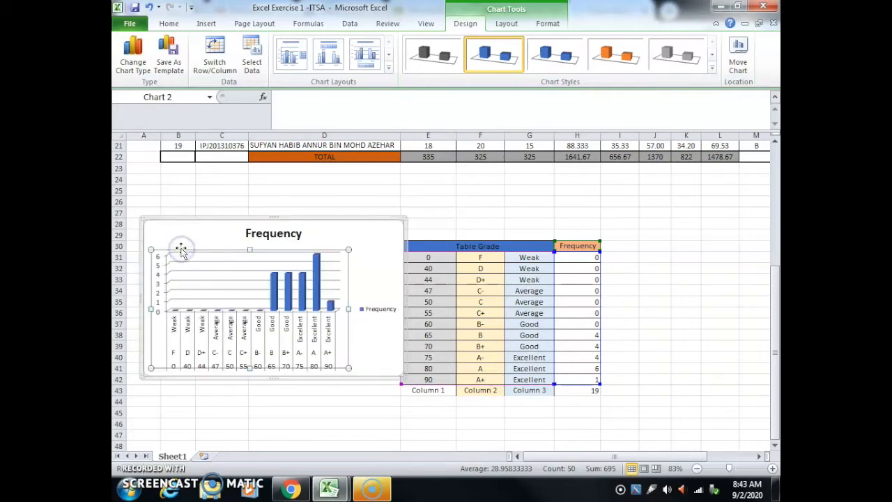
right_click(186, 241)
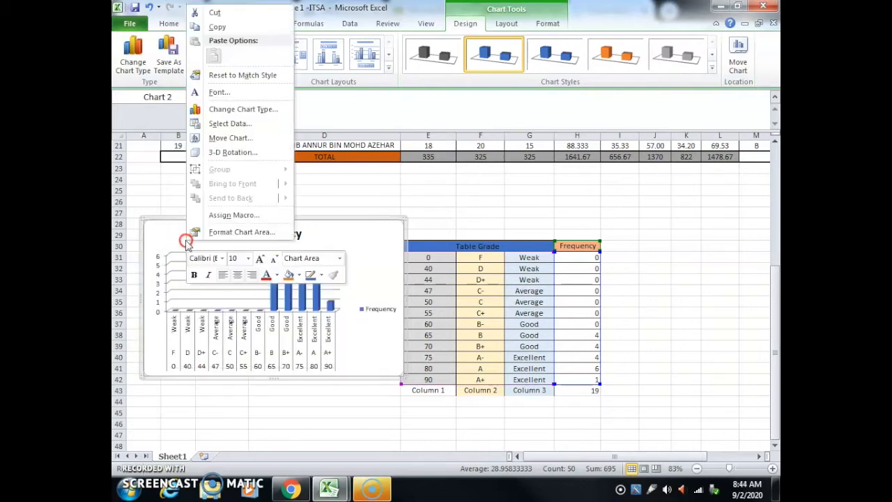
left_click(236, 112)
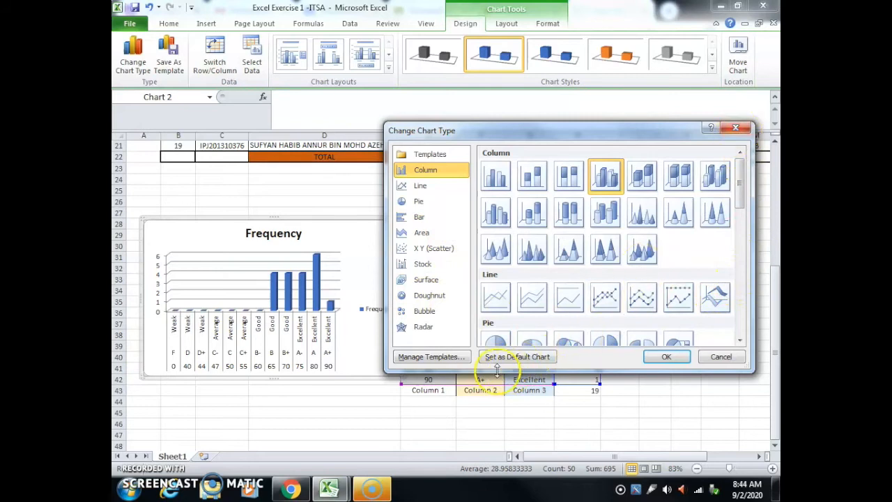
left_click(736, 128)
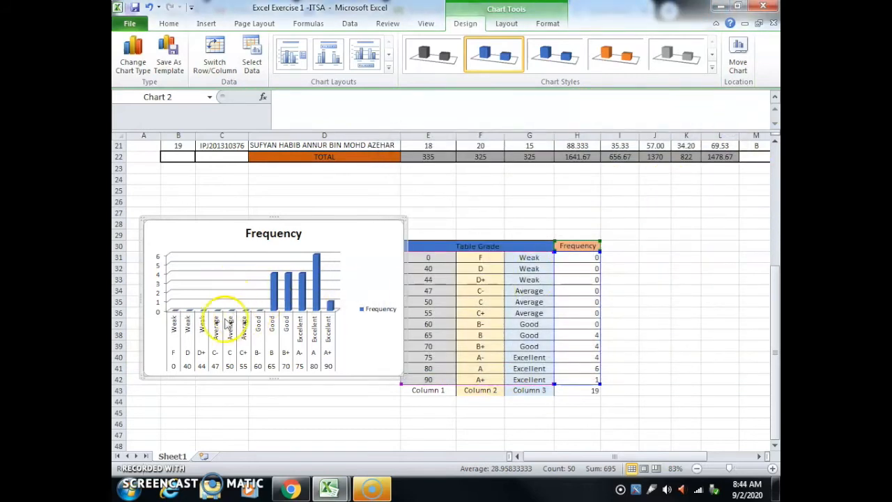
Step: Change the chart title to "Results of TTS2233 (ITSA)"
left_click(270, 234)
left_click(303, 234)
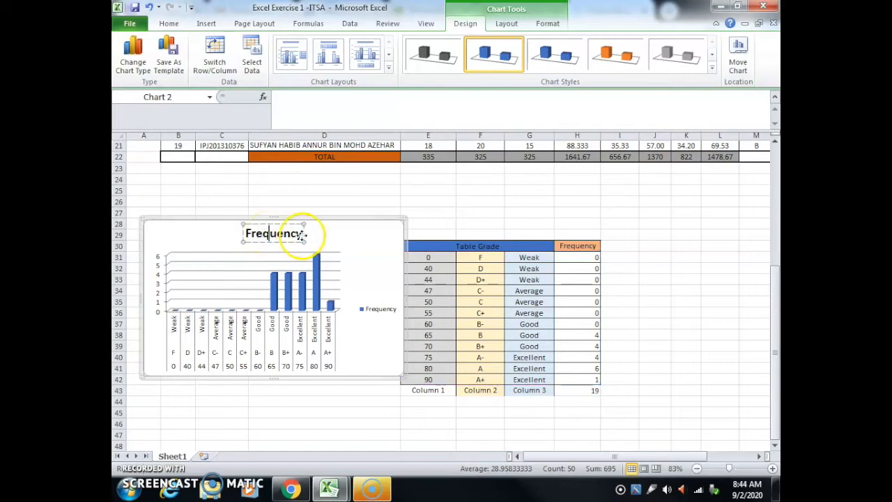
double_click(301, 234)
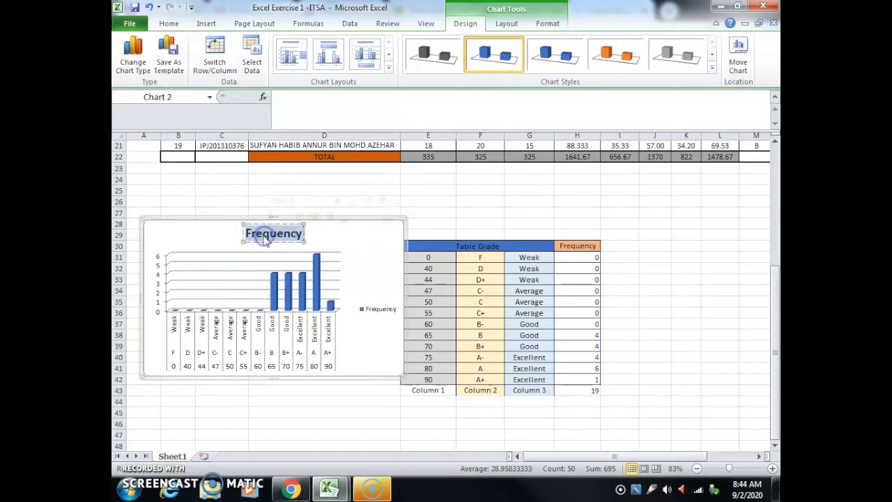
type("Re")
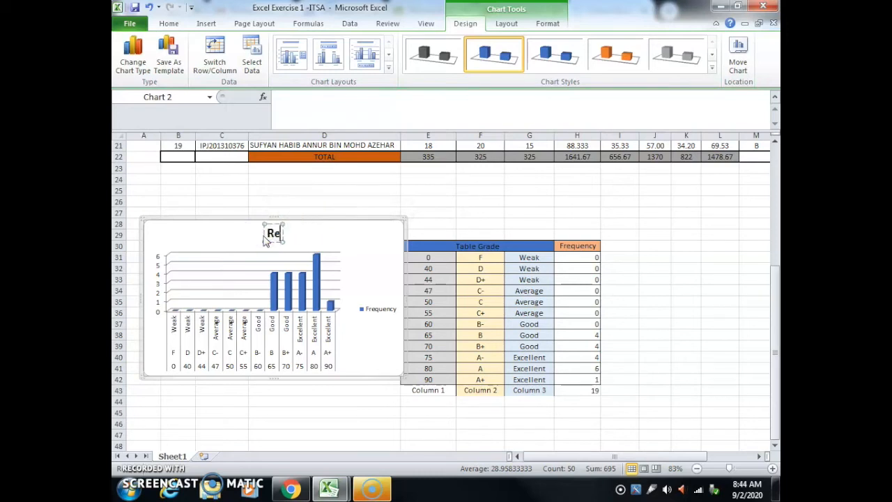
type("sults")
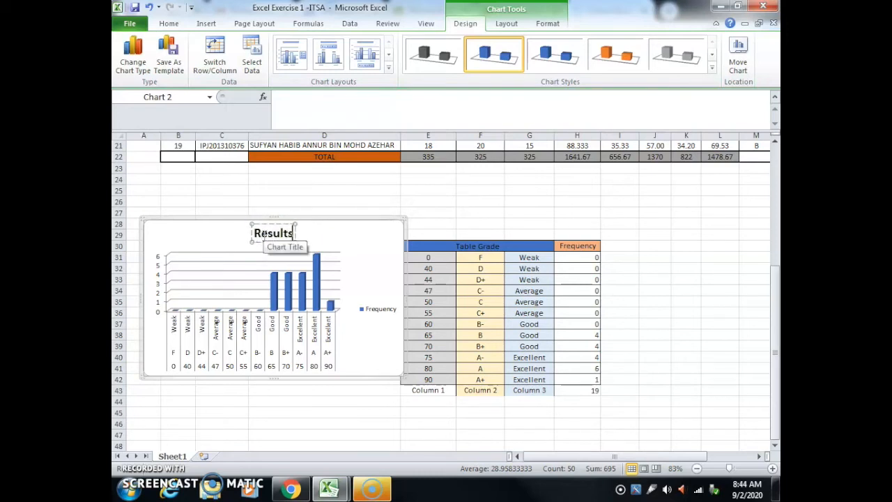
type(" of TTS22")
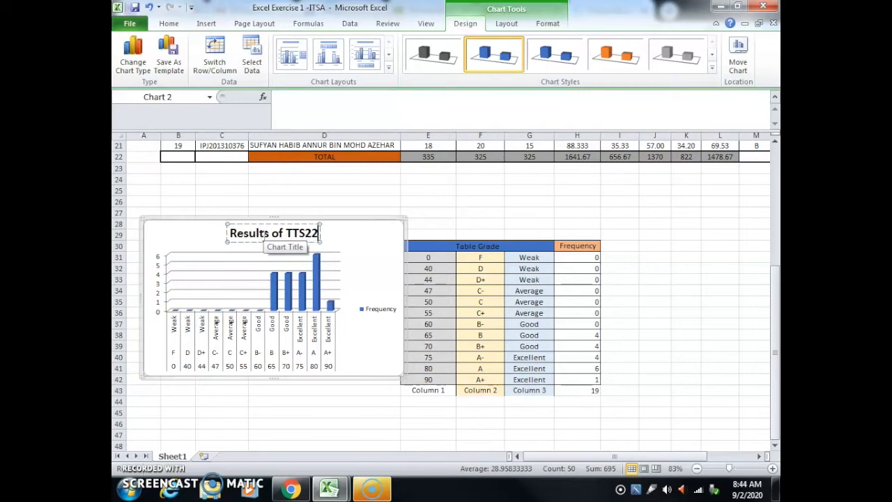
type("33 (")
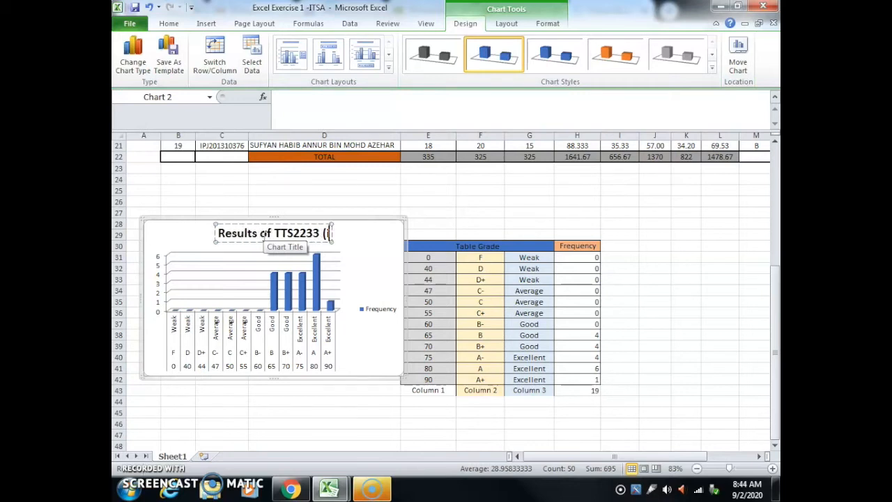
type("ITSA)")
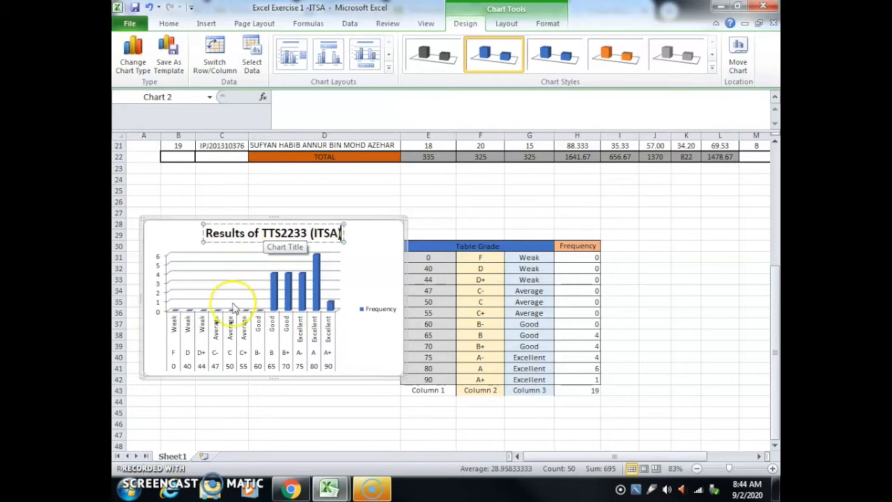
left_click(364, 324)
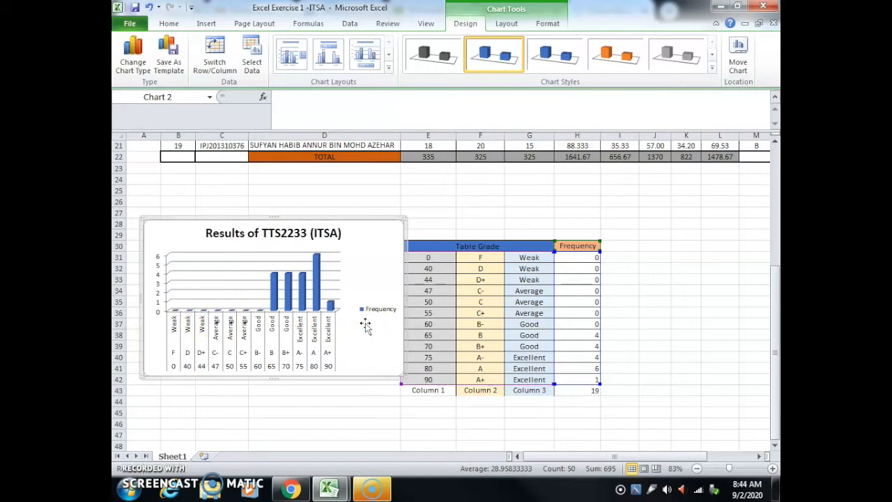
Step: Add data labels to the Frequency columns in the chart
left_click(277, 295)
right_click(277, 295)
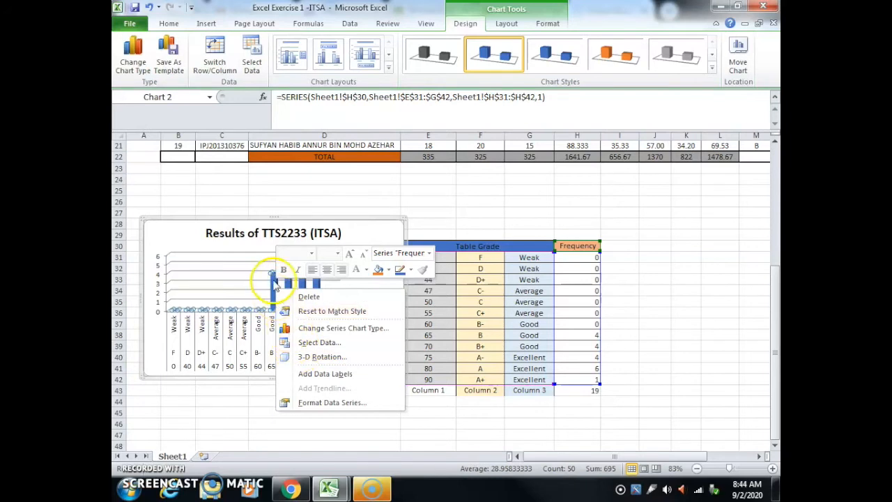
left_click(326, 374)
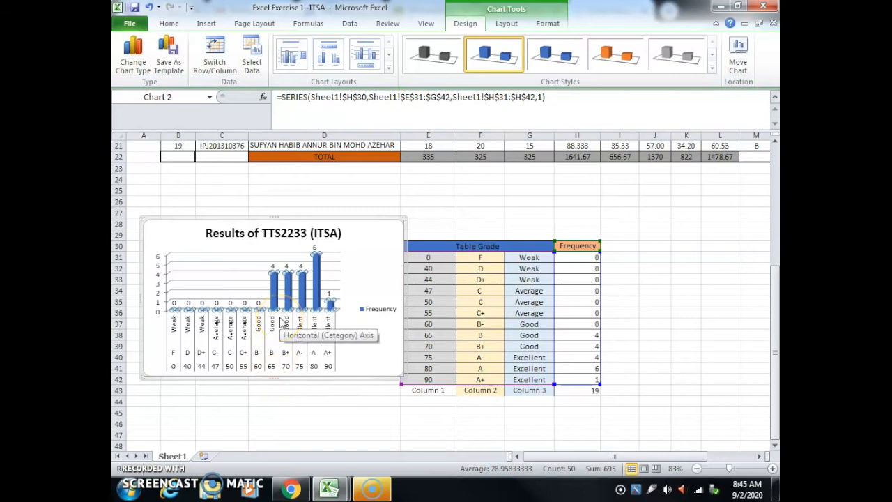
left_click(365, 356)
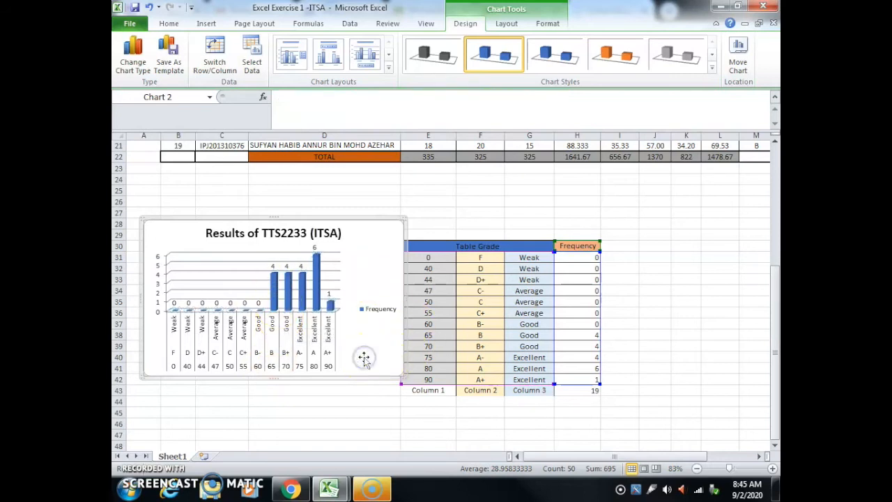
Step: Apply the green chart style from the white-background styles to the Frequency chart
left_click(277, 294)
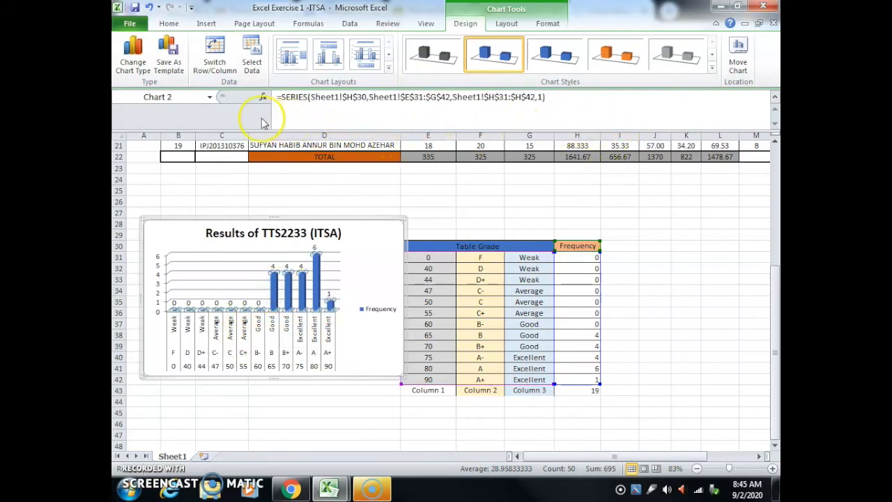
left_click(712, 68)
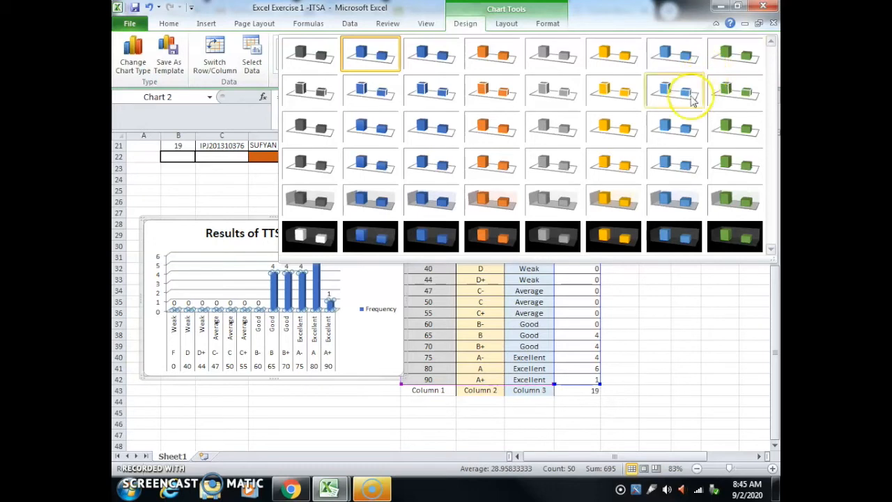
left_click(735, 127)
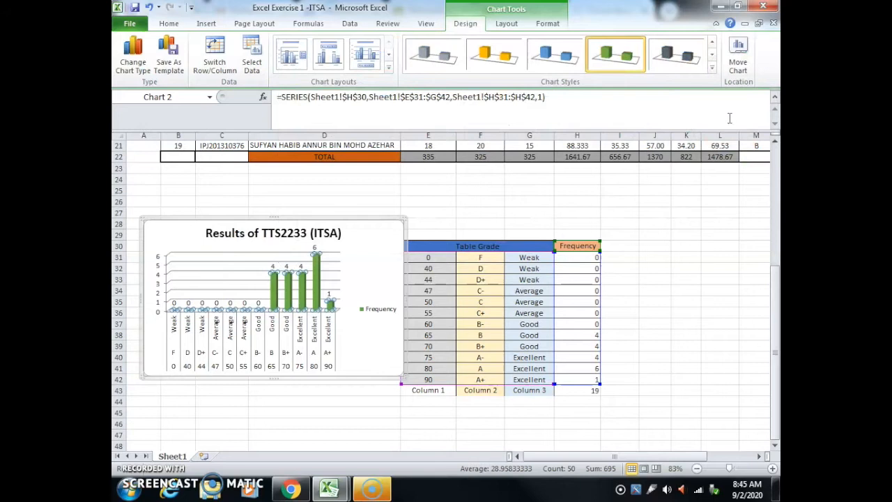
Step: Try a blue checkerboard pattern fill on the chart area
left_click(344, 345)
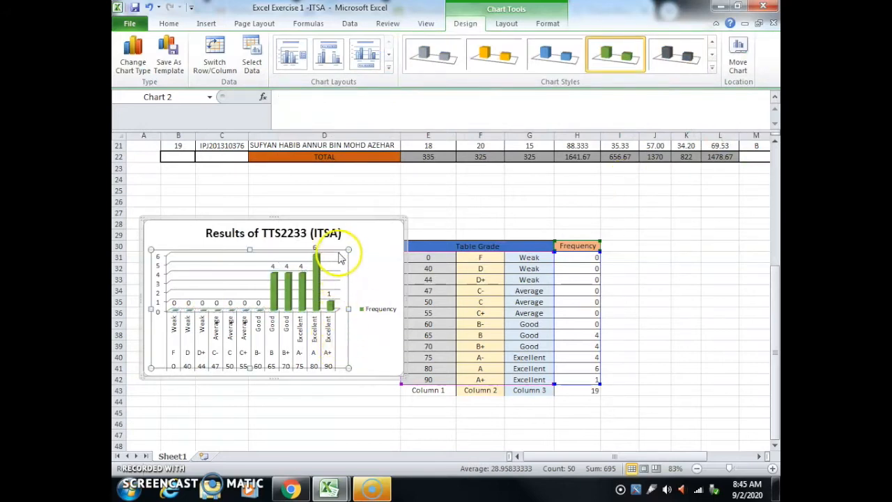
left_click(373, 238)
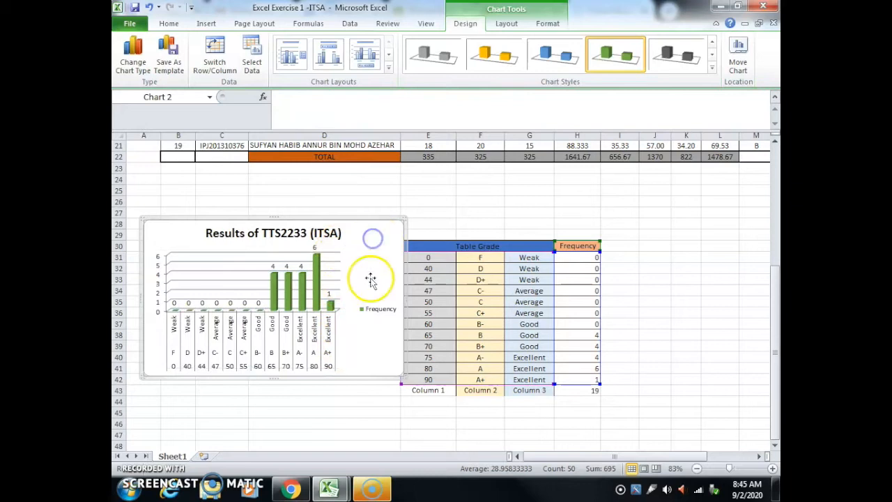
right_click(352, 262)
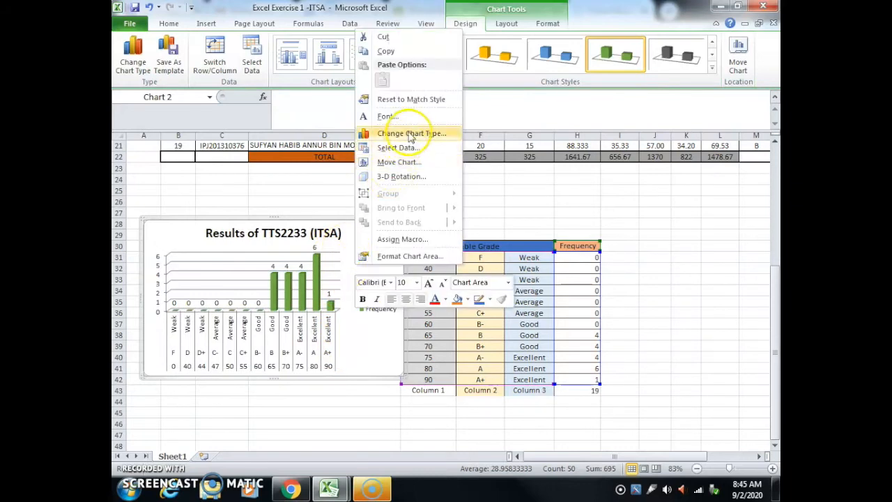
left_click(381, 256)
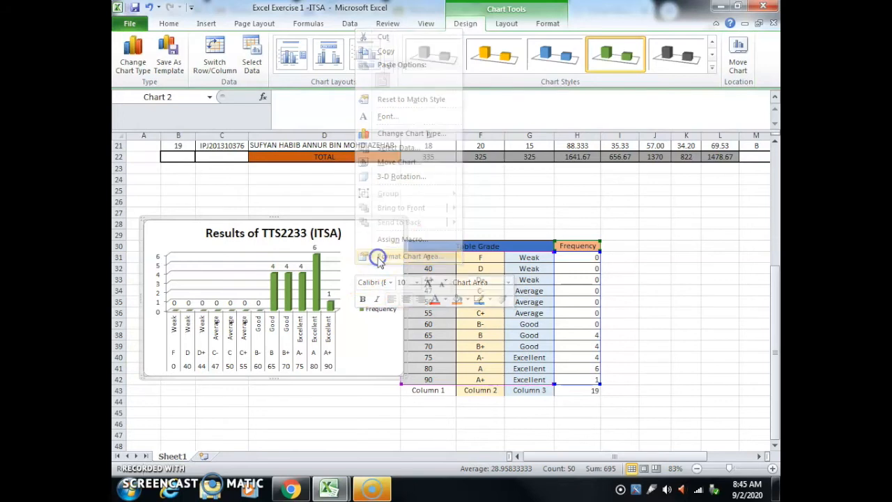
left_click_drag(465, 72, 618, 102)
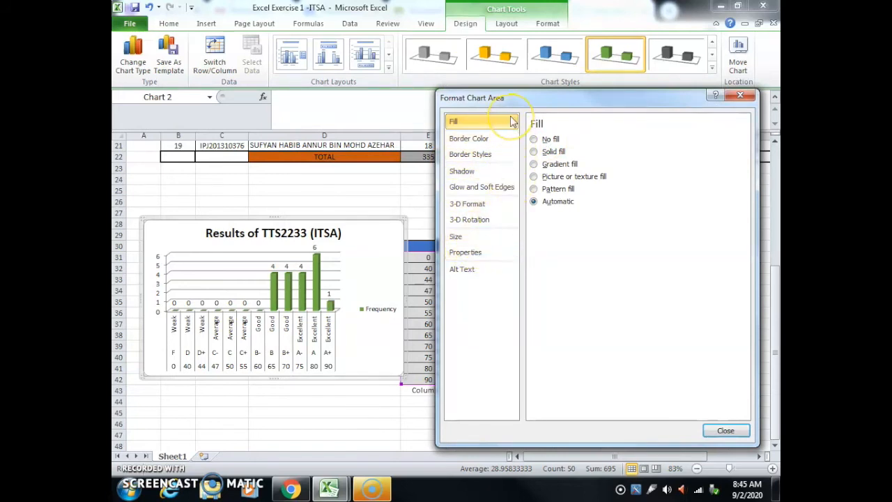
left_click(533, 188)
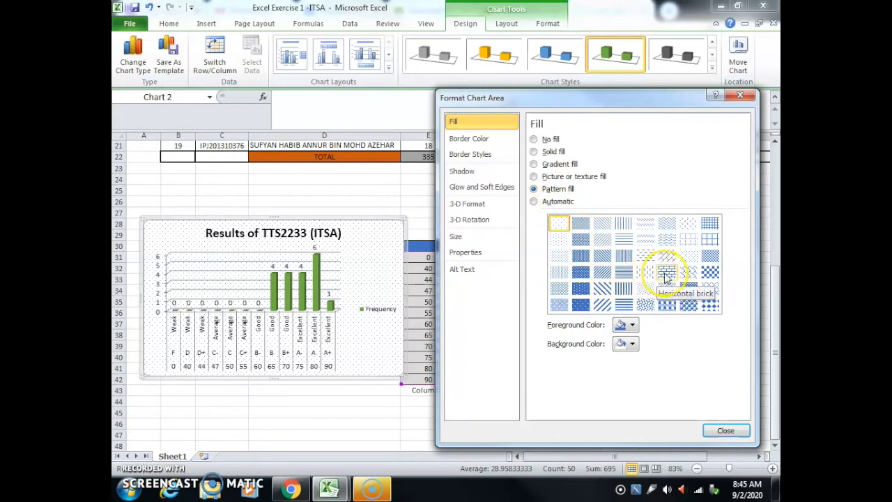
left_click(712, 275)
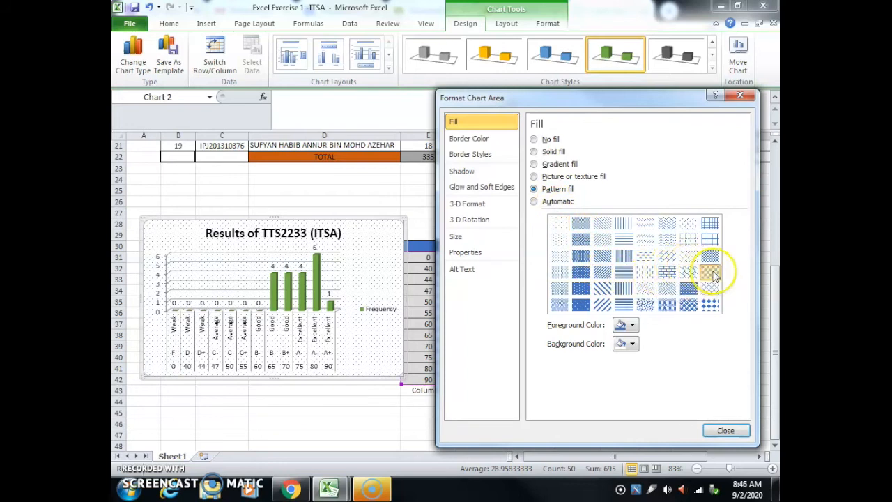
left_click(713, 275)
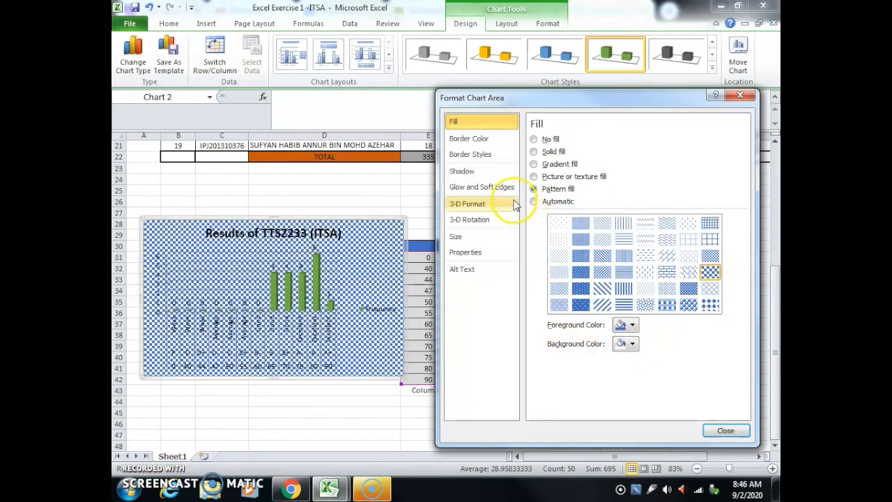
Step: Set the chart area's fill to No fill, look through its border and shadow settings, and close the formatting dialog
left_click(533, 139)
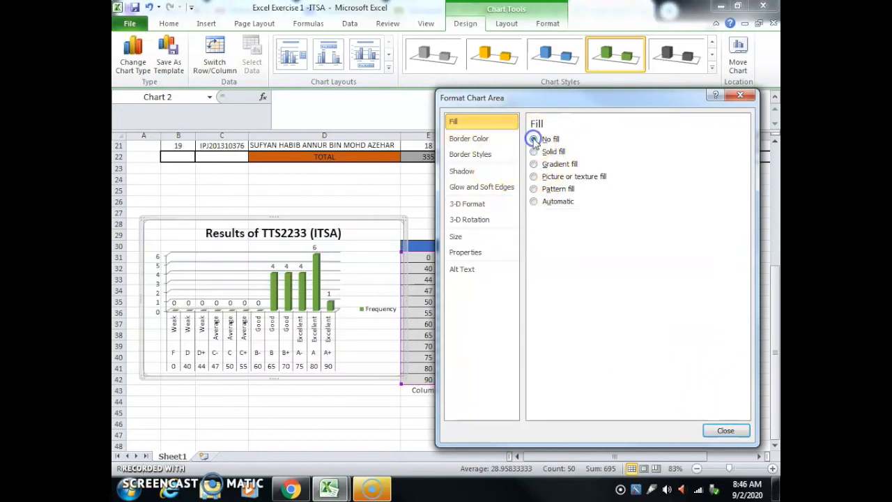
left_click(472, 143)
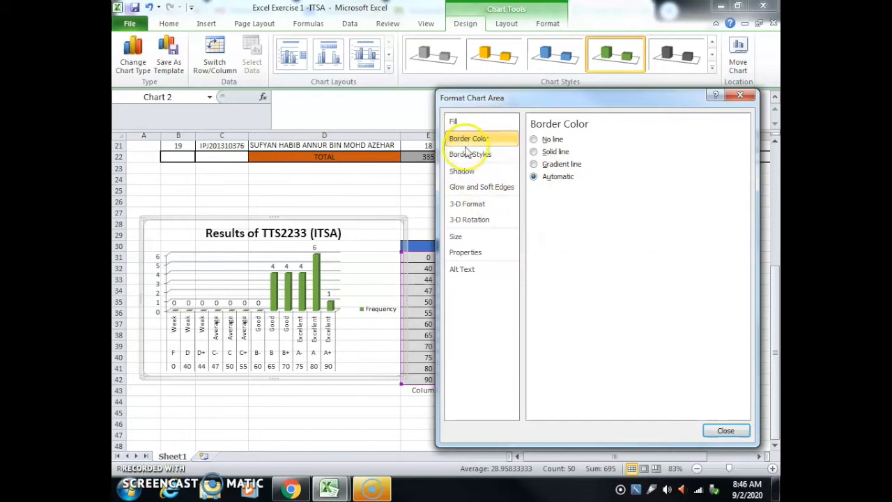
left_click(469, 154)
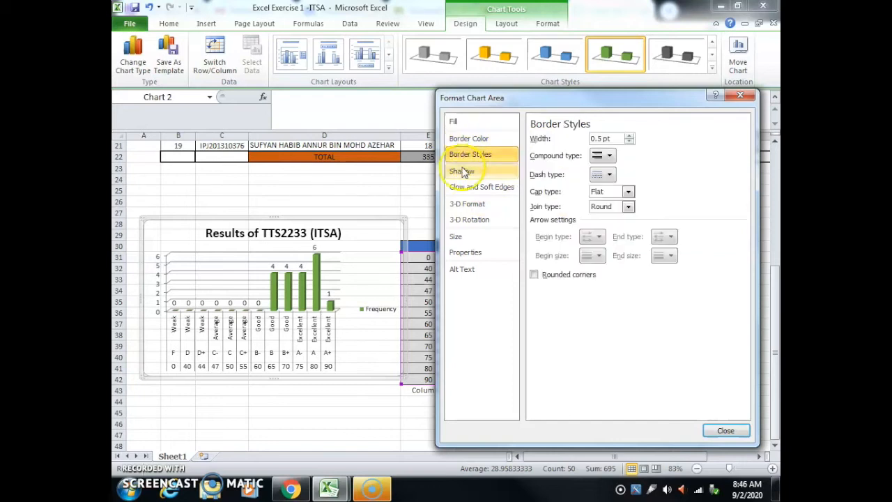
left_click(462, 172)
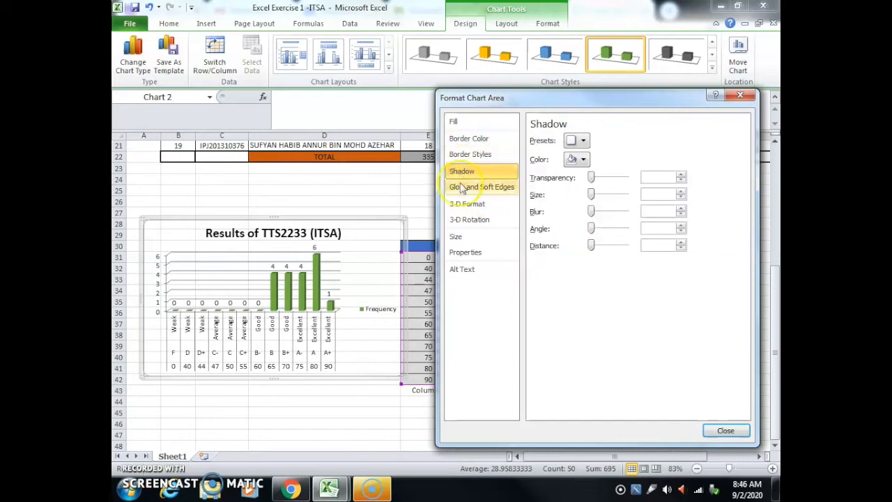
left_click(474, 225)
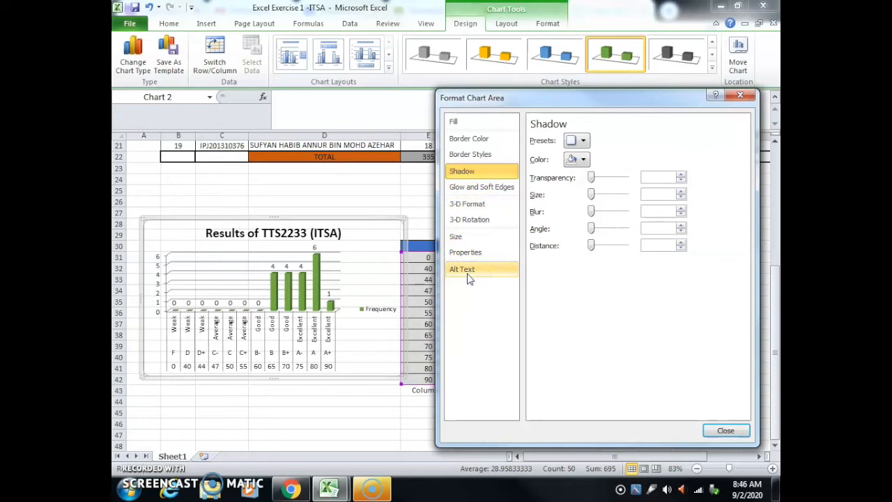
left_click(724, 430)
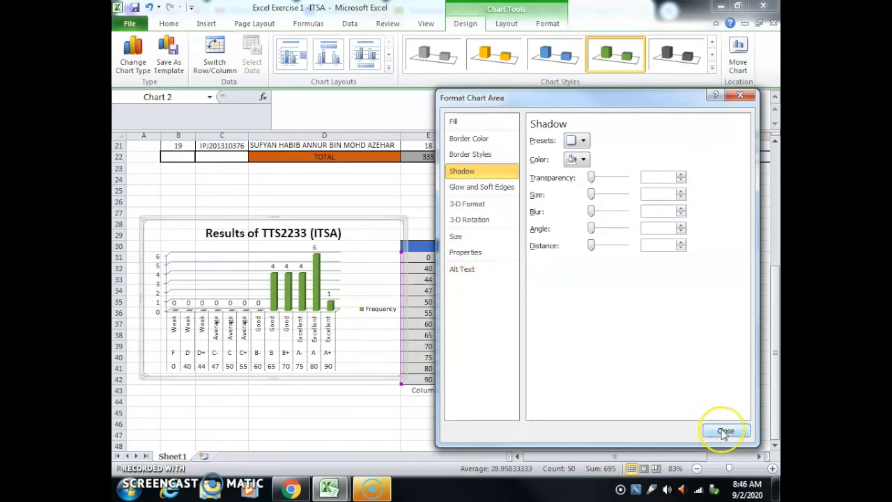
left_click(724, 430)
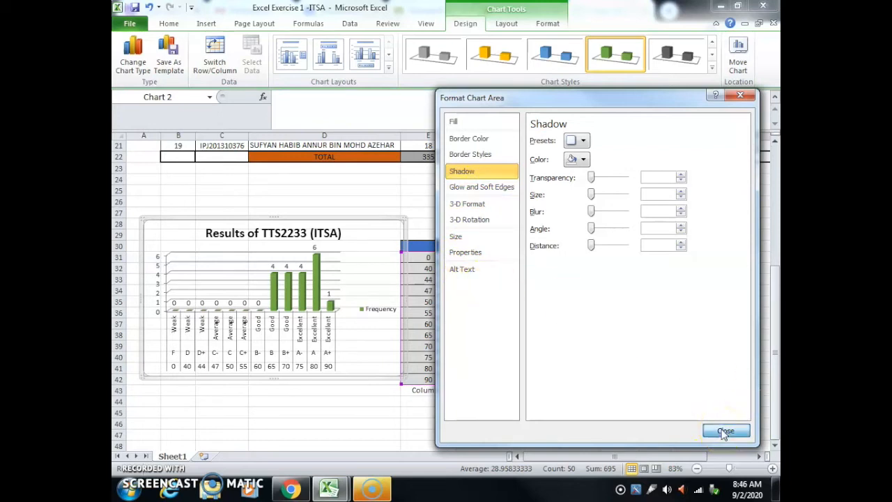
Step: Move the chart slightly down and away from the grade table so that the two do not overlap
left_click_drag(346, 230, 337, 244)
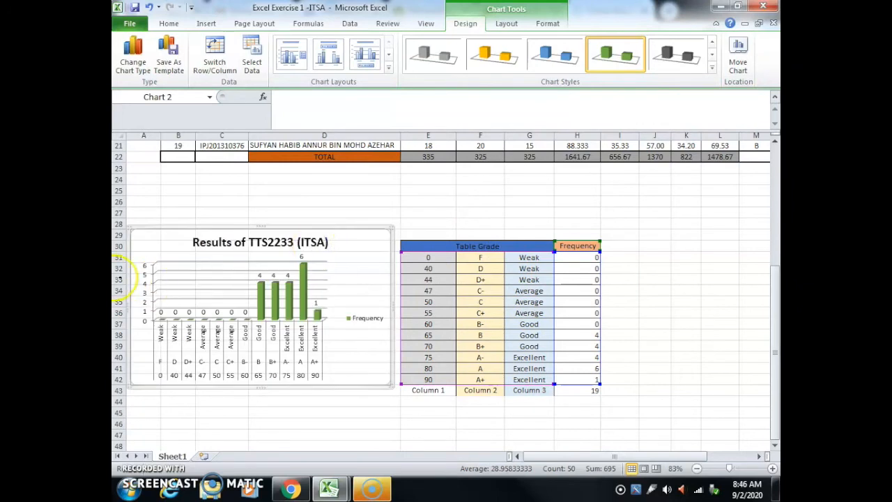
Step: Open the formatting settings of the chart's vertical value axis and examine the available number format categories
left_click(146, 299)
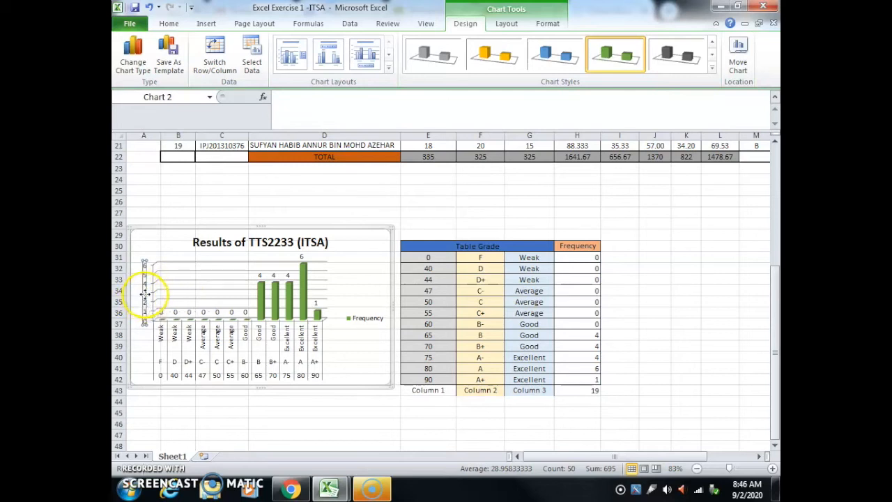
right_click(145, 300)
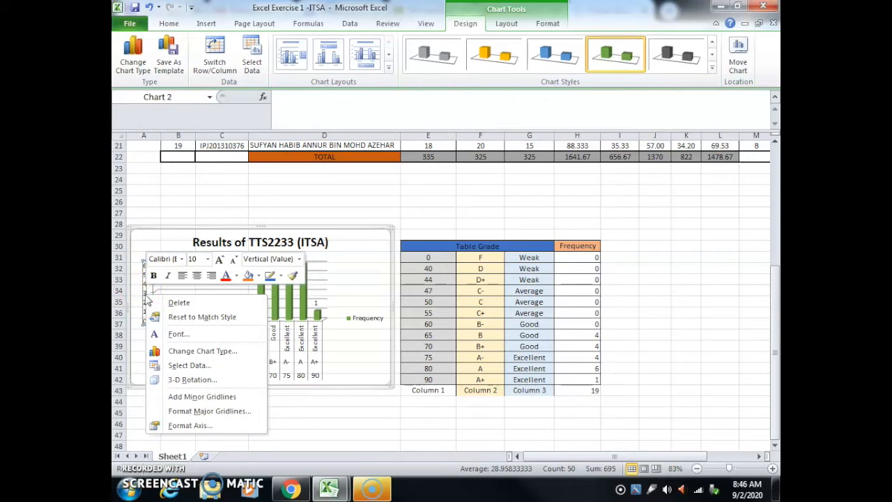
left_click(189, 426)
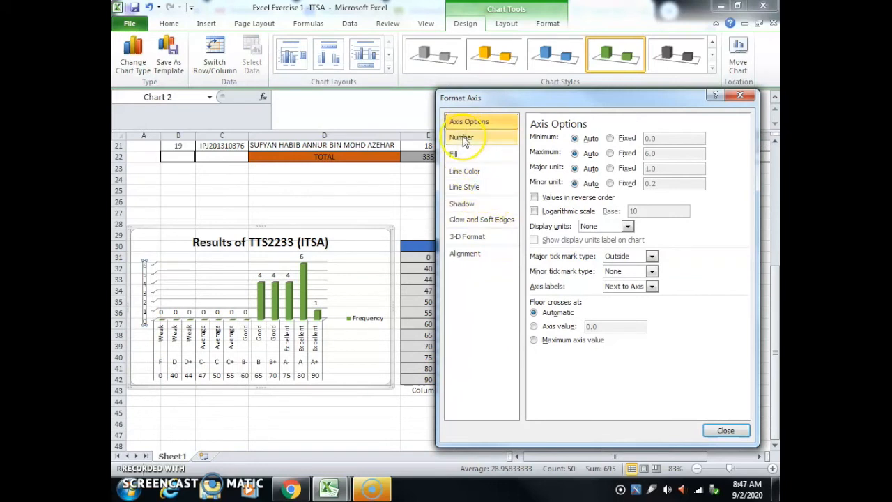
left_click(463, 138)
left_click(465, 143)
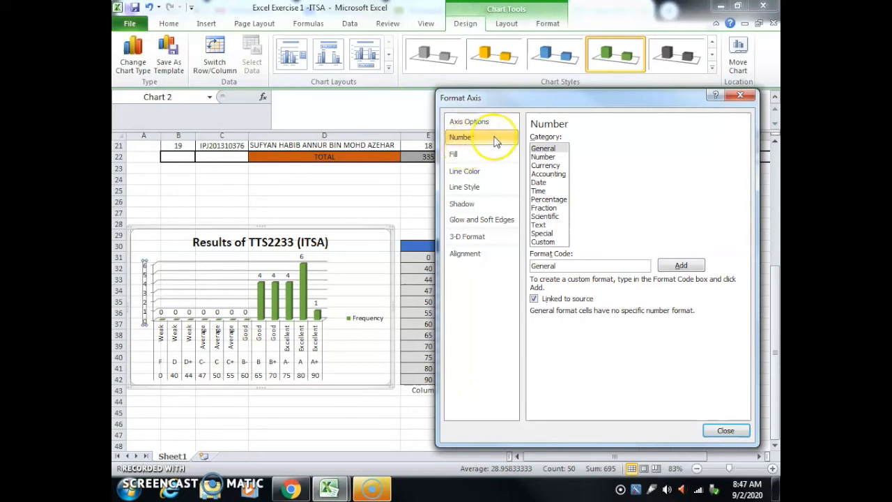
left_click(574, 143)
left_click(577, 155)
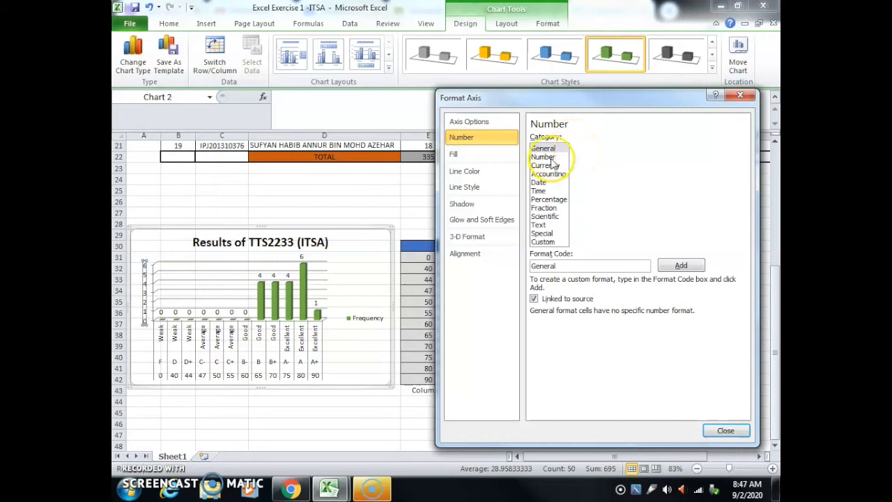
Step: Look through the vertical axis's fill, line, shadow, 3-D format and alignment settings, and close the formatting dialog
left_click(455, 173)
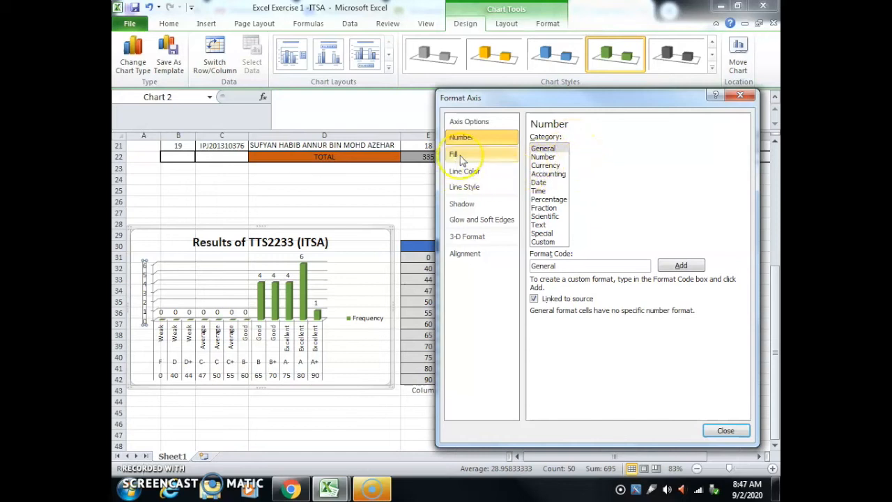
left_click(461, 159)
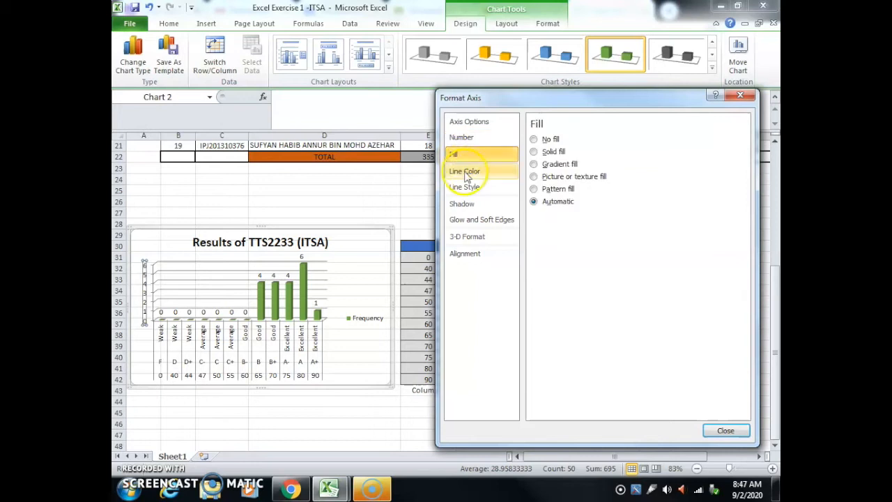
left_click(461, 172)
left_click(464, 187)
left_click(470, 205)
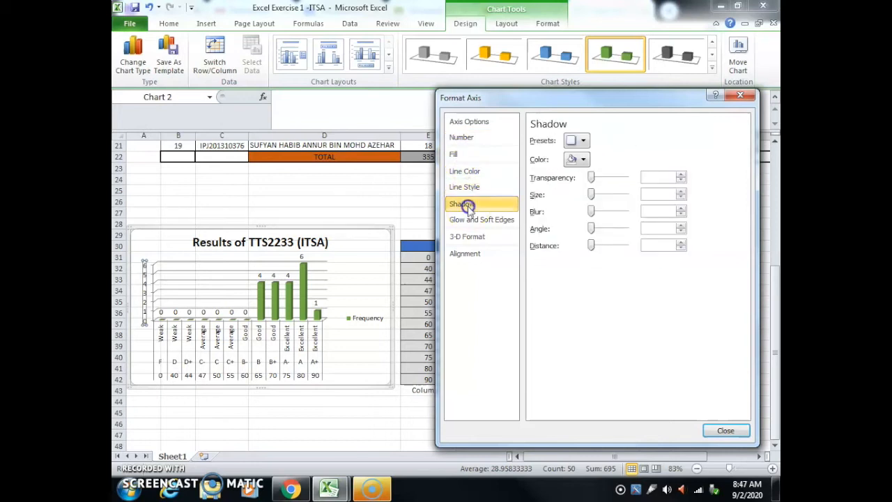
left_click(473, 236)
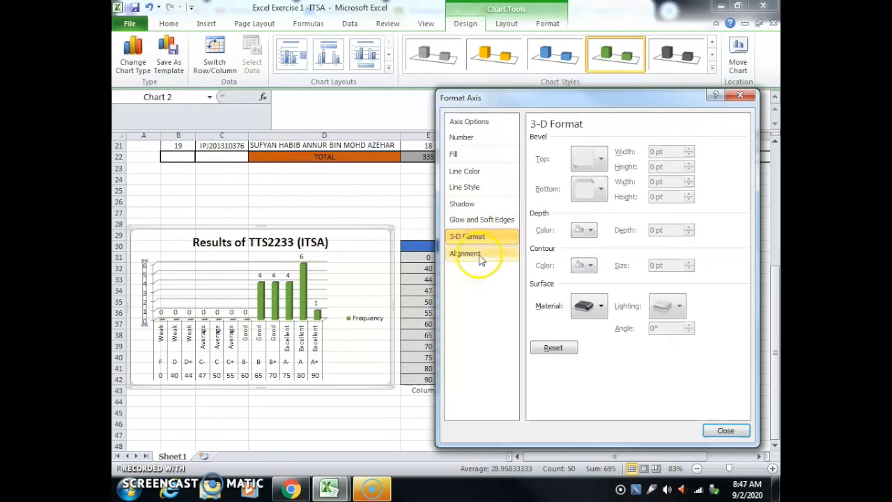
left_click(480, 256)
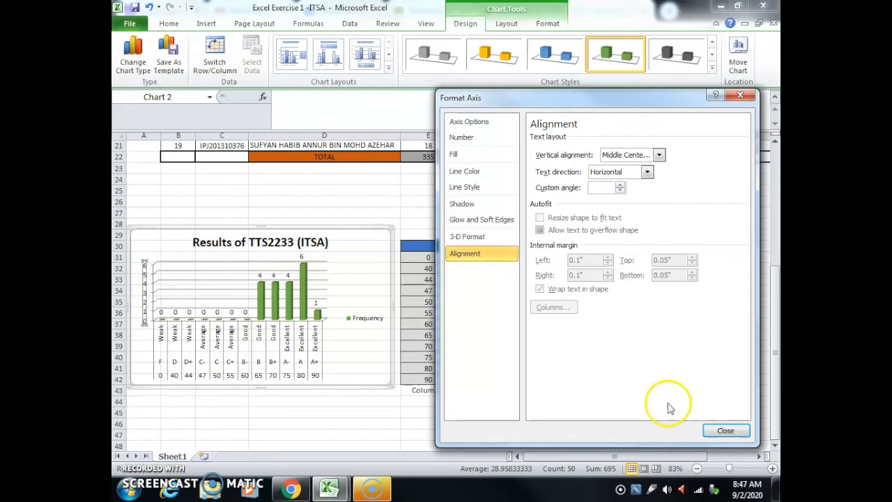
left_click(725, 430)
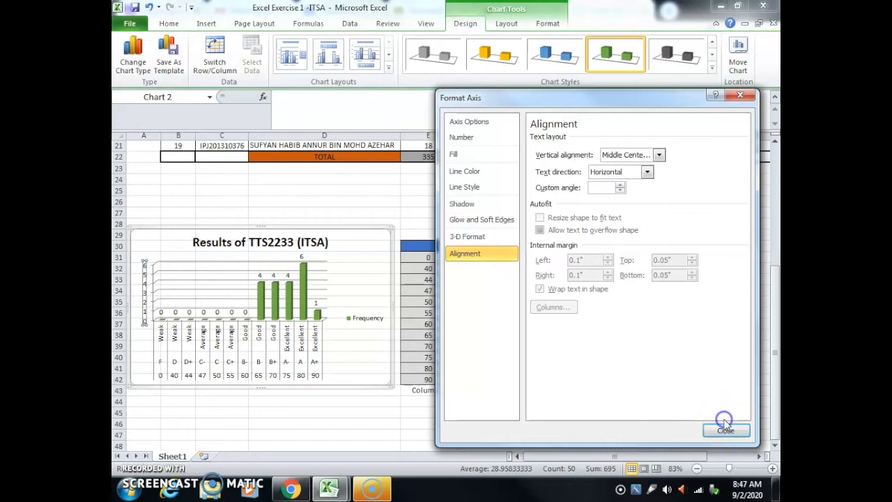
Step: Check the fill settings of the chart's plot area and close the formatting dialog without changing them
right_click(139, 289)
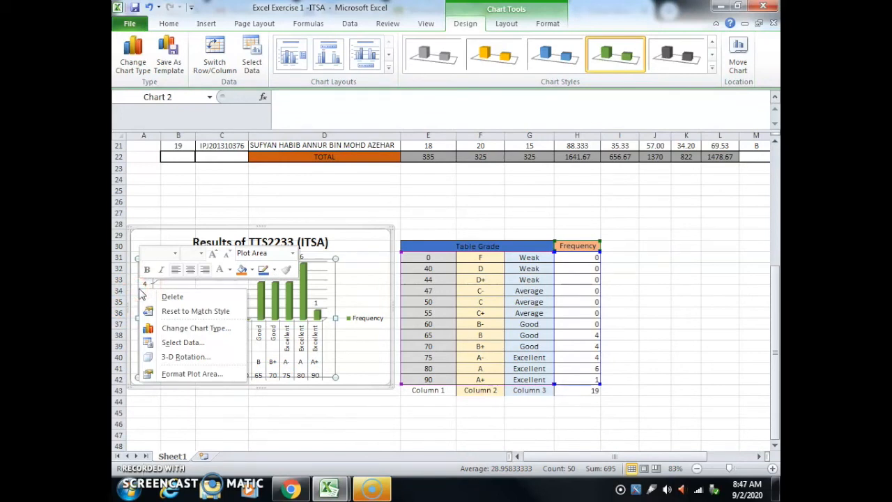
left_click(147, 348)
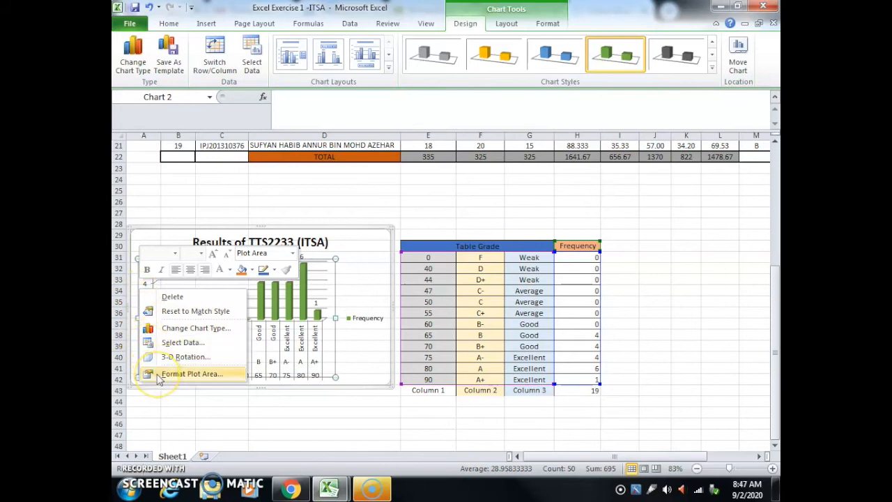
left_click(158, 376)
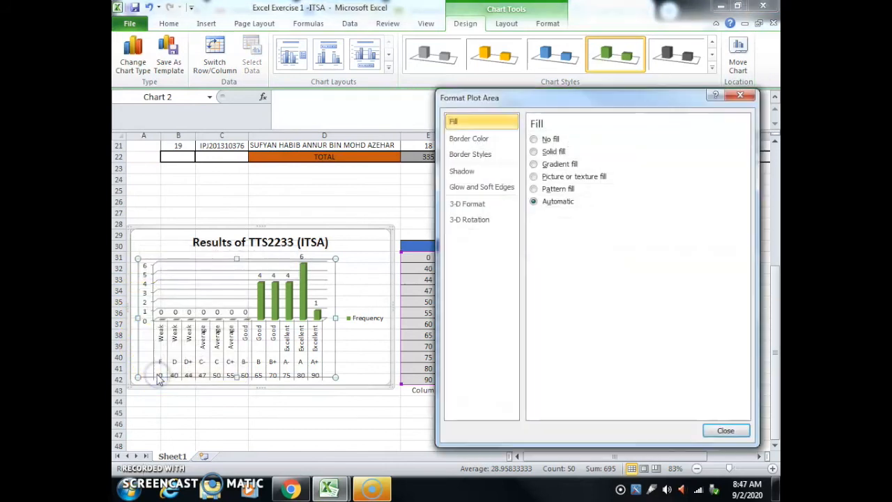
left_click(740, 95)
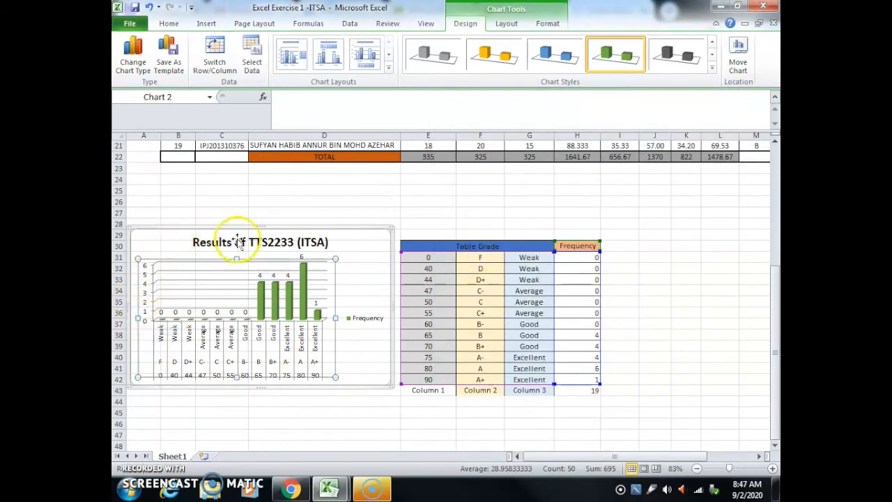
left_click(137, 293)
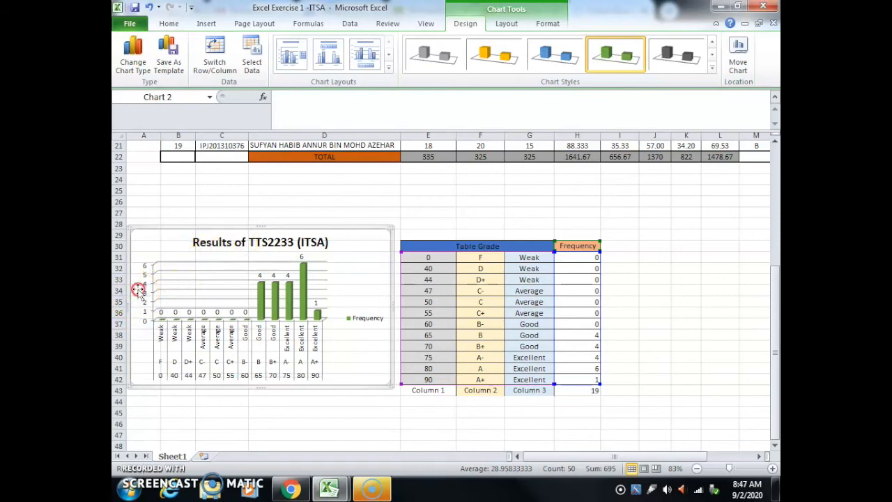
right_click(139, 291)
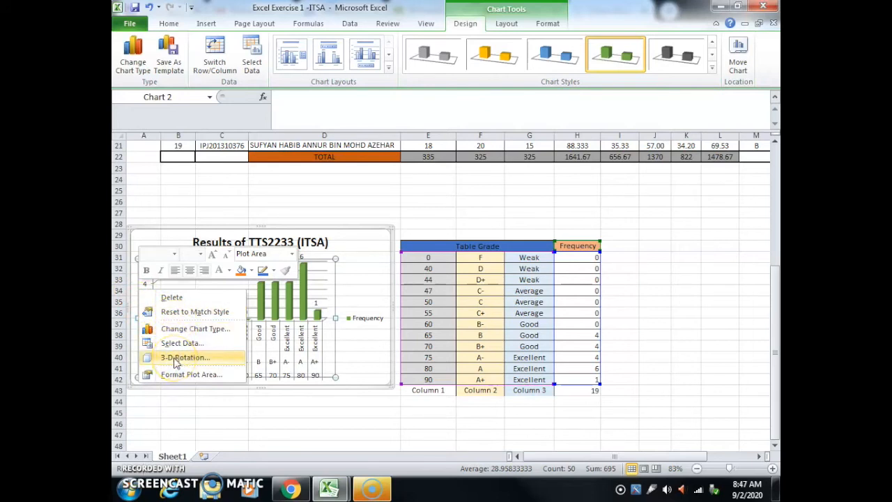
left_click(229, 426)
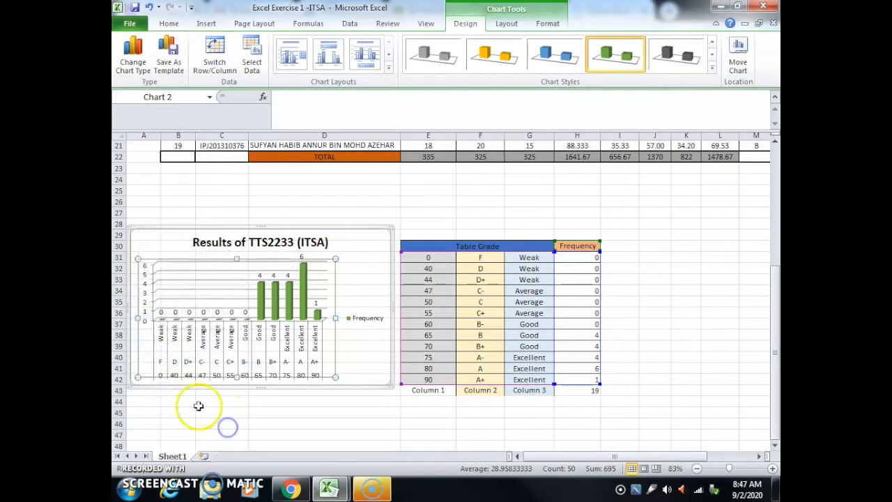
left_click(209, 229)
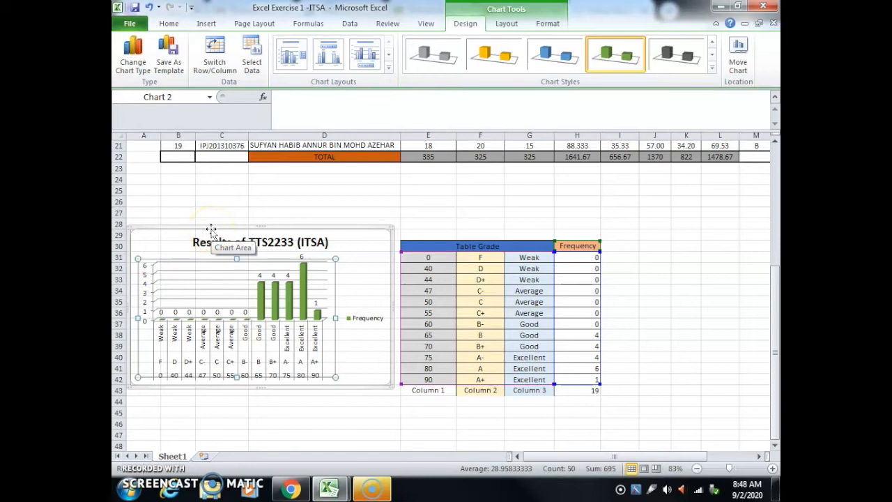
left_click(136, 309)
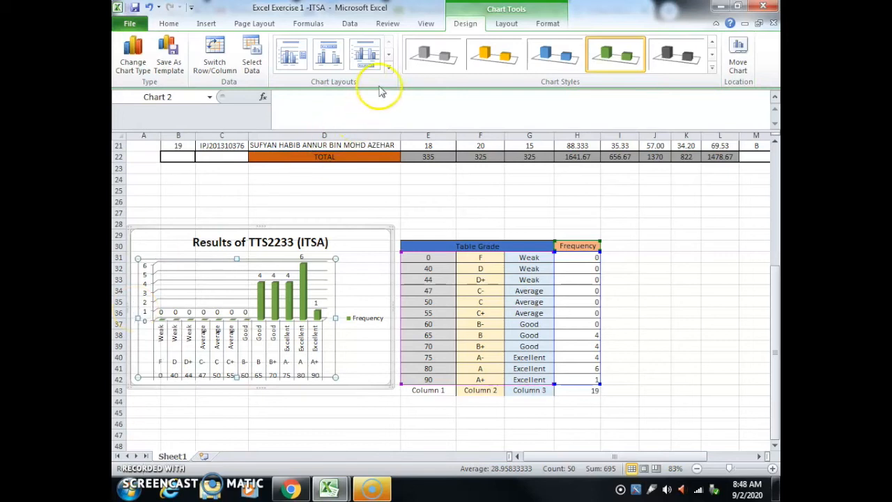
Step: Select the whole chart and try chart Layout 7, followed by Layout 4
left_click(155, 233)
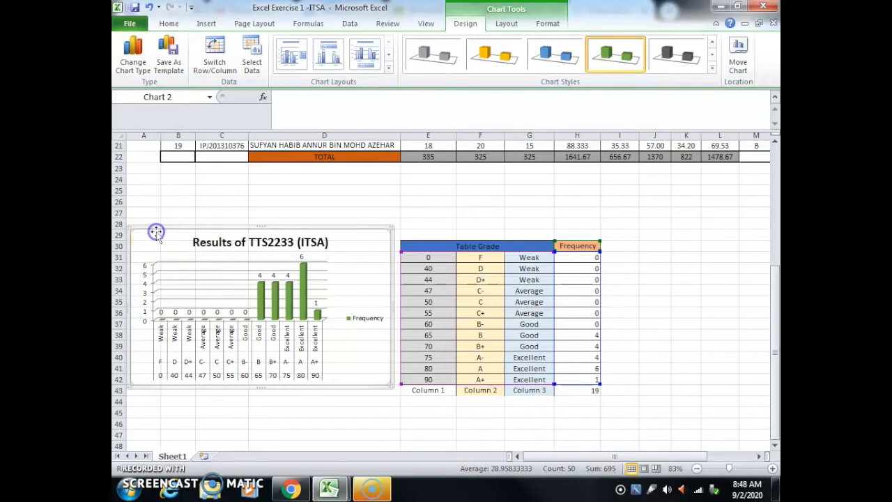
left_click(388, 66)
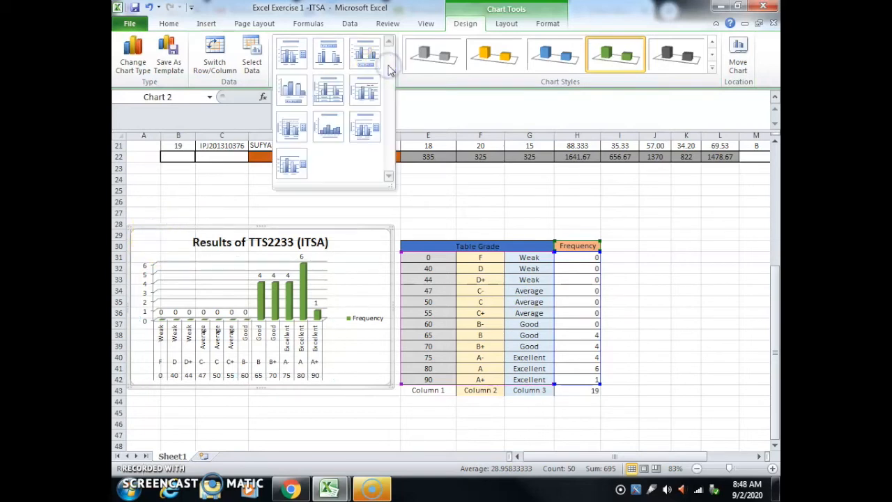
left_click(288, 127)
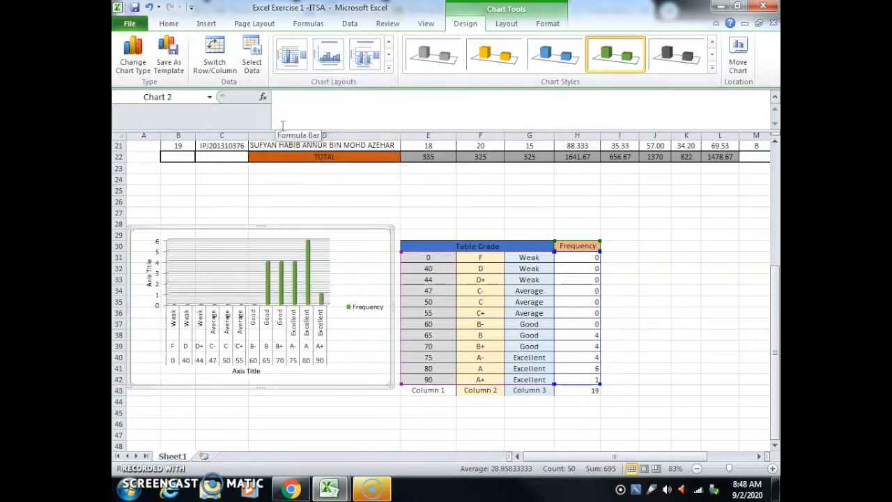
left_click(388, 67)
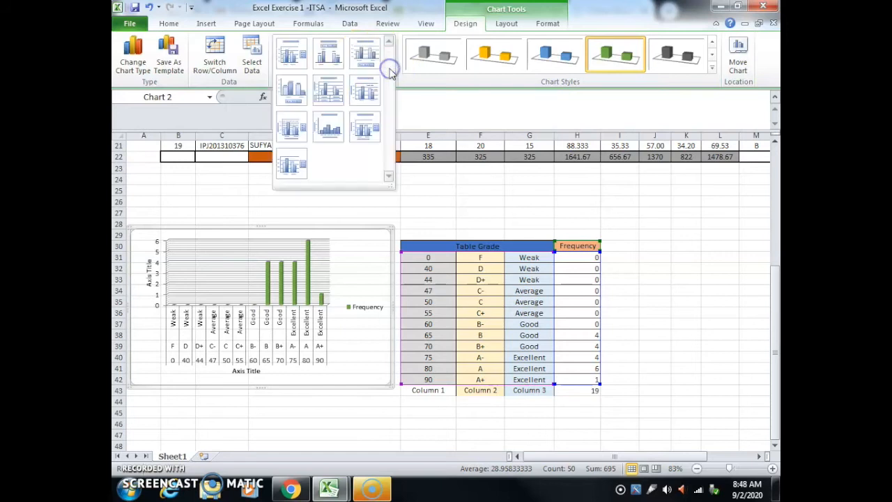
left_click(290, 89)
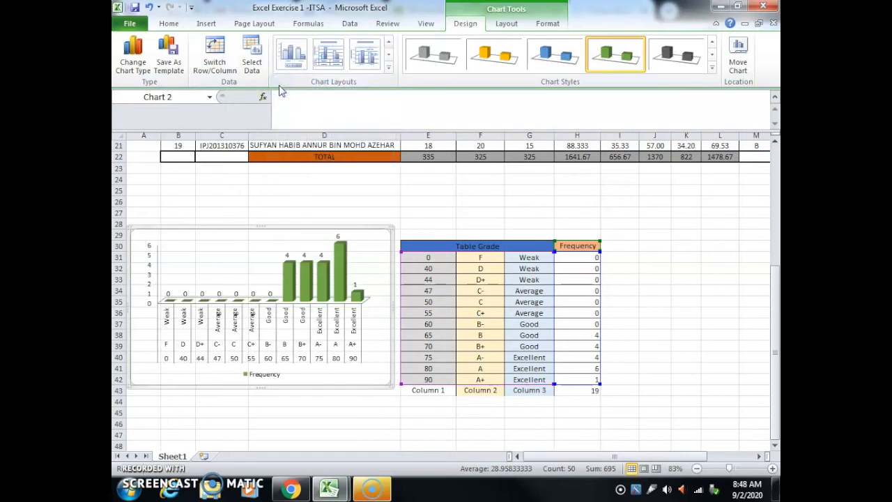
Step: Try Layout 2, Layout 1 and Layout 3 on the chart to compare their title, legend and data label arrangements
left_click(388, 66)
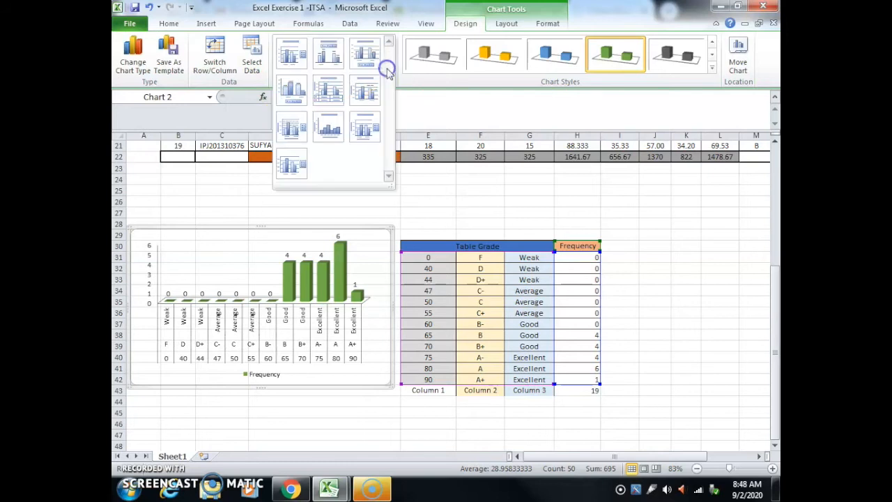
left_click(326, 53)
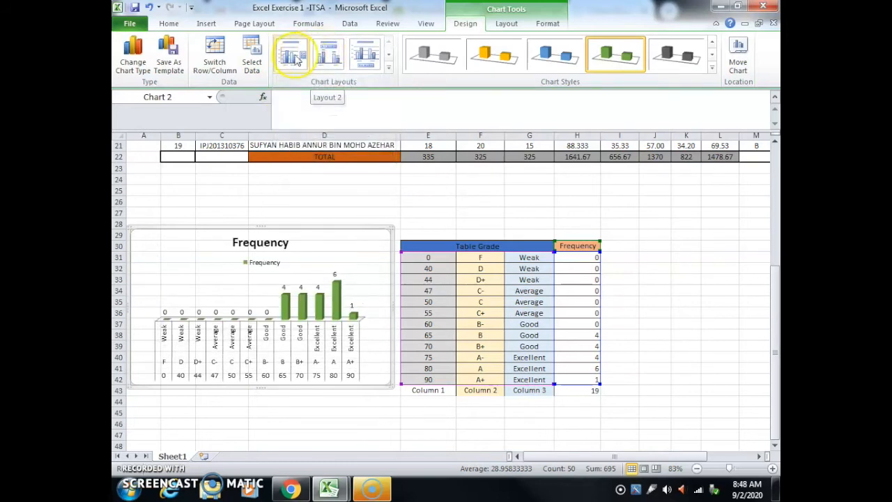
left_click(282, 58)
left_click(331, 61)
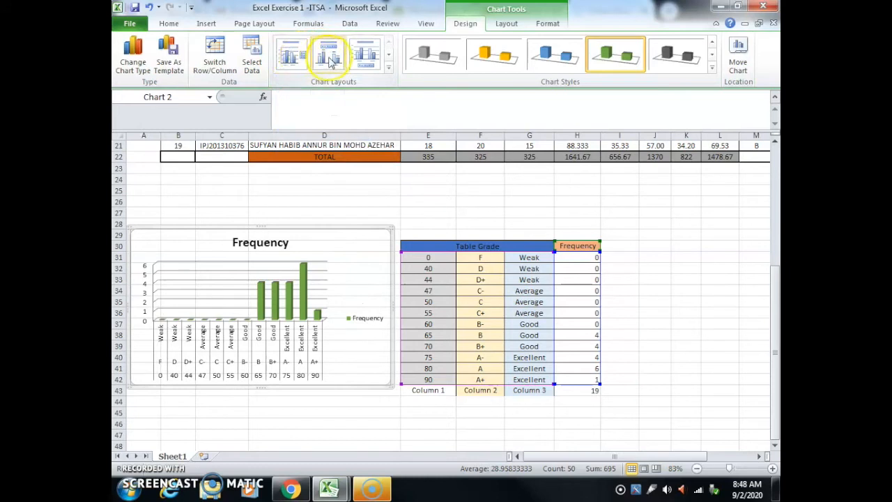
left_click(360, 59)
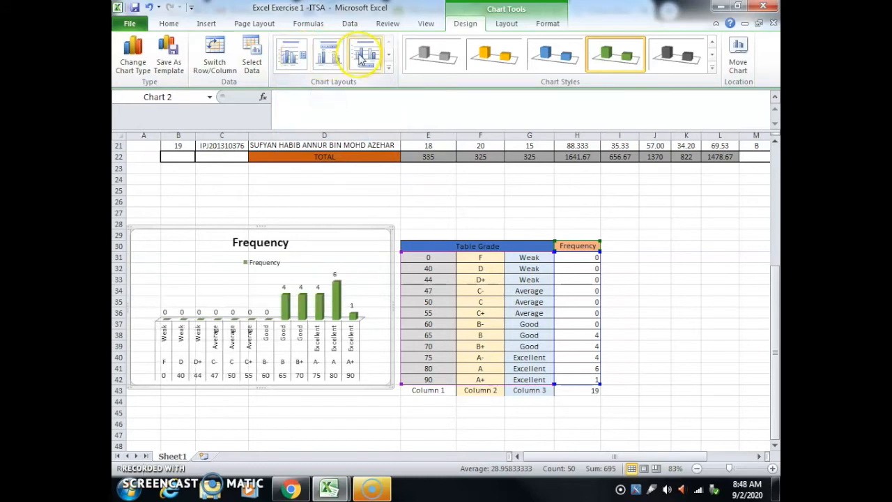
left_click(360, 59)
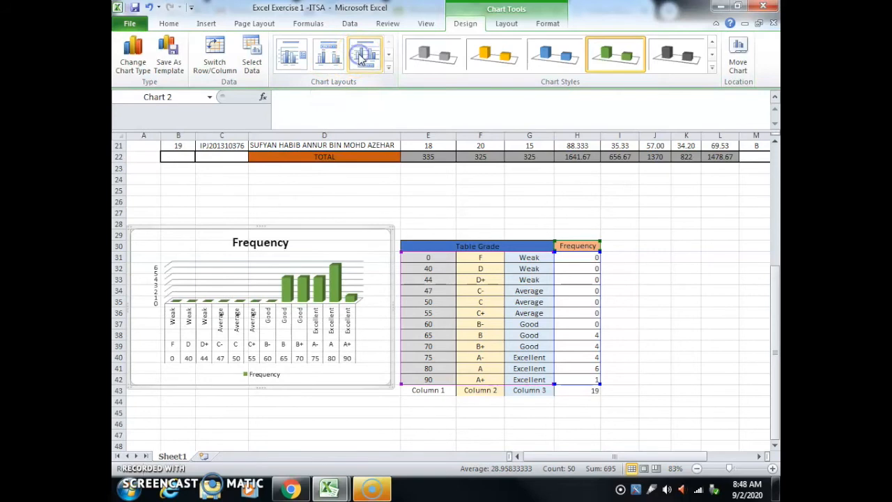
Step: Try Layout 4 again and the gapless-column Layout 8 on the chart
left_click(388, 67)
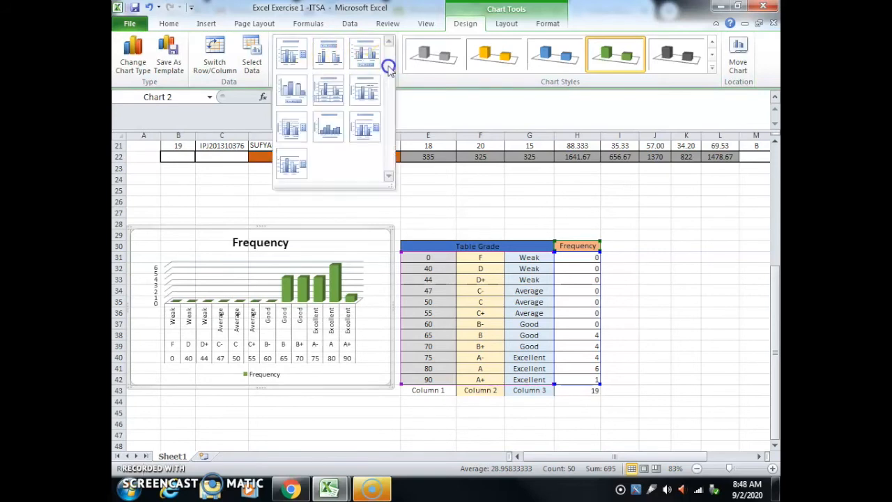
left_click(291, 83)
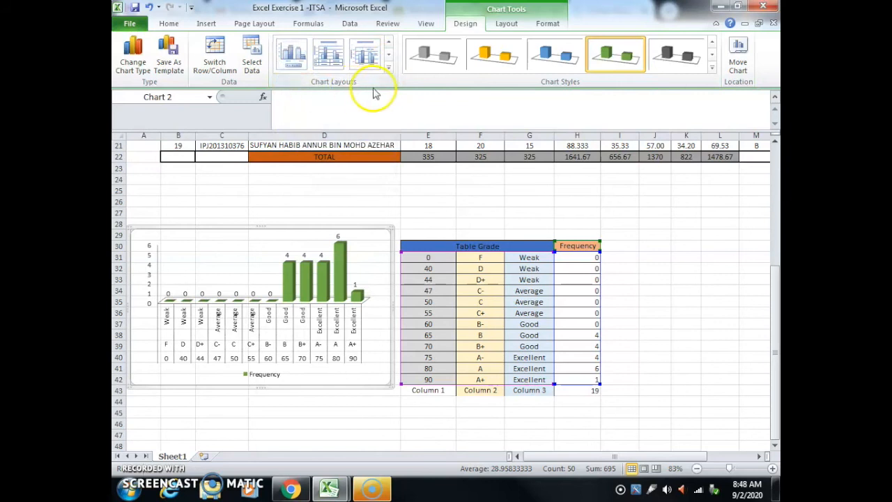
left_click(388, 67)
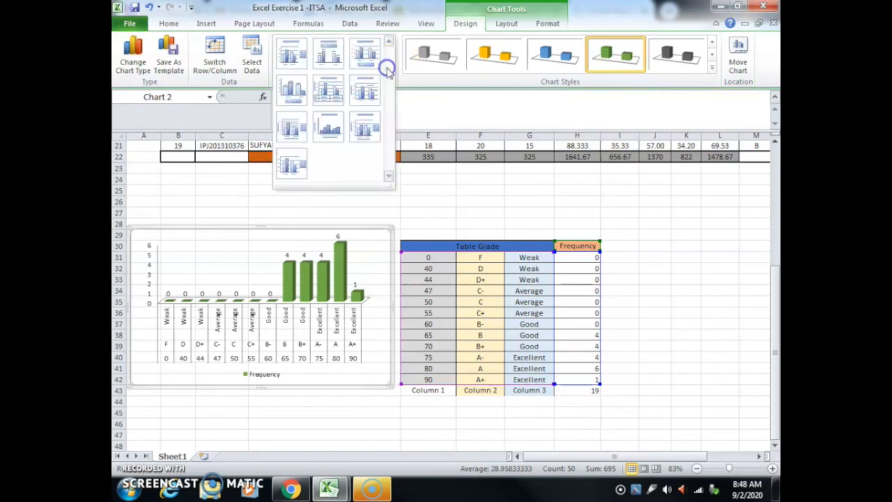
left_click(328, 125)
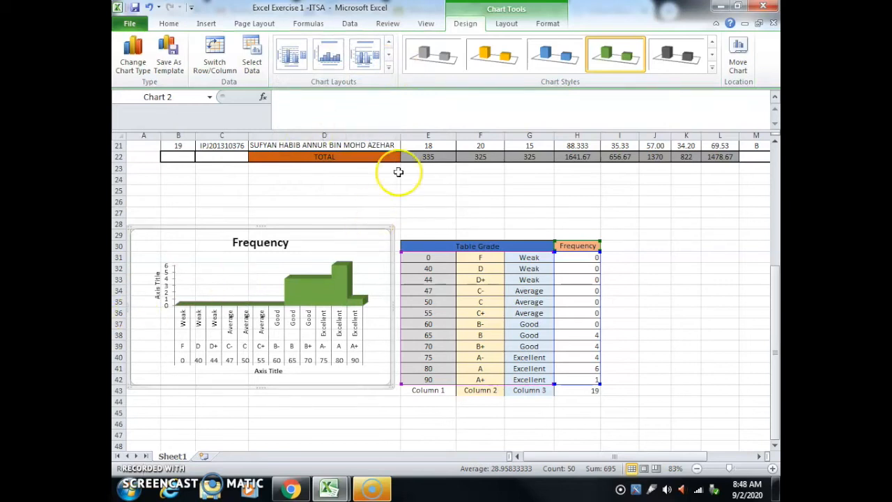
Step: Apply Layout 9 to the chart, giving it a chart title, titles on both axes and a legend beside the columns
left_click(389, 68)
left_click(366, 128)
left_click(366, 128)
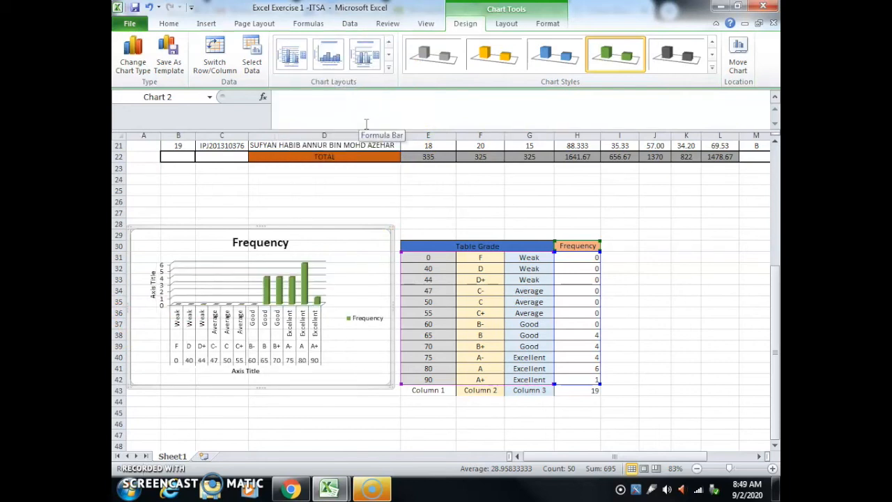
Step: Replace the chart title text with "Results of TTS2233 (ITSA)"
left_click(250, 241)
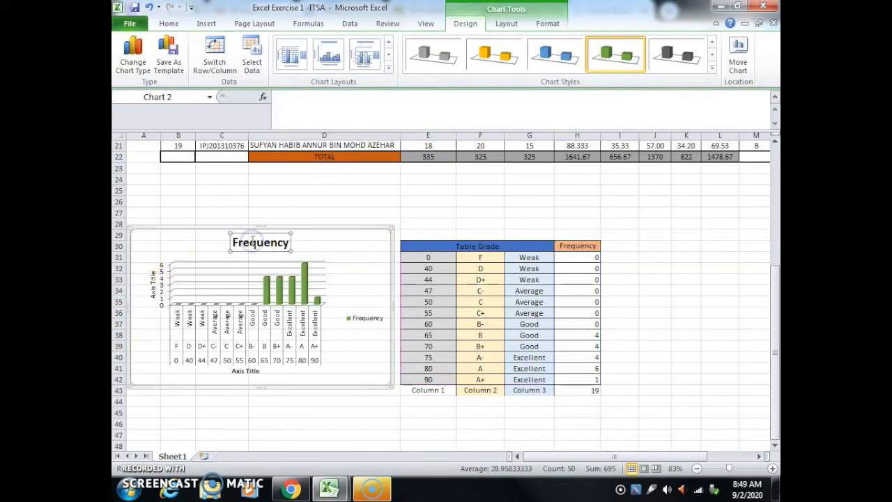
double_click(252, 241)
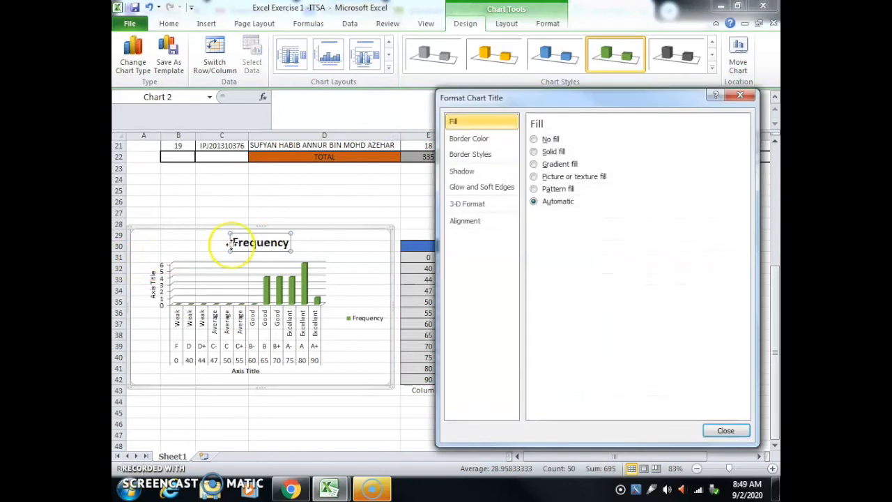
left_click(740, 96)
double_click(245, 243)
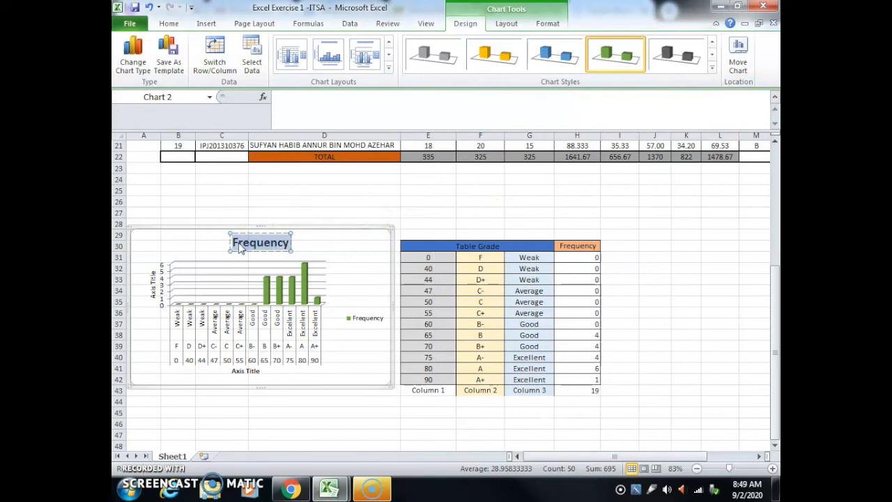
type("Resul")
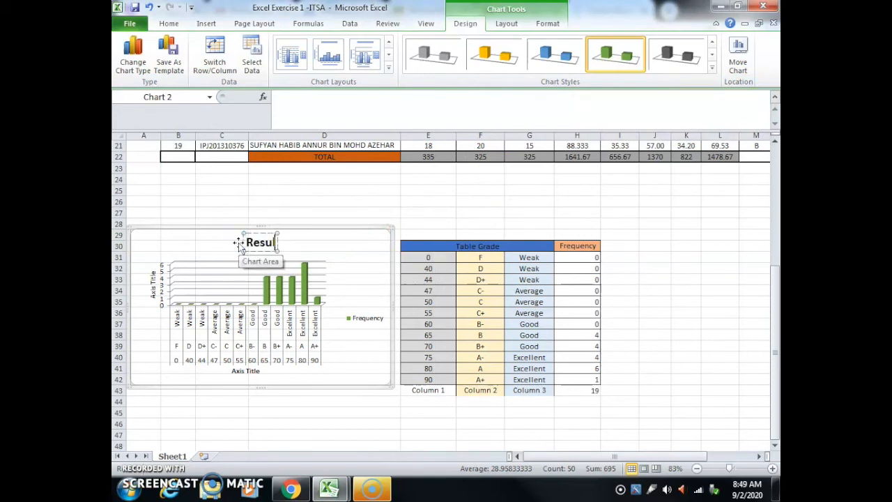
type("ts of")
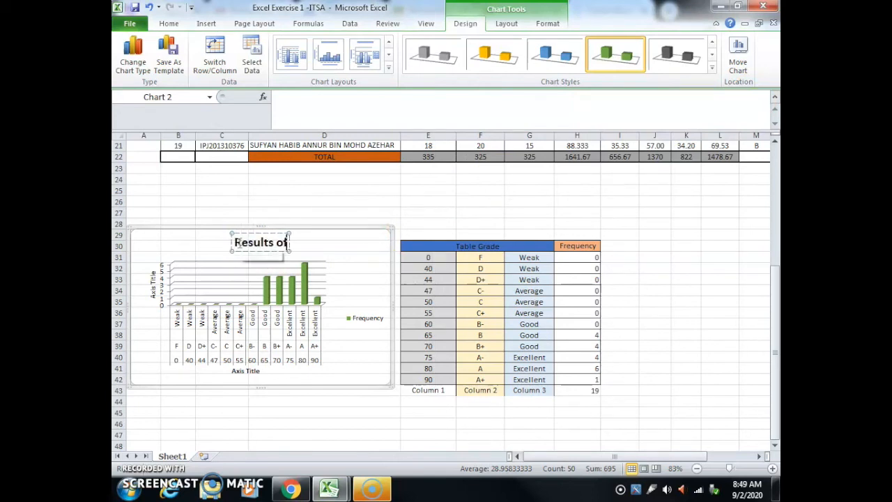
type(" TTS2233")
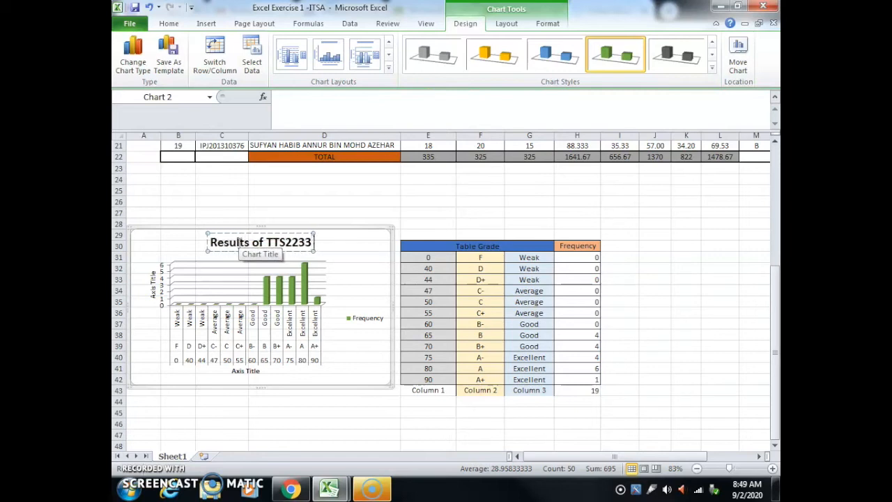
type(" (ITSA)")
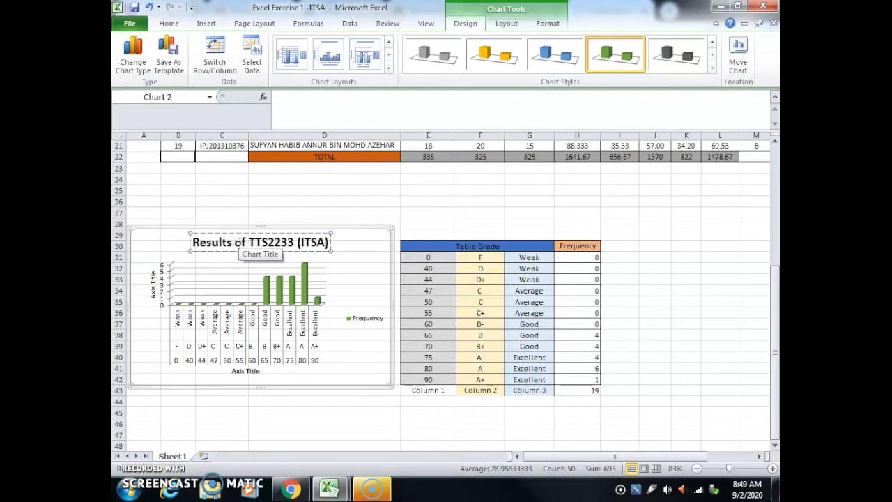
Step: Select the vertical axis title of the chart
left_click(152, 289)
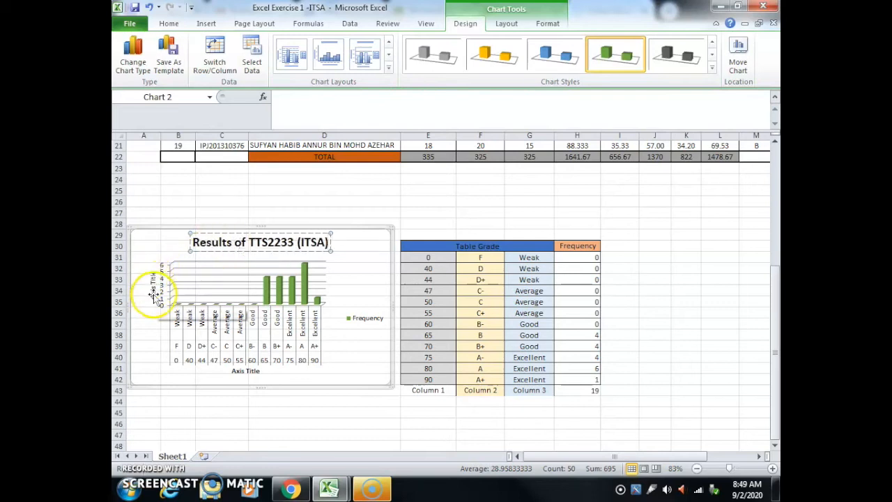
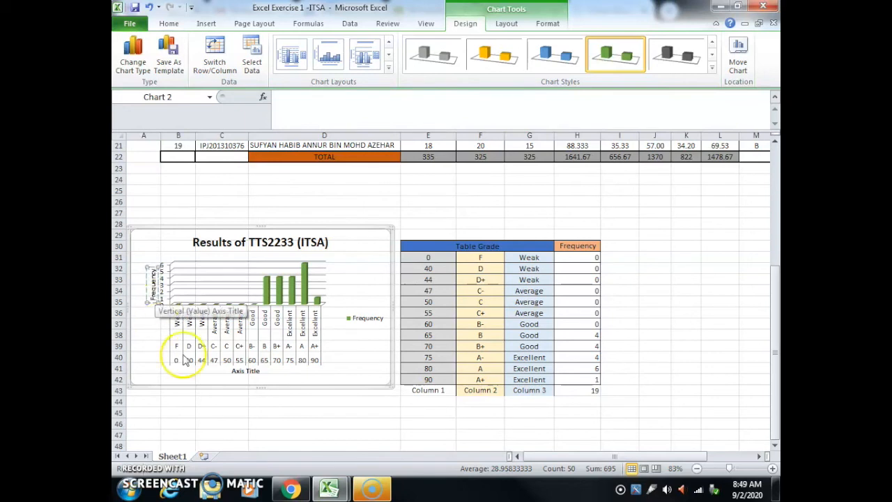
Step: Replace the chart's horizontal axis title text with "Grade"
double_click(252, 374)
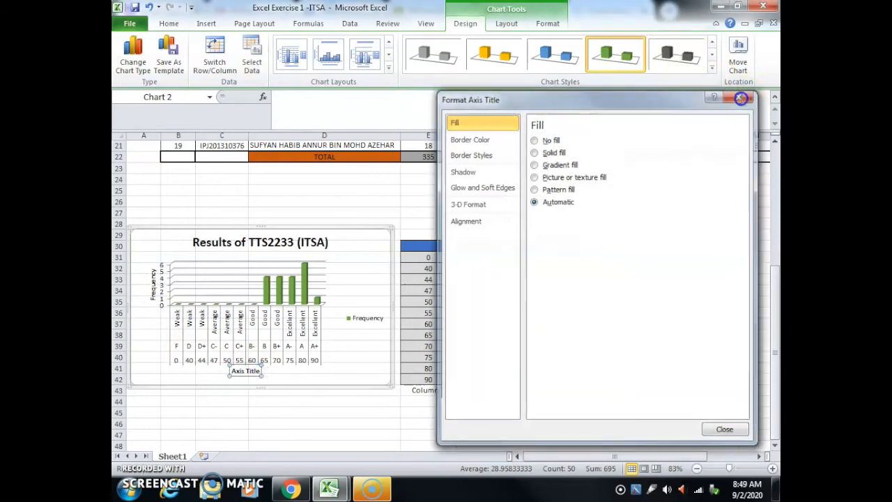
left_click(740, 95)
left_click(257, 370)
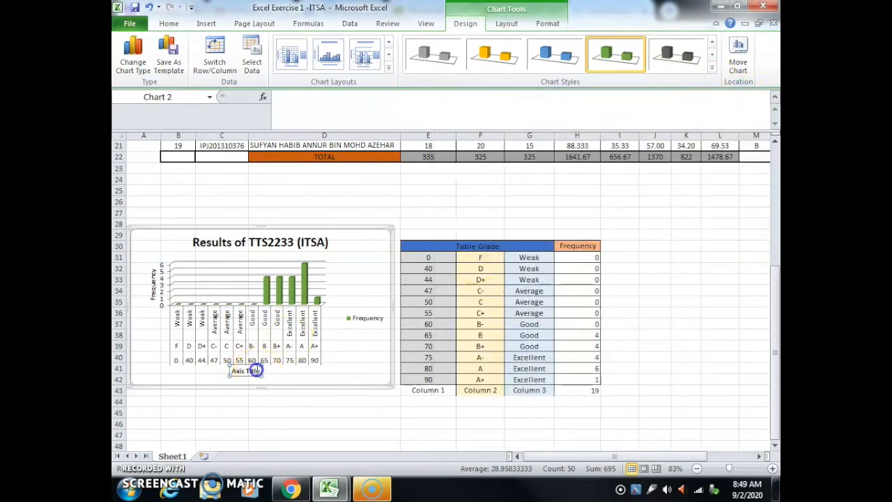
type("Grade")
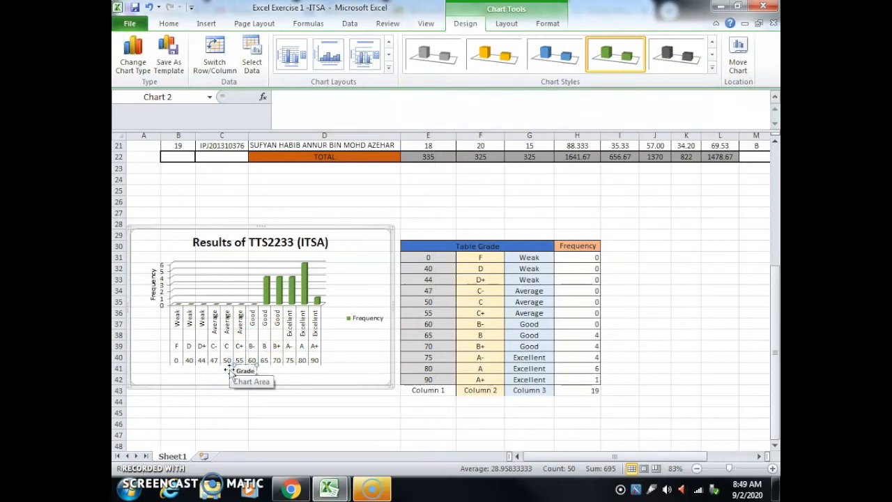
left_click(256, 401)
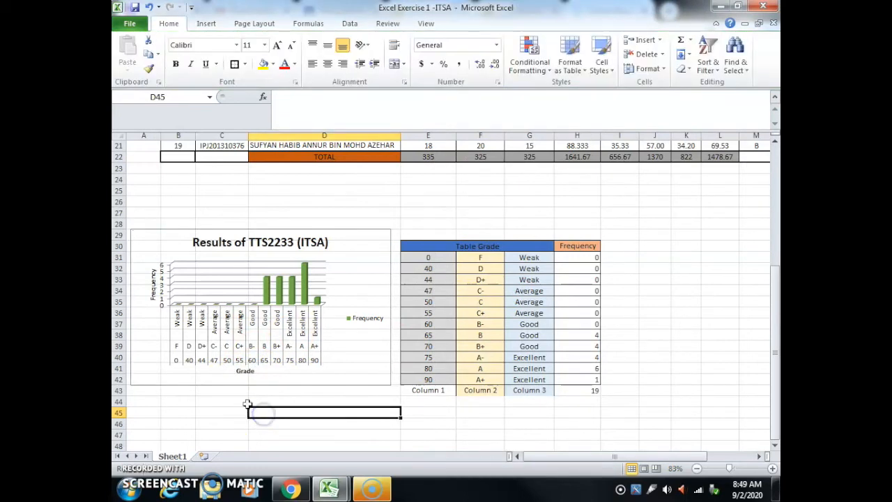
Step: Add data labels to the Frequency columns in the chart
left_click(264, 290)
right_click(266, 294)
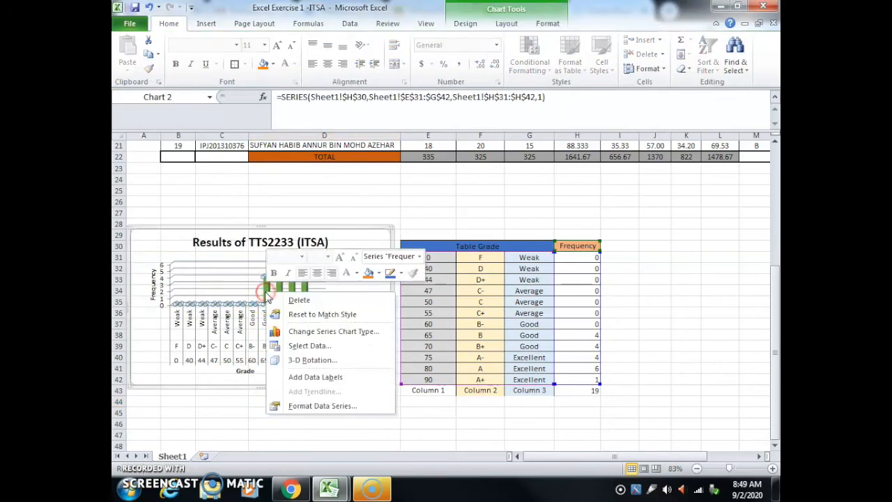
left_click(333, 381)
left_click(333, 381)
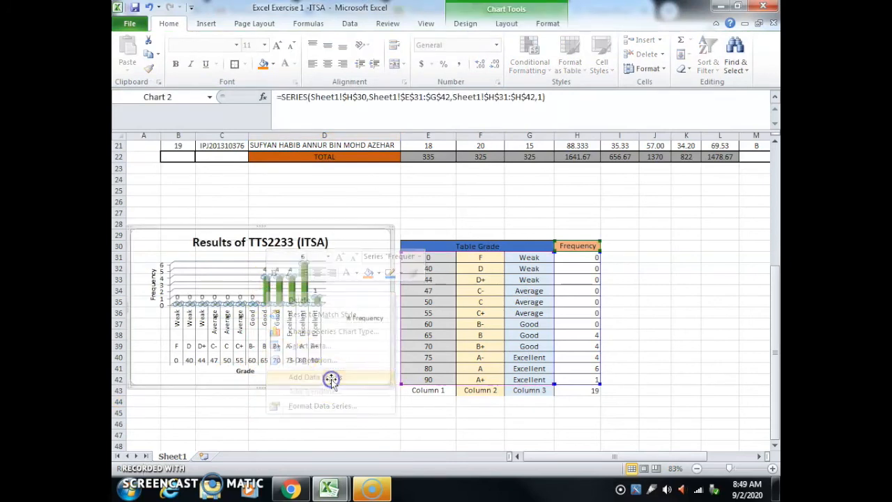
Step: Stretch the chart's lower edge down to about row 46 and shift the whole chart down by about one row
left_click(282, 384)
left_click(262, 389)
left_click_drag(262, 389, 263, 430)
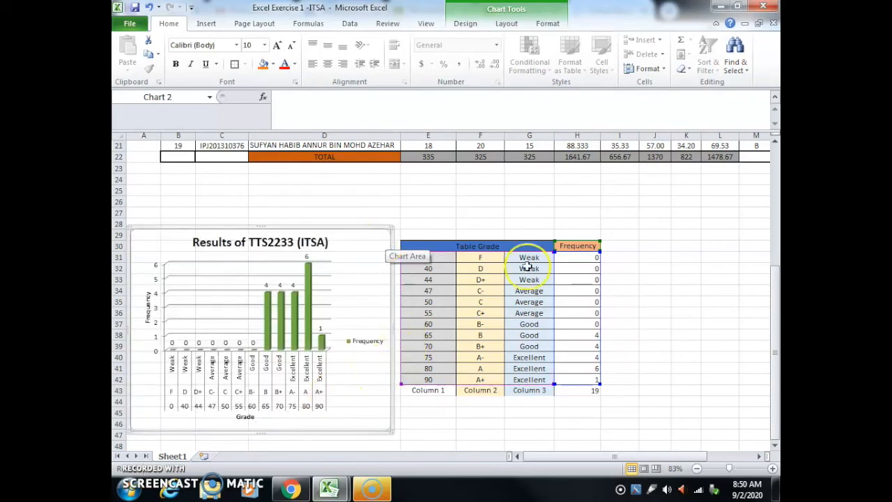
left_click_drag(370, 237, 373, 247)
left_click(684, 278)
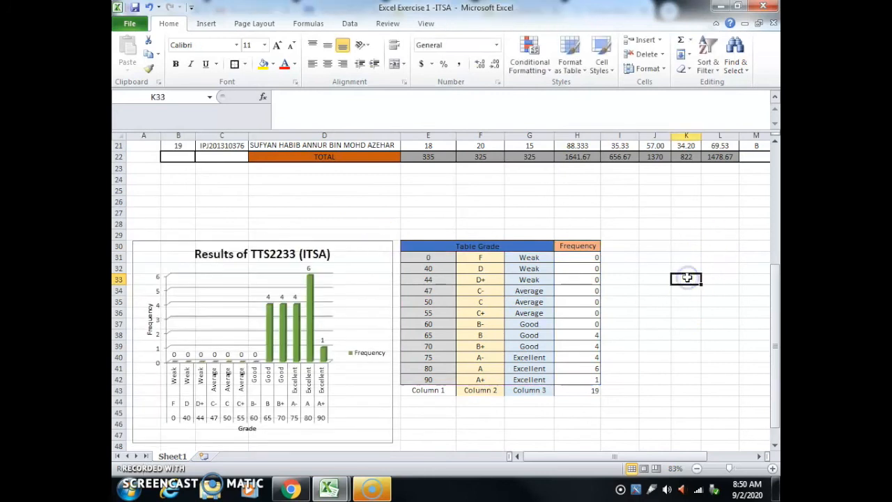
Step: Enter the labels Minimum, Maximum and Average in cells D23 to D25 below the TOTAL row
left_click(323, 166)
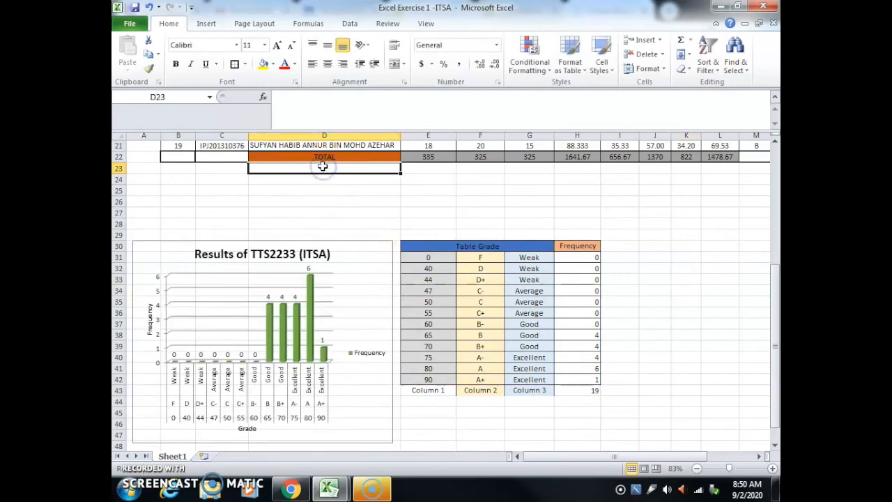
type("Min")
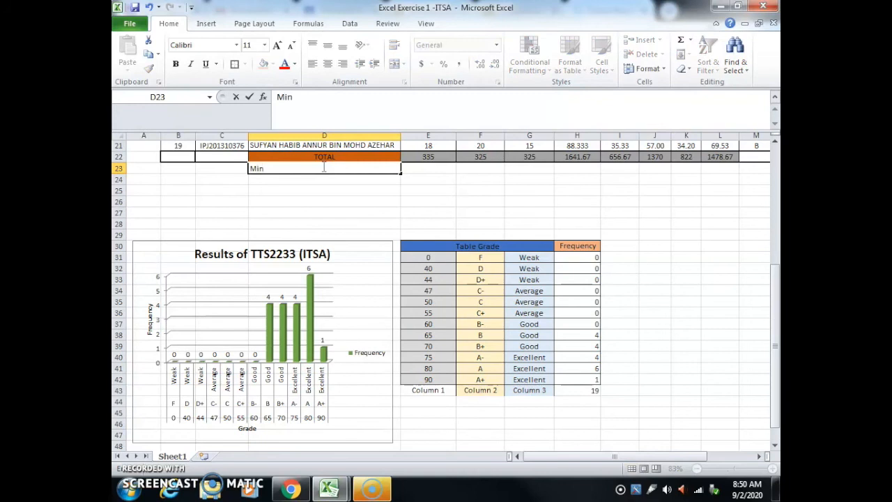
type("imum")
key("Return")
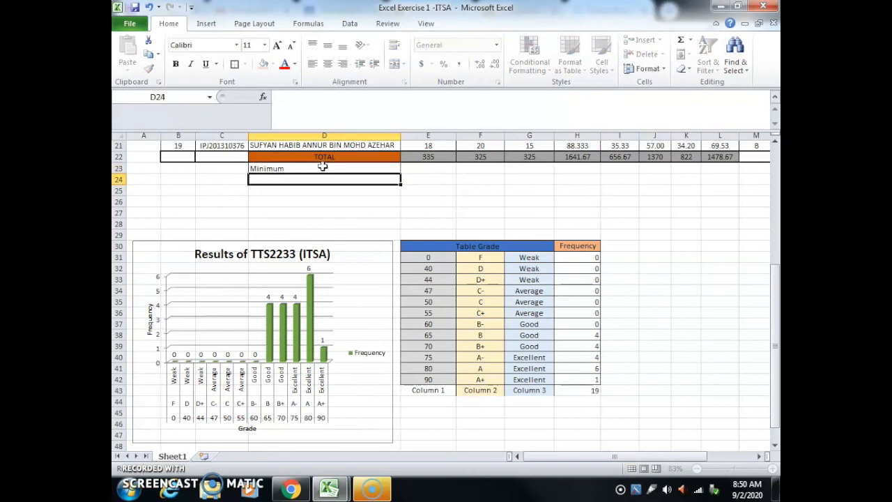
type("Maximu")
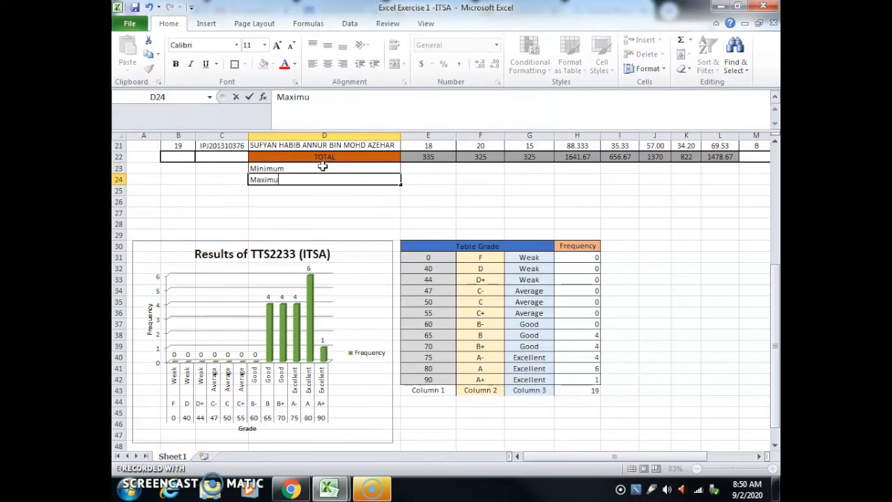
type("m")
key("Return")
type("Average")
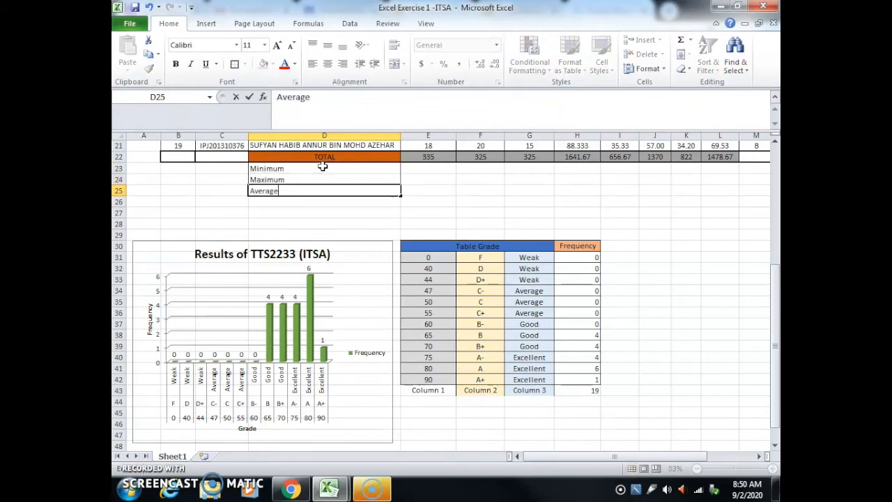
scroll(556, 205, "up", 5)
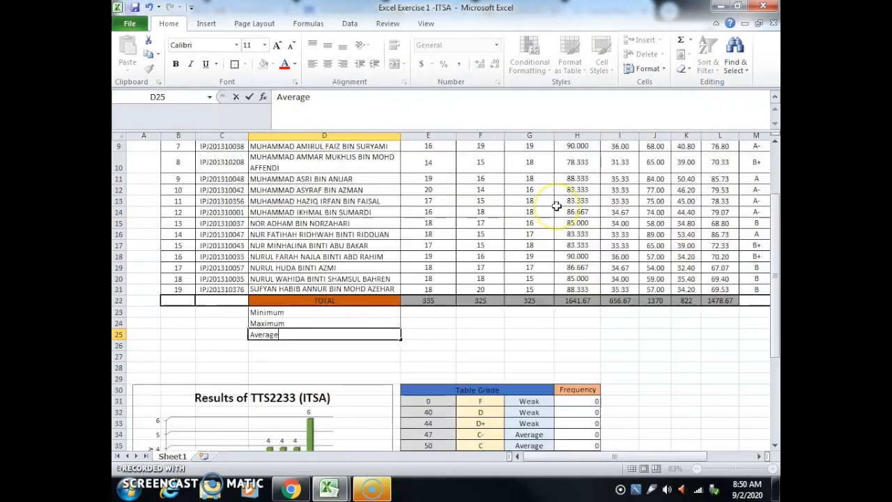
scroll(556, 206, "up", 2)
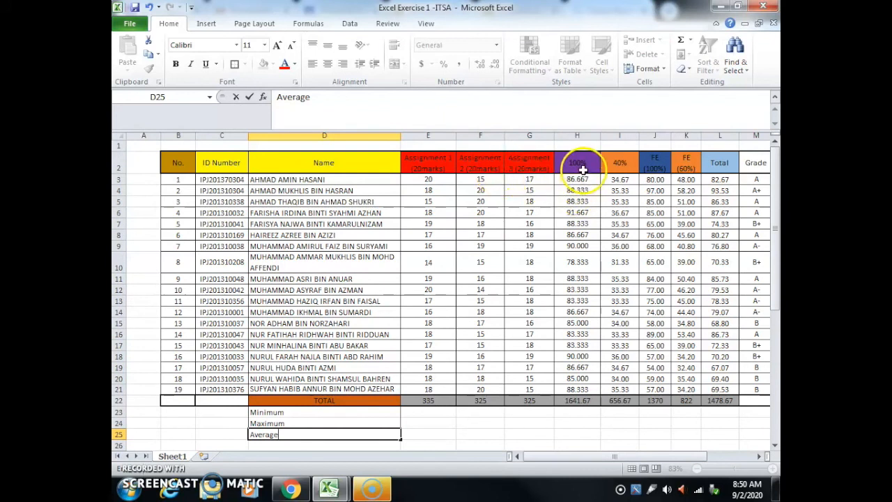
scroll(674, 187, "down", 3)
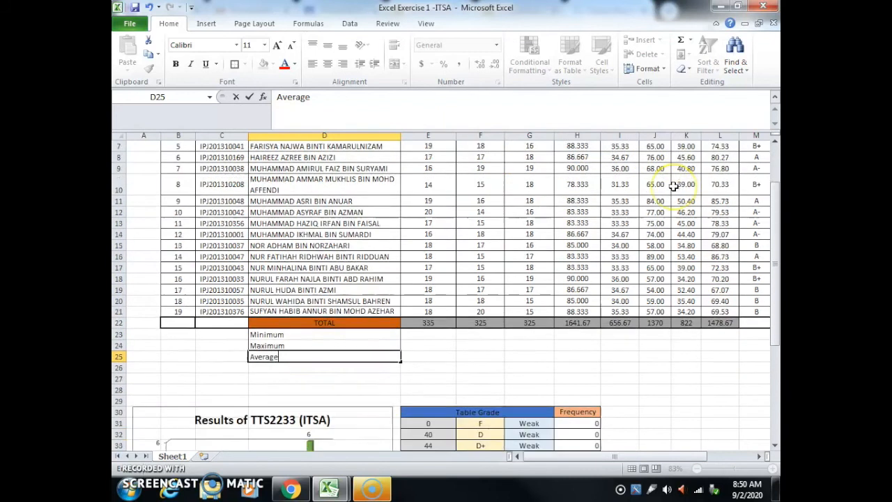
left_click(323, 302)
Step: Insert the MIN function from the All category into cell E23, beside the Minimum label
left_click(420, 305)
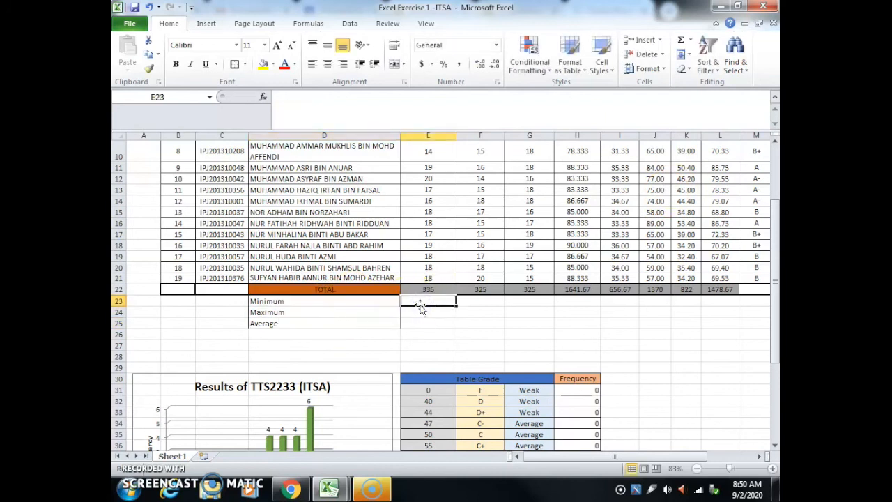
left_click(258, 97)
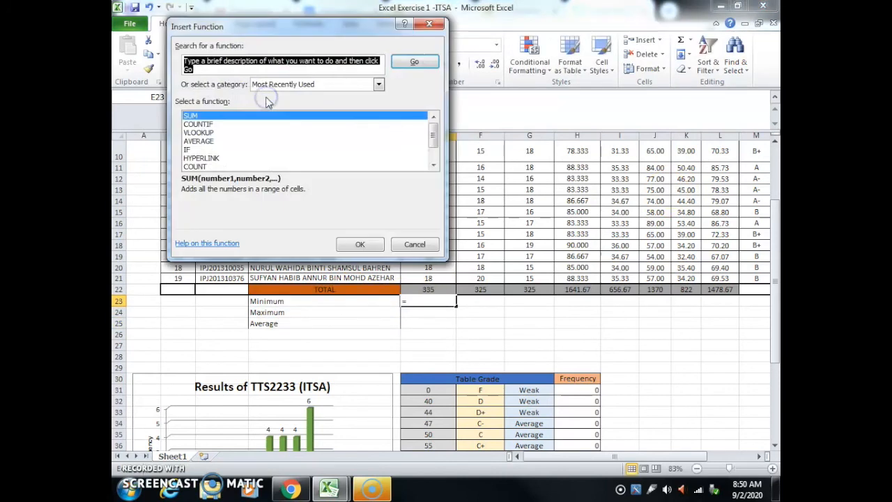
left_click(334, 83)
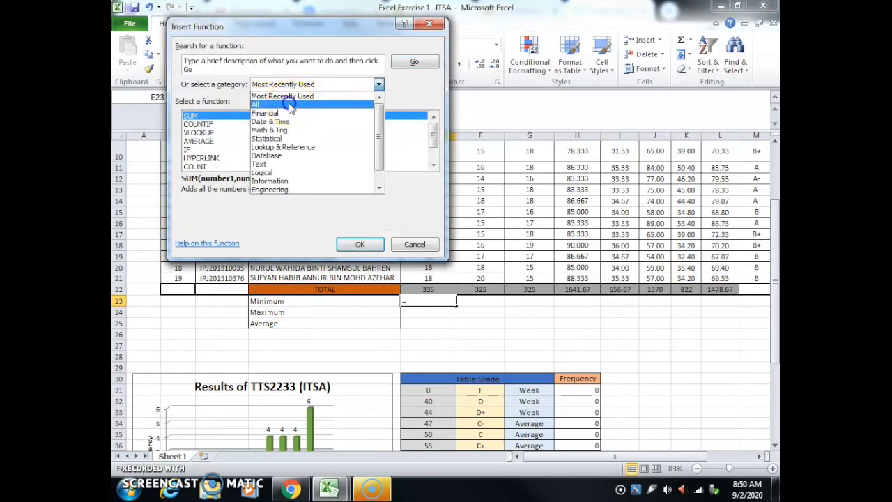
left_click(287, 98)
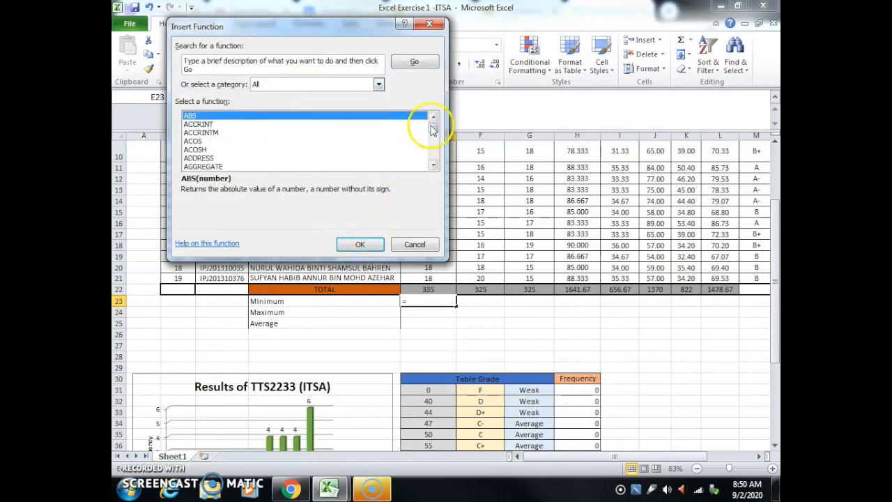
scroll(392, 154, "down", 5)
scroll(390, 156, "down", 20)
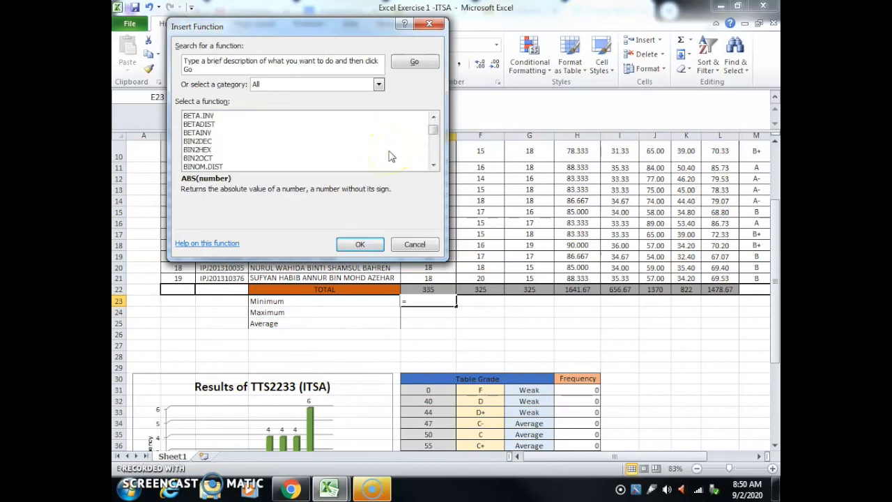
scroll(392, 145, "down", 20)
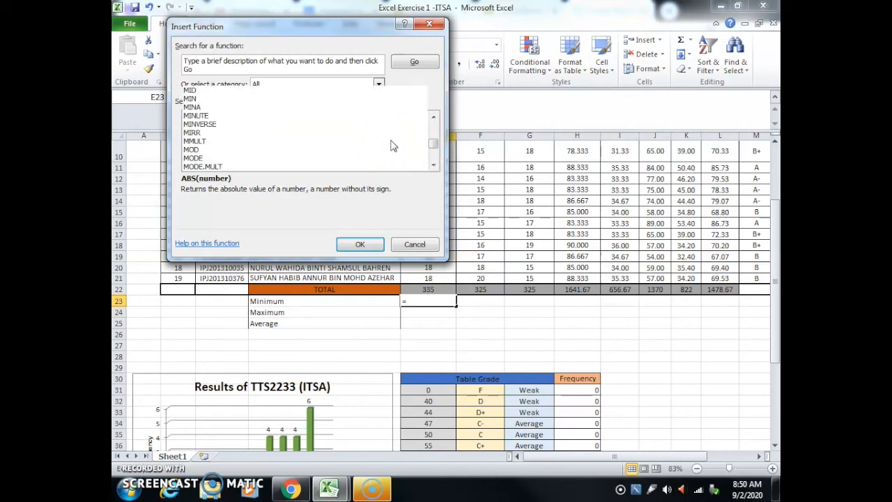
scroll(392, 145, "up", 1)
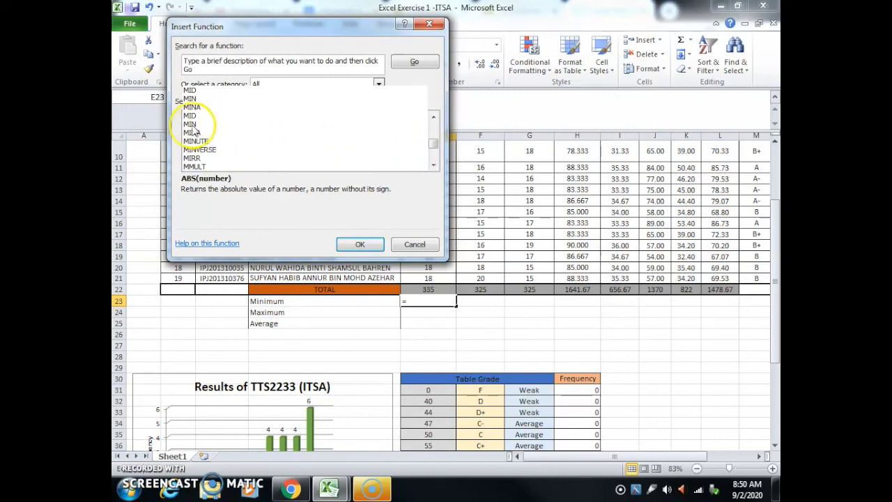
left_click(188, 124)
left_click(359, 242)
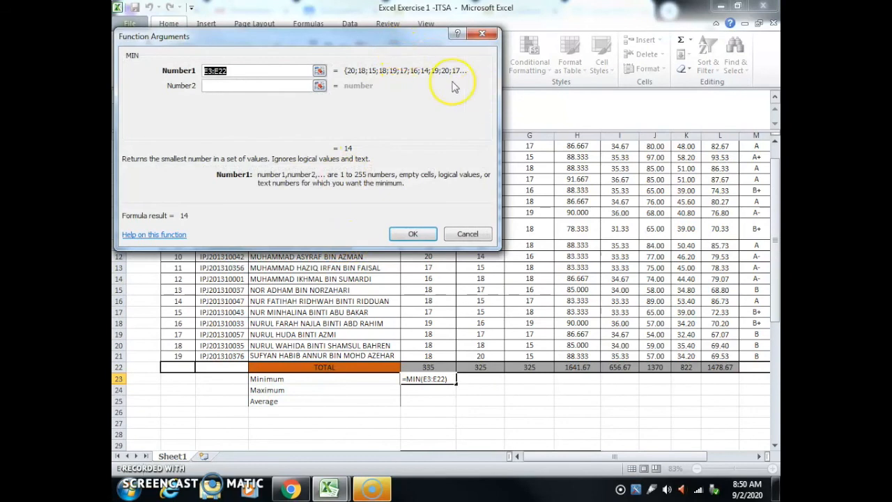
Step: Set the MIN function's range to the Assignment 1 marks E3:E21 and accept the formula
scroll(570, 221, "up", 1)
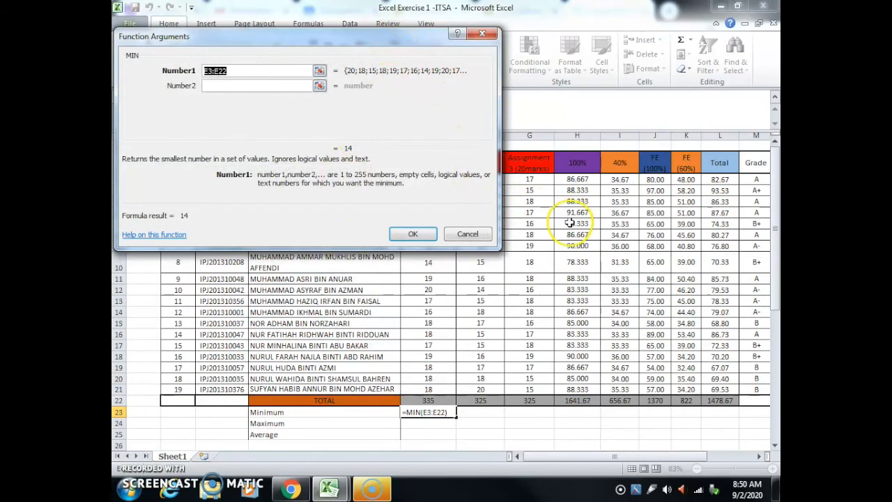
left_click_drag(396, 40, 737, 35)
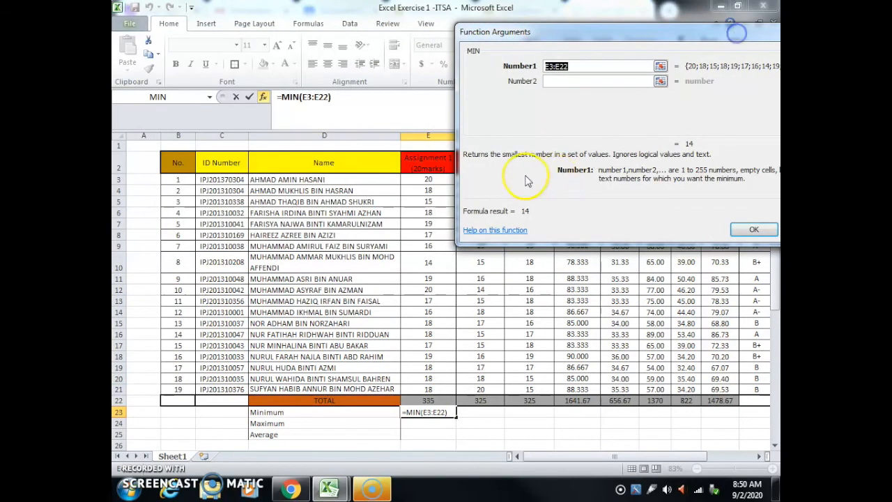
left_click_drag(405, 179, 417, 389)
left_click_drag(640, 31, 435, 43)
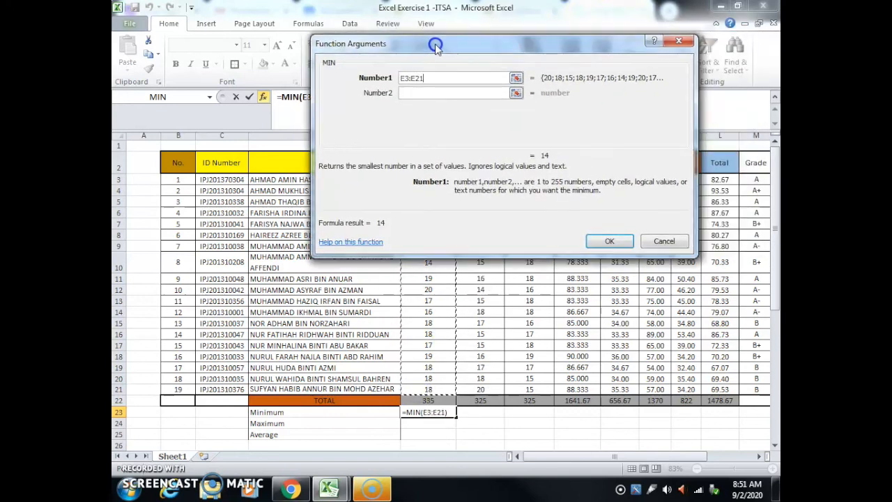
left_click(609, 240)
Step: Insert the MAX function from the All category into cell E24, beside the Maximum label
scroll(488, 313, "down", 3)
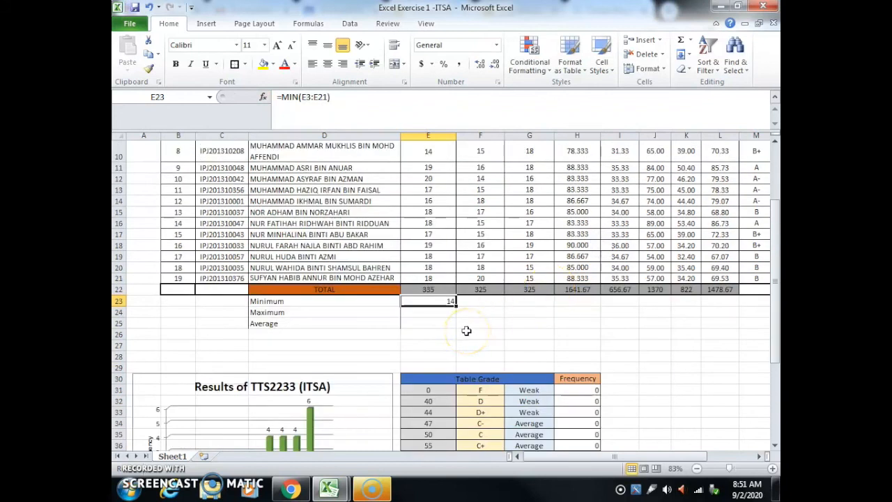
left_click(423, 313)
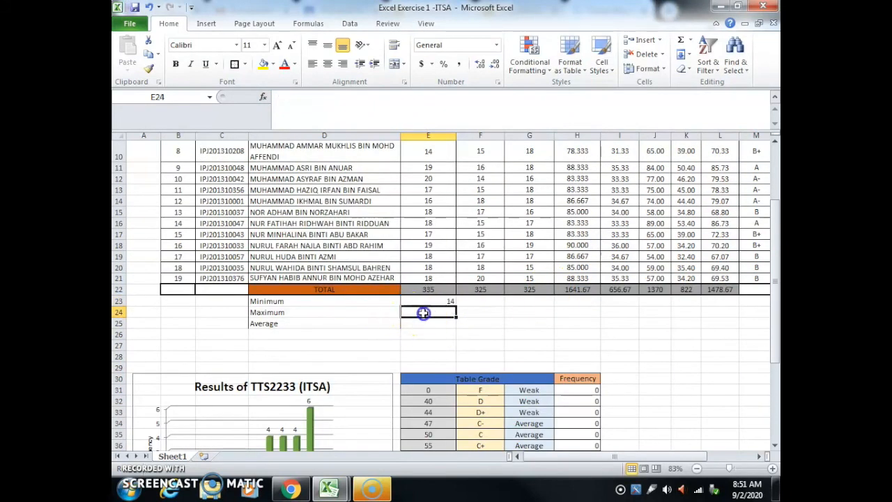
left_click(263, 98)
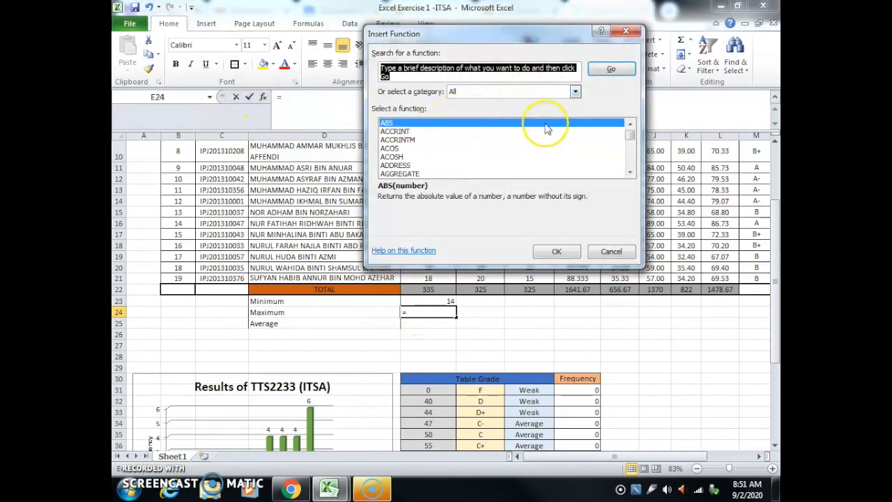
scroll(547, 136, "down", 20)
scroll(543, 146, "down", 20)
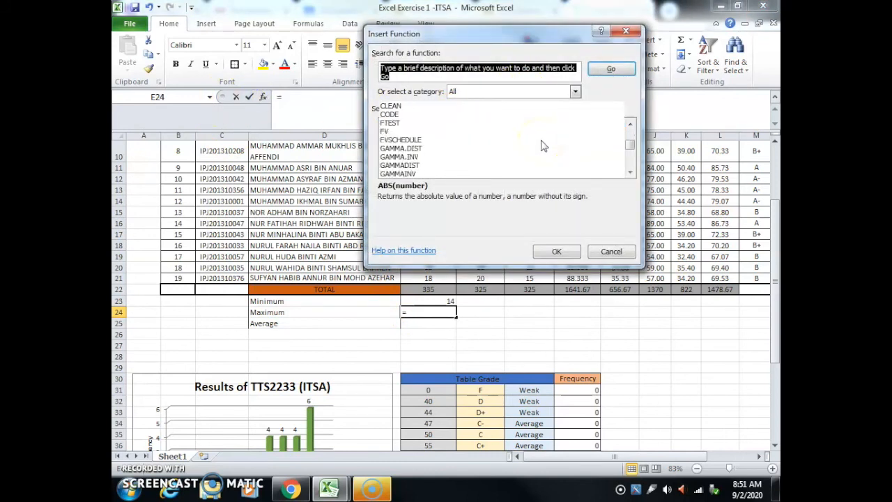
scroll(543, 146, "up", 5)
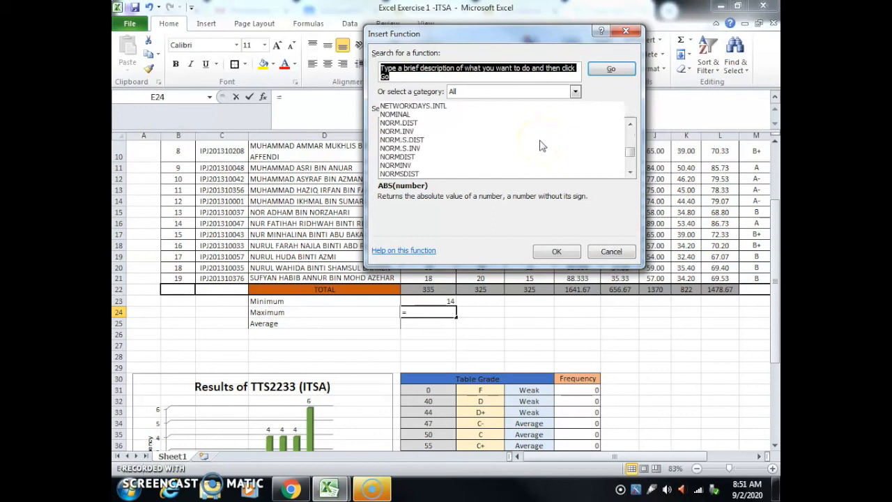
scroll(542, 145, "up", 6)
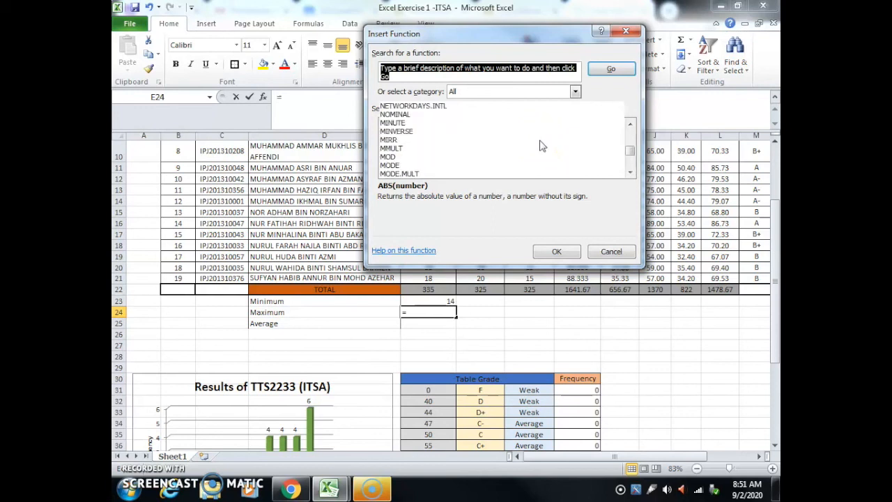
scroll(543, 146, "down", 1)
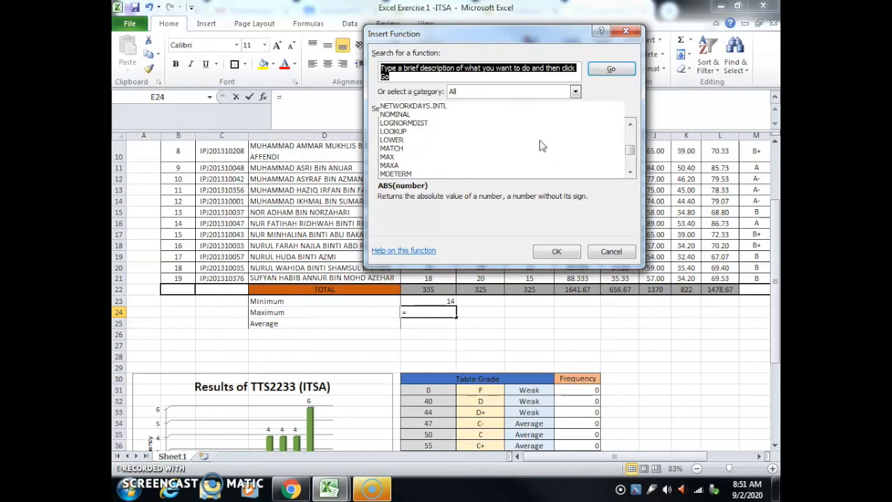
left_click(391, 158)
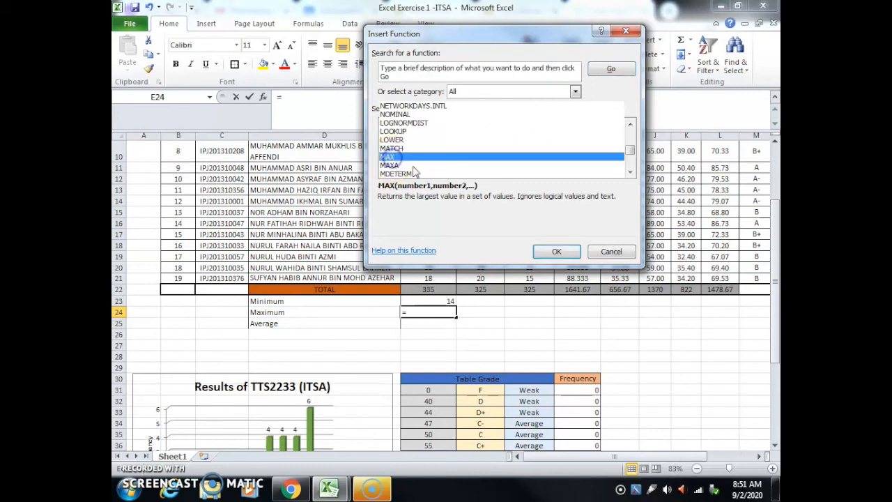
left_click(555, 250)
Step: Set the MAX function's range to the Assignment 1 marks E3:E21 and accept the formula
left_click_drag(490, 42, 347, 310)
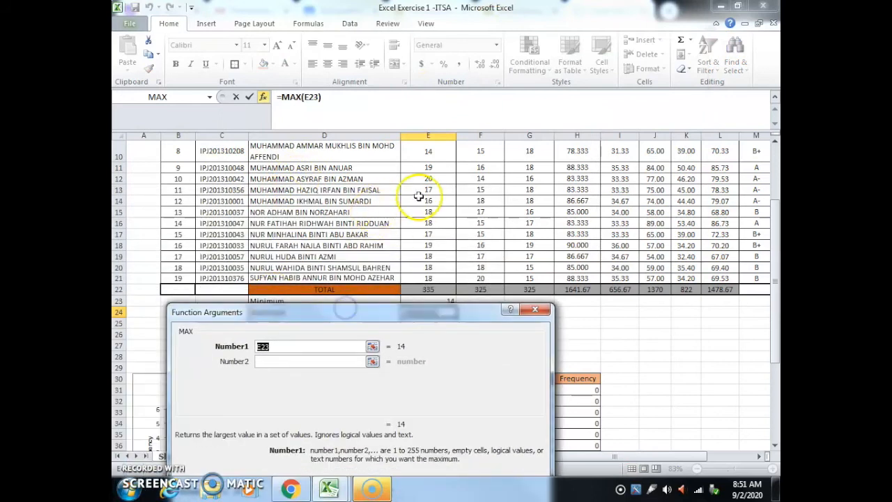
scroll(421, 188, "up", 3)
left_click_drag(422, 180, 423, 391)
left_click_drag(408, 301, 424, 154)
left_click(487, 346)
Step: Insert the AVERAGE function from the All category into cell E25, beside the Average label
scroll(530, 337, "down", 3)
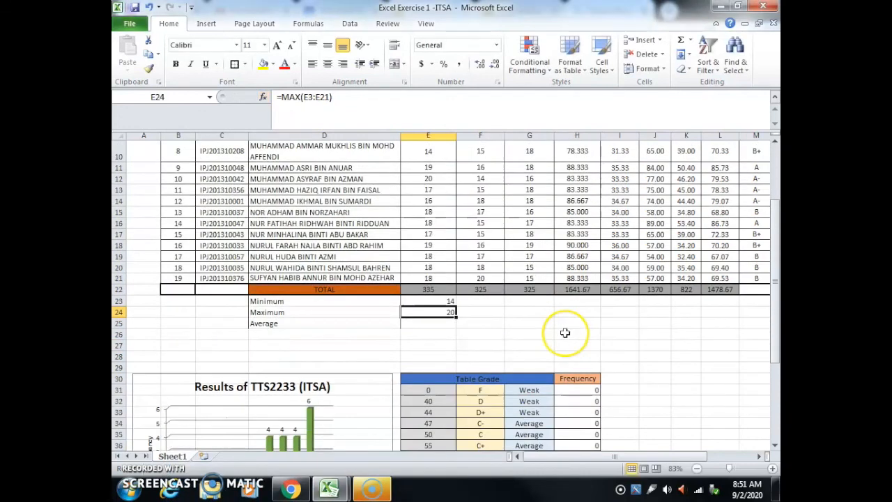
left_click(433, 324)
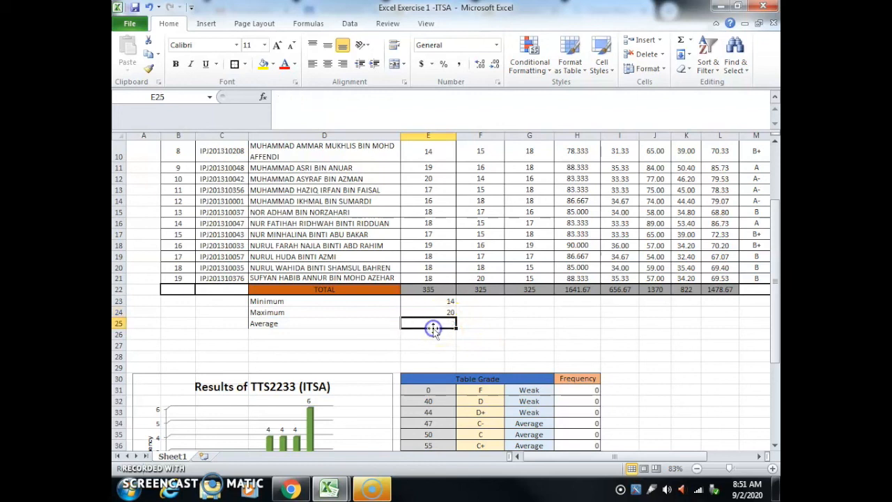
left_click(262, 98)
scroll(372, 251, "down", 3)
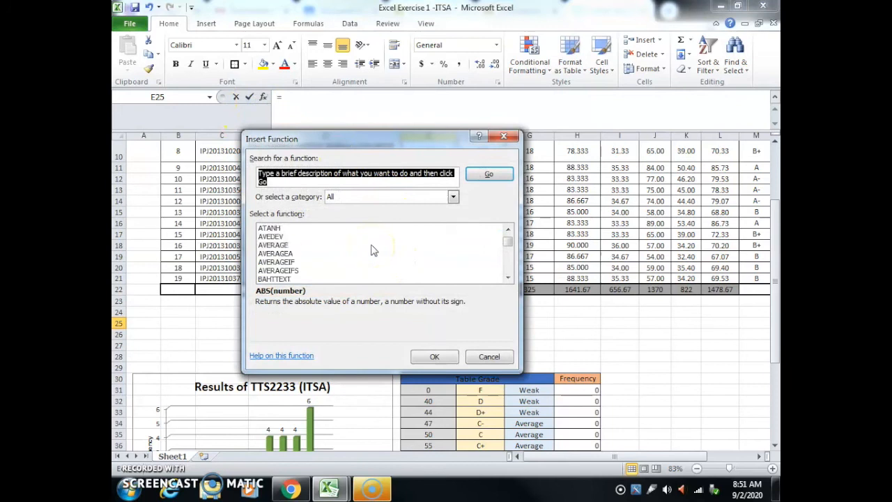
left_click(272, 246)
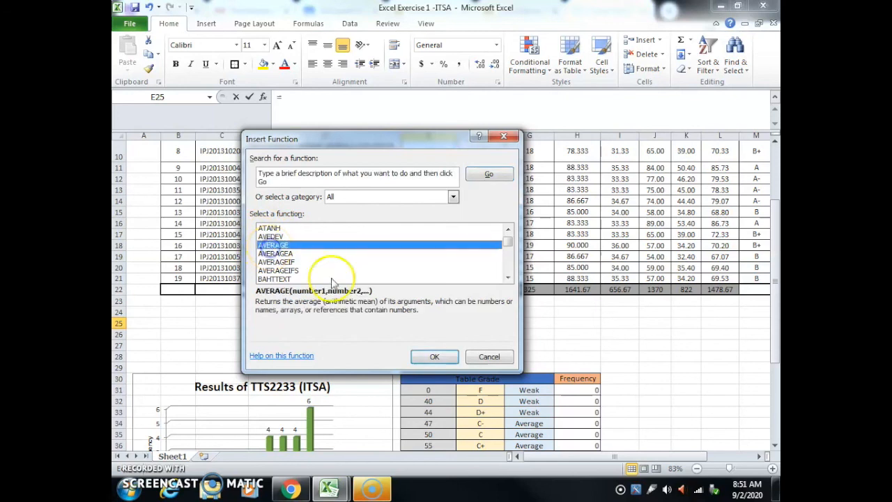
left_click(423, 352)
Step: Set the AVERAGE function's range to the Assignment 1 marks E3:E21 and accept the formula
left_click_drag(511, 144, 513, 347)
scroll(424, 209, "up", 3)
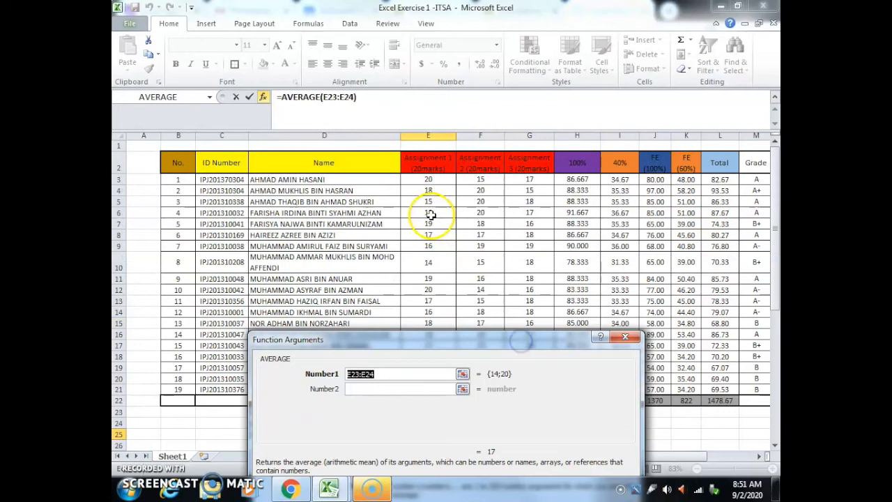
left_click(430, 174)
left_click_drag(431, 174, 428, 387)
left_click_drag(443, 338, 378, 121)
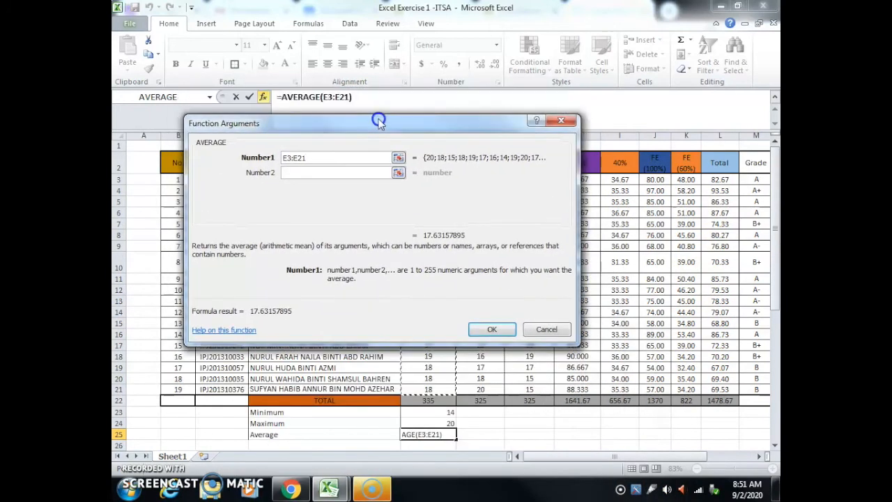
left_click(516, 332)
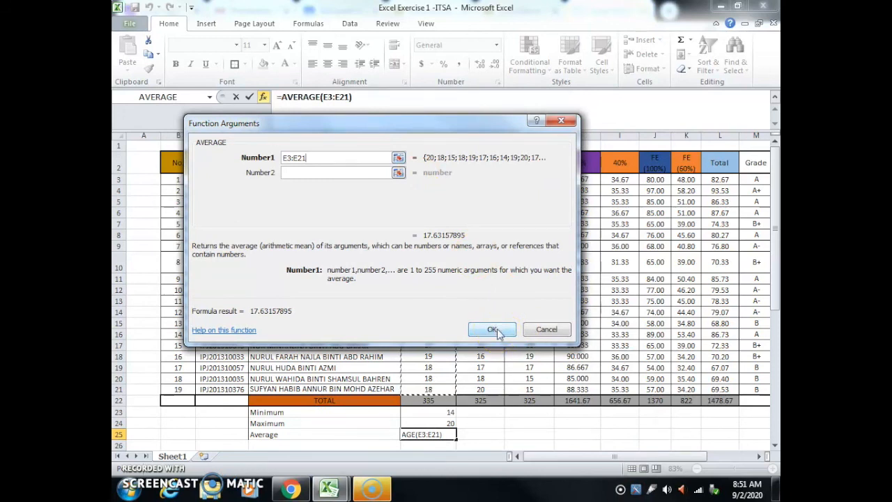
left_click(495, 330)
Step: Reduce the Assignment 1 average in cell E25 to two decimal places
scroll(516, 376, "down", 2)
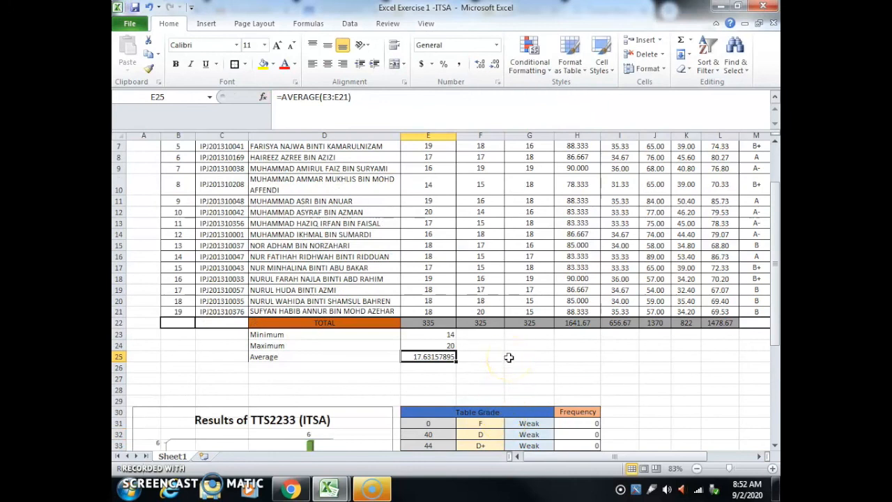
left_click(432, 356)
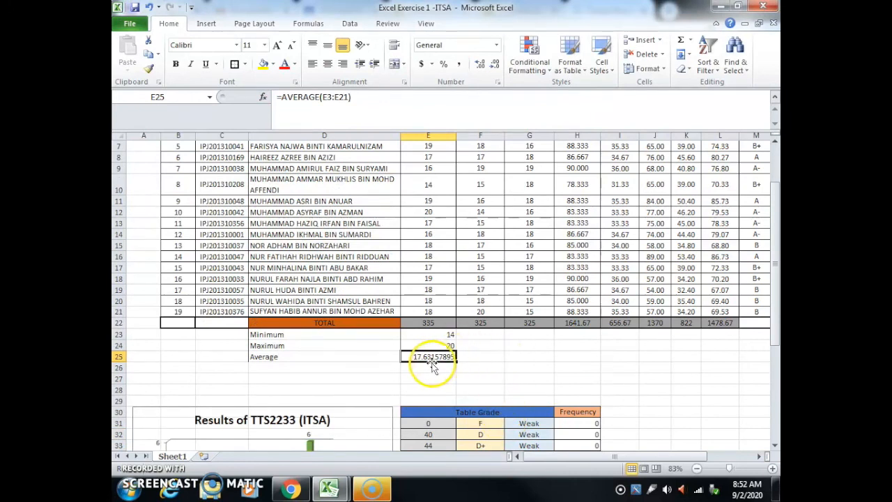
left_click(494, 65)
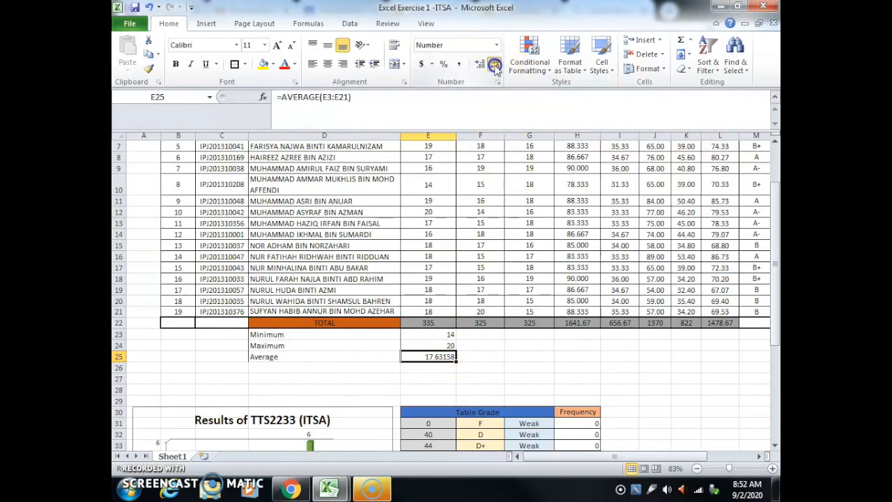
left_click(519, 368)
Step: Apply All Borders to the Minimum, Maximum and Average rows in D23:L25
left_click_drag(274, 337, 272, 349)
left_click_drag(339, 337, 738, 361)
left_click_drag(736, 355, 735, 354)
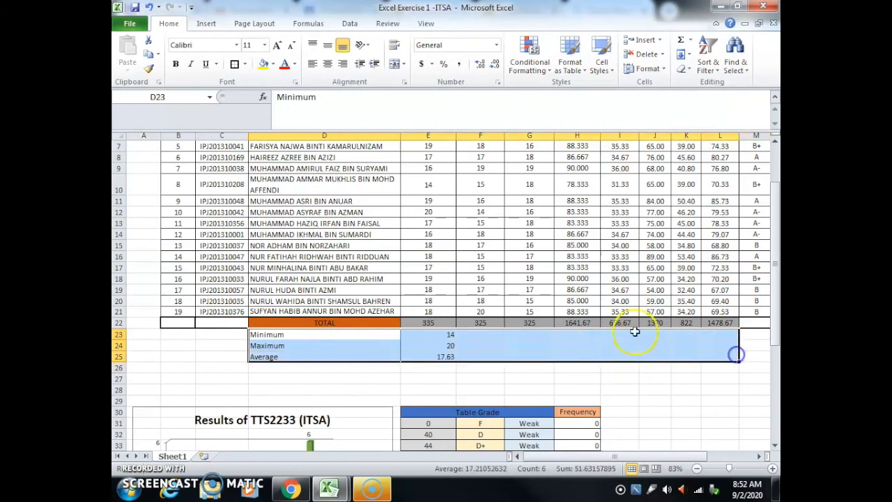
left_click(245, 63)
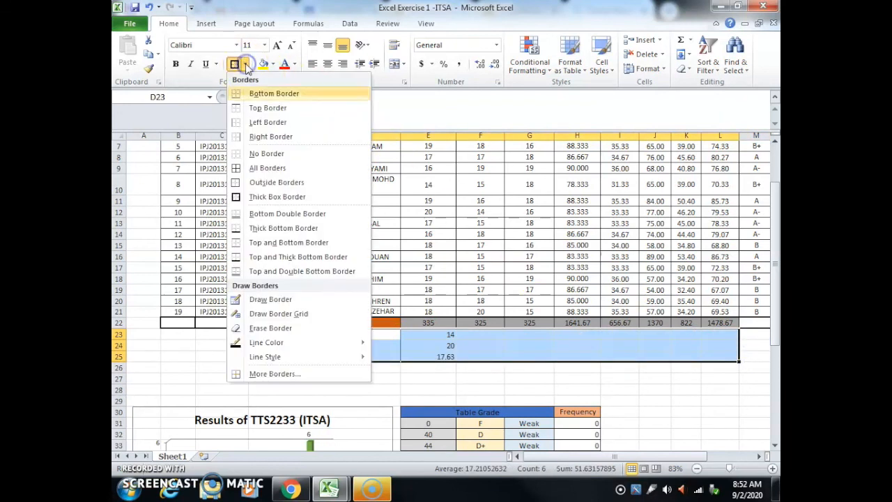
left_click(237, 167)
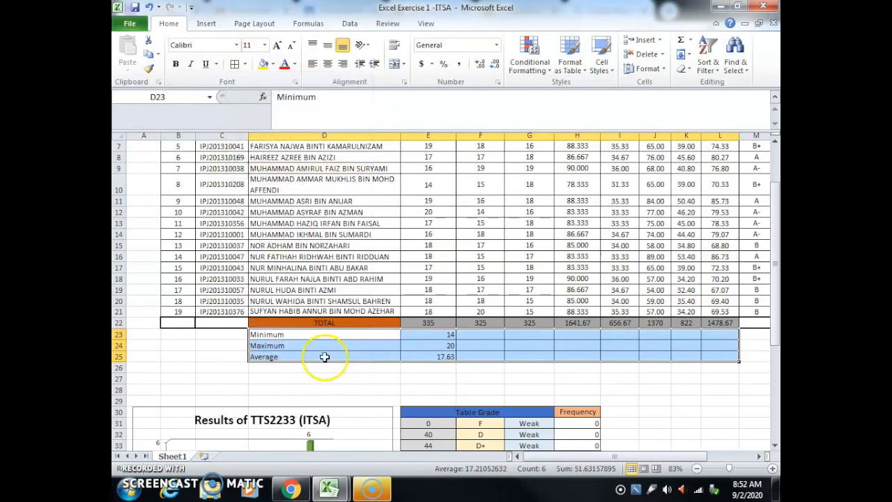
Step: Fill the minimum, maximum and average formulas in E23:E25 across to column L
left_click(322, 356)
left_click_drag(423, 335, 423, 354)
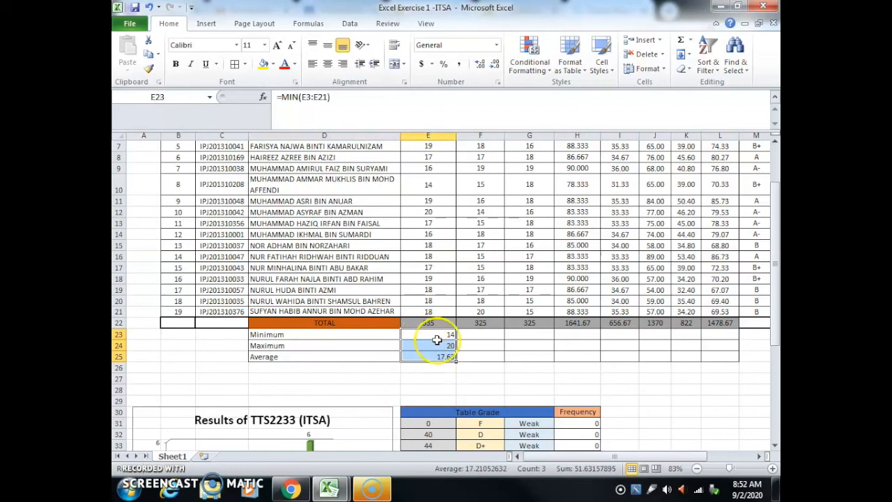
left_click_drag(457, 358, 731, 368)
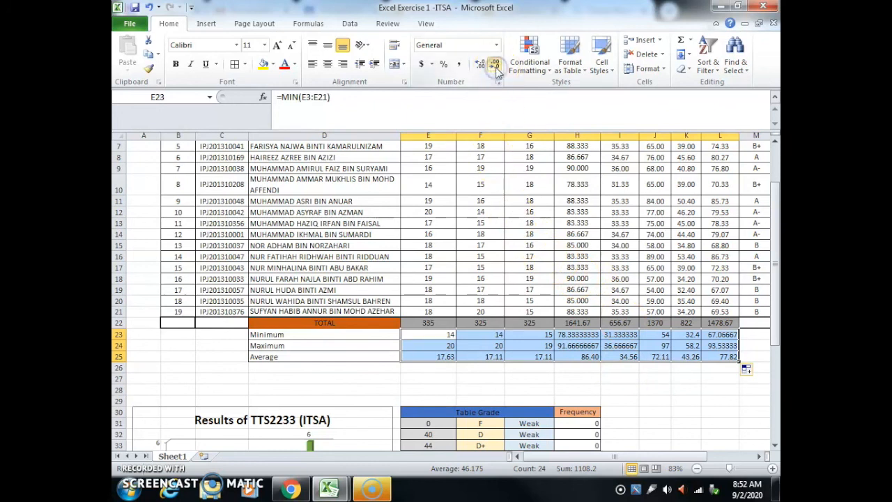
Step: Reduce the minimum and maximum values of the 100% and 40% columns, H23:I24, to two decimal places
left_click_drag(577, 336, 597, 347)
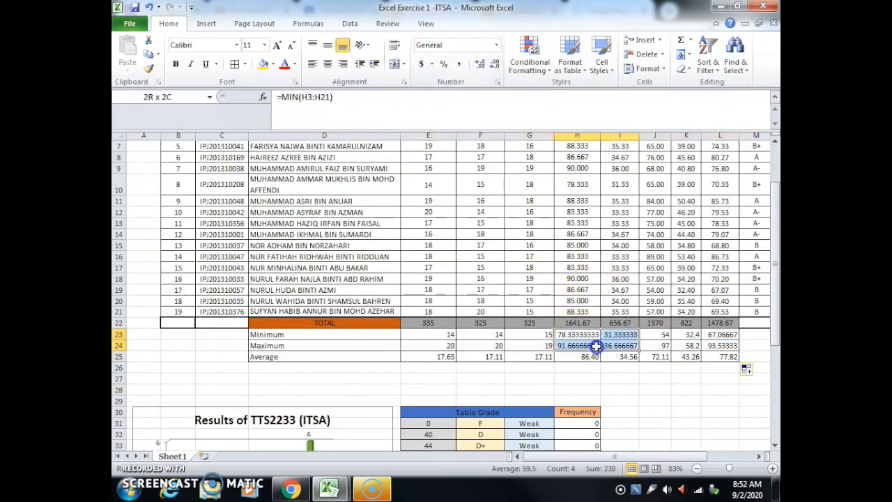
left_click(493, 62)
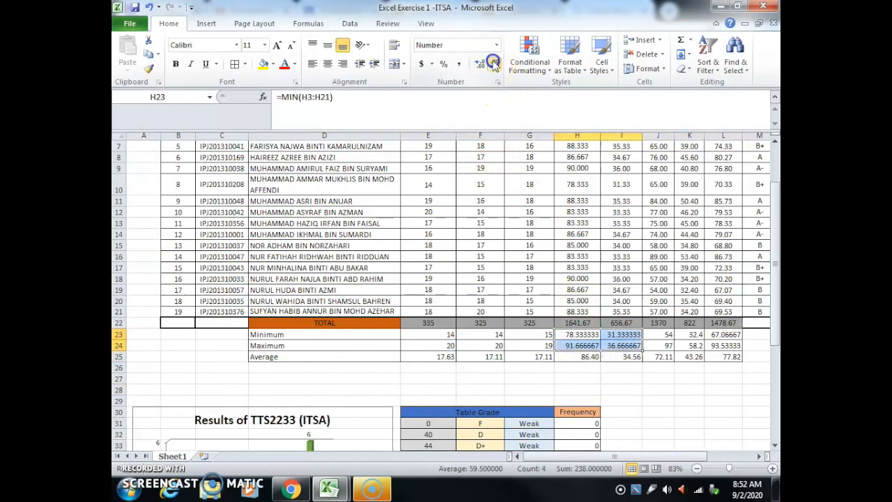
left_click(493, 62)
left_click(494, 63)
left_click(493, 63)
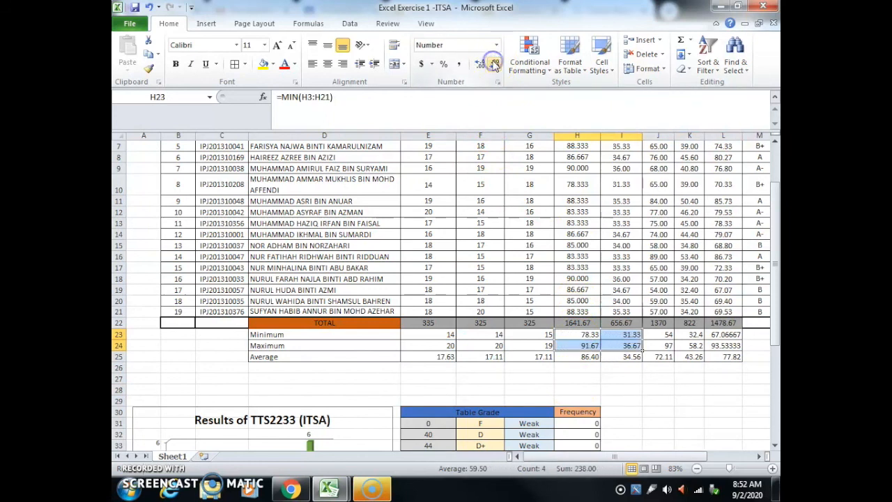
Step: Reduce the minimum and maximum values of the Total column, L23:L24, to two decimal places
left_click_drag(719, 334, 715, 339)
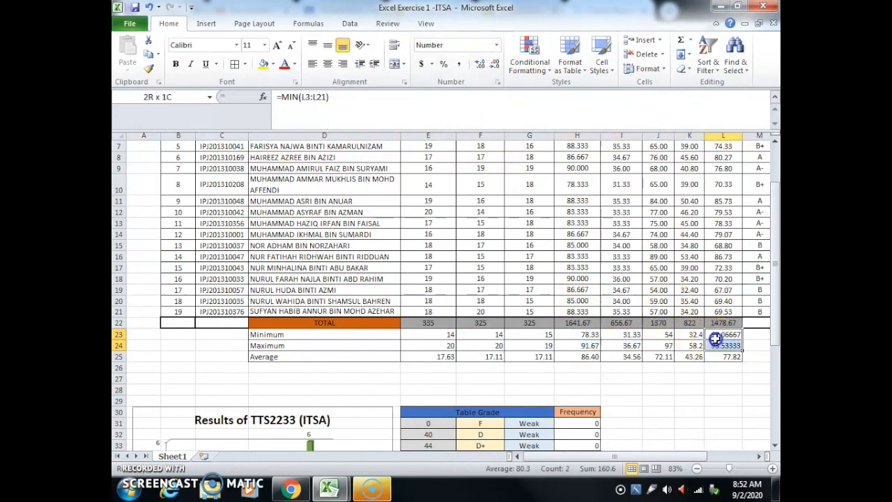
left_click(495, 64)
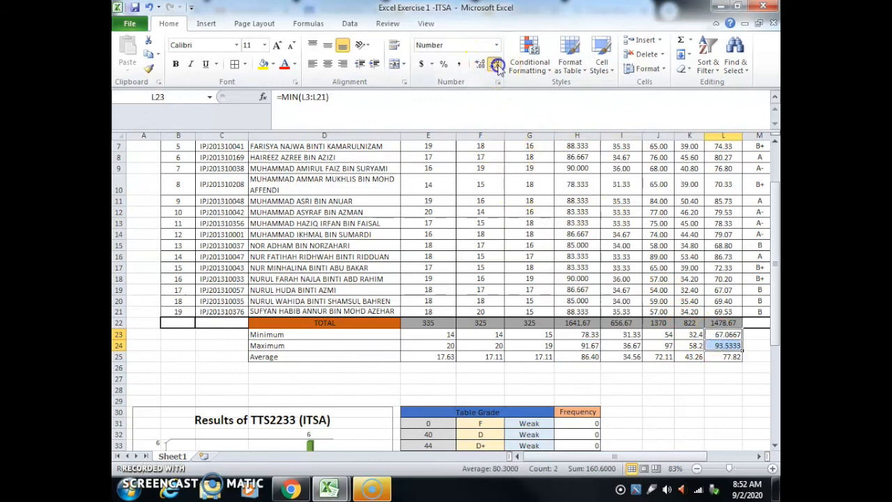
left_click(480, 63)
left_click(693, 423)
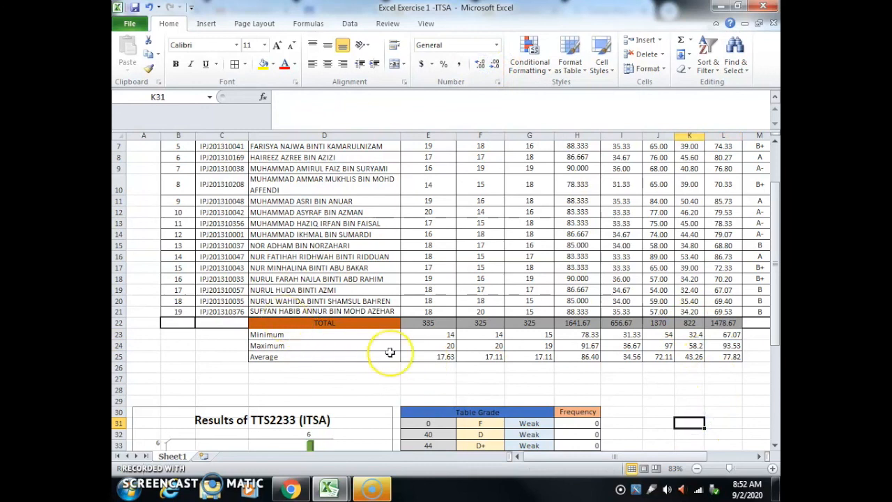
Step: Review the finished sheet, including the student marks, grades and status, the summary rows, the frequency chart and the grade table
scroll(324, 342, "down", 4)
scroll(328, 344, "up", 4)
scroll(330, 348, "up", 2)
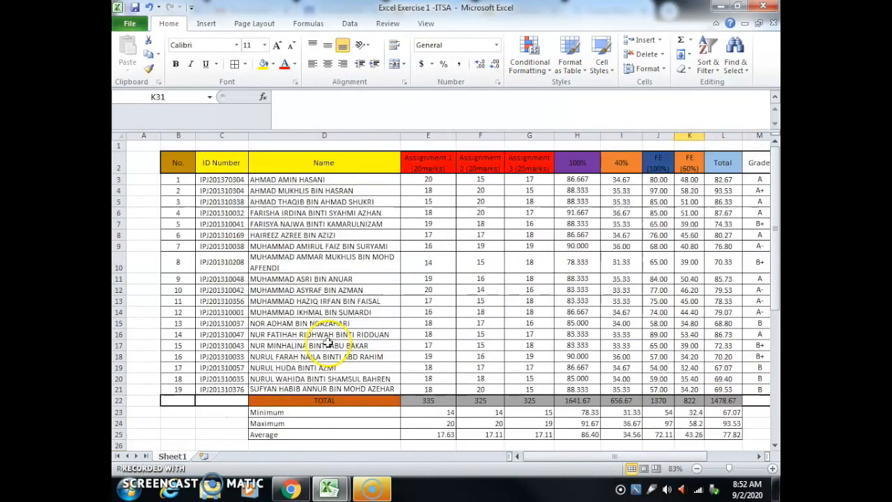
scroll(329, 346, "down", 6)
scroll(331, 349, "down", 2)
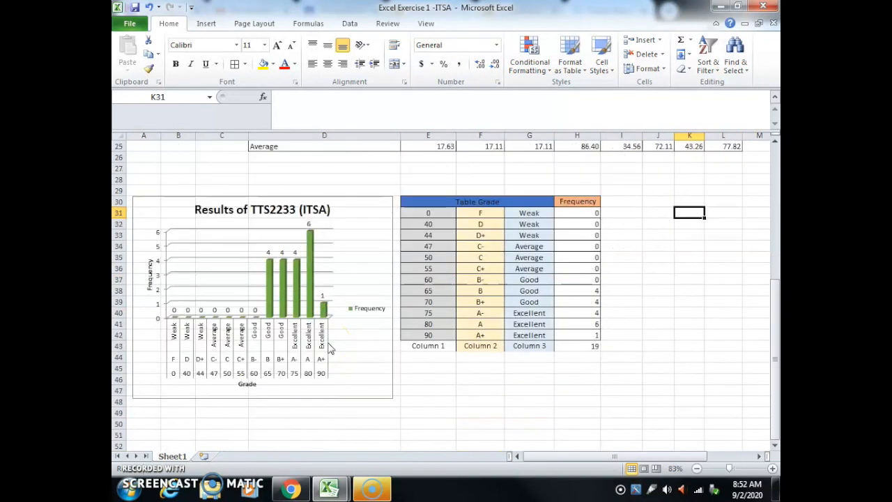
left_click(326, 201)
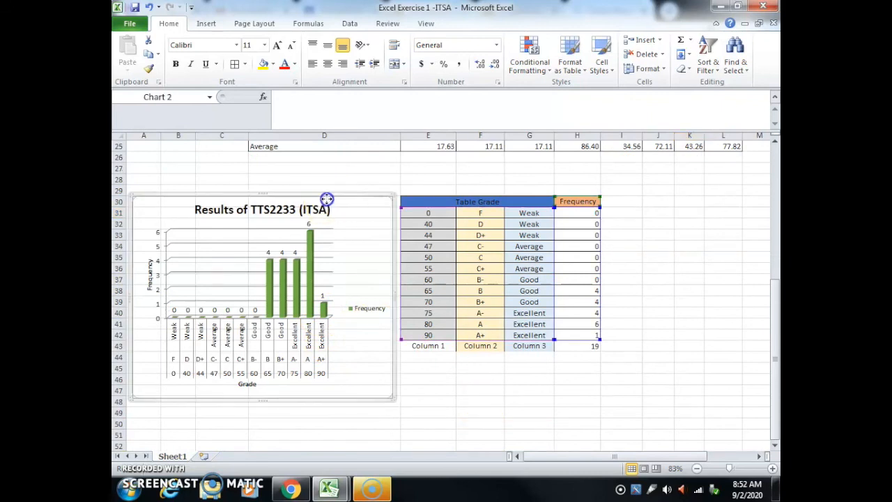
left_click_drag(528, 460, 589, 457)
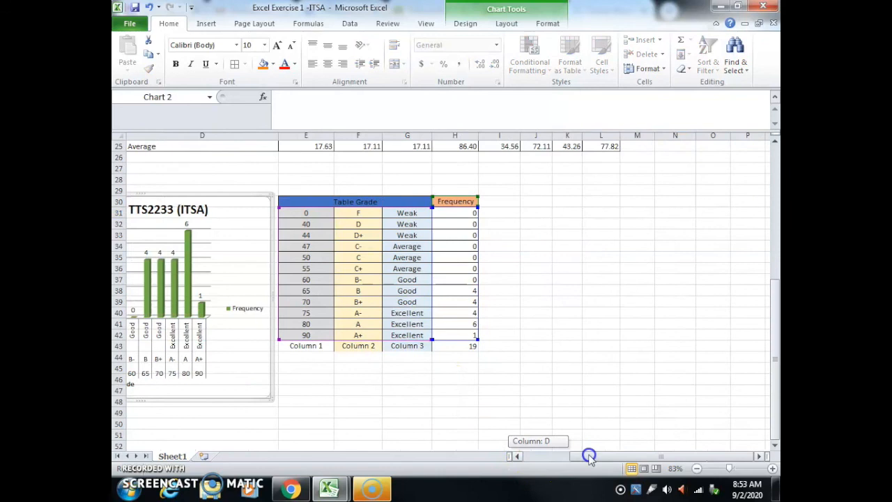
scroll(653, 340, "up", 8)
scroll(653, 342, "down", 3)
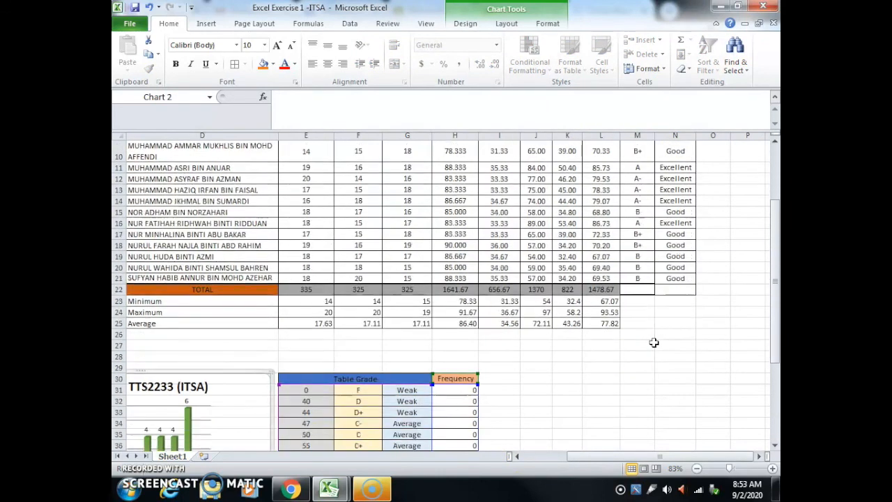
left_click_drag(637, 456, 580, 455)
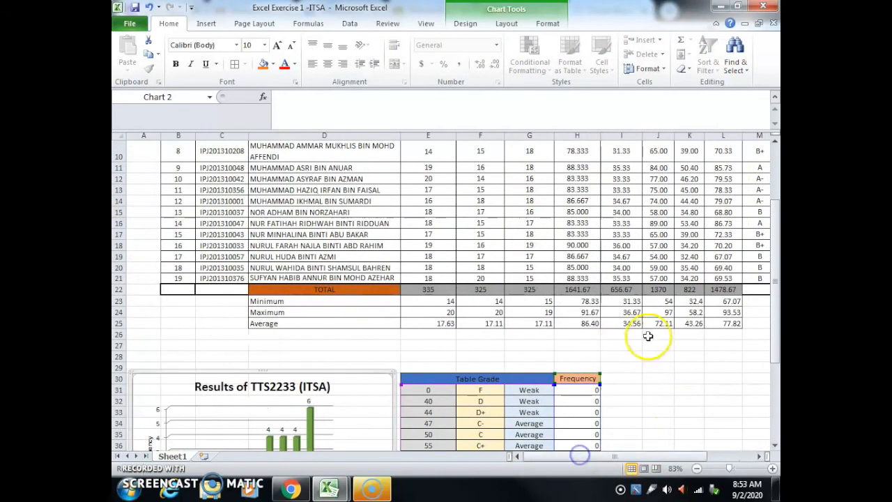
scroll(648, 337, "up", 3)
scroll(648, 335, "down", 8)
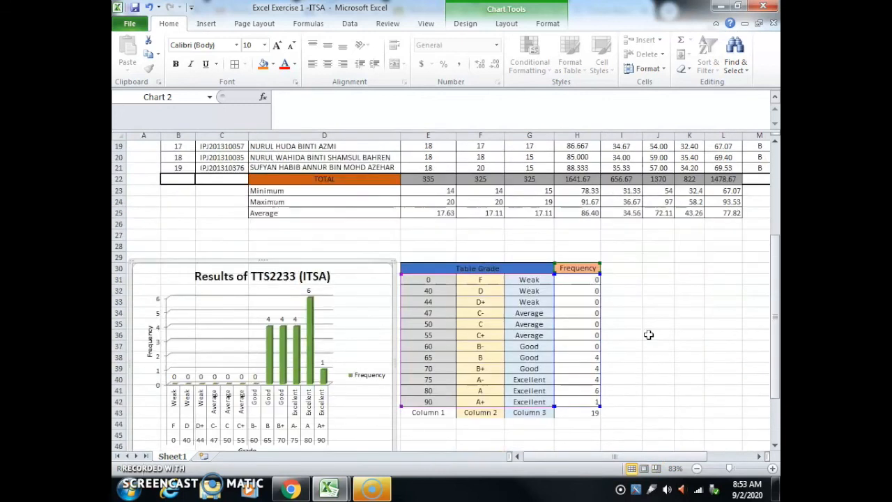